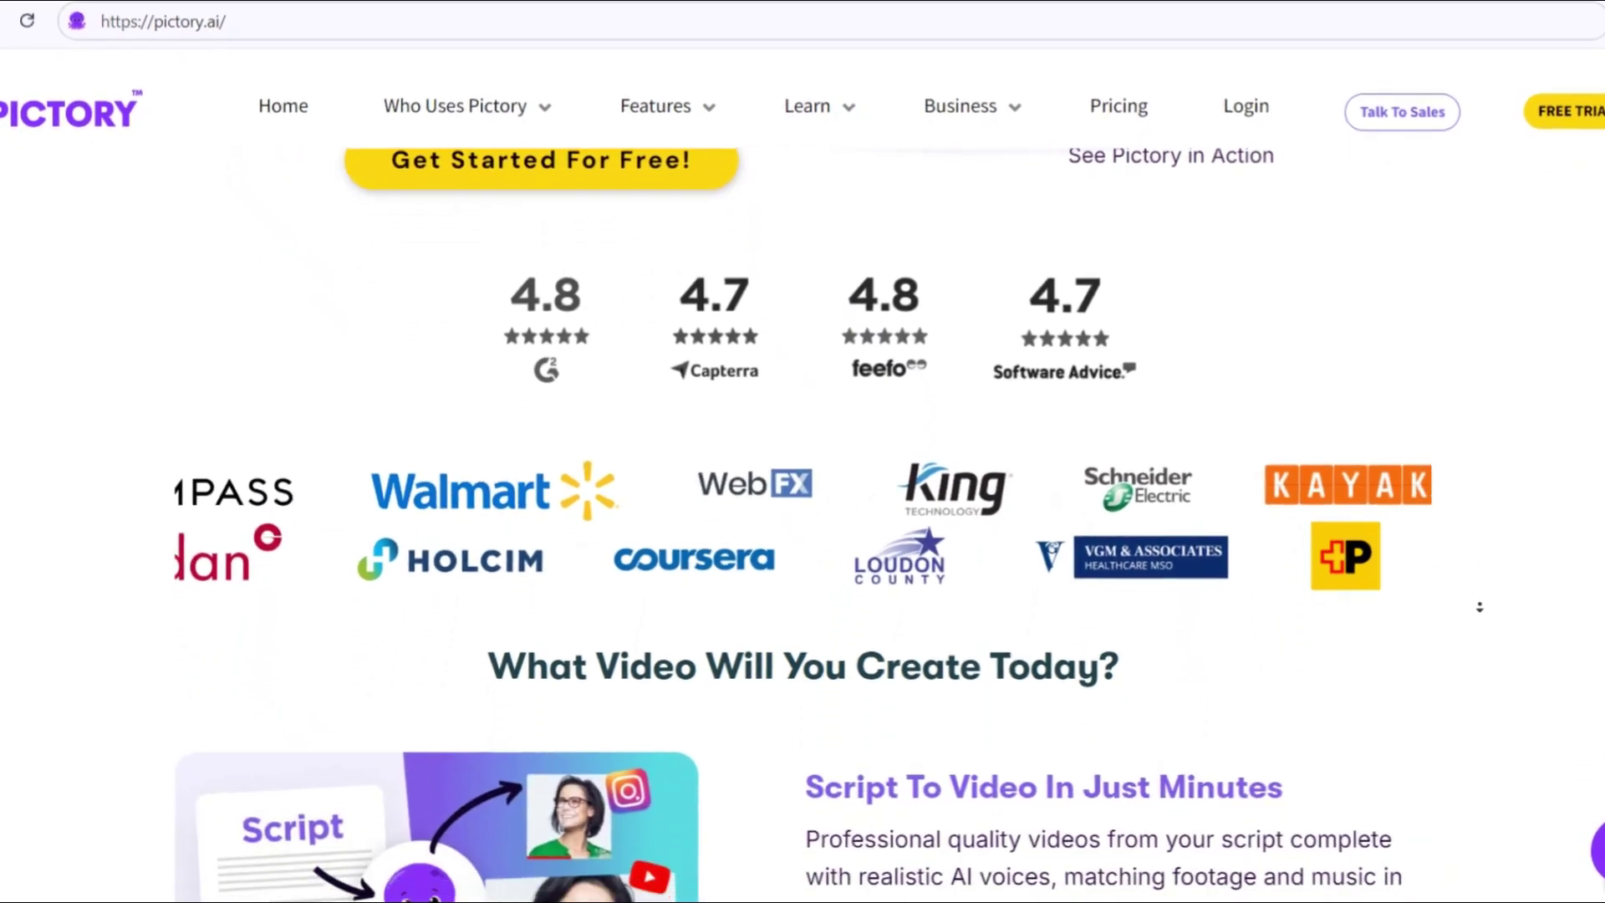
Start the Pictory free trial from the website and sign up with the listed Google account
scroll(1520, 616, "down", 7)
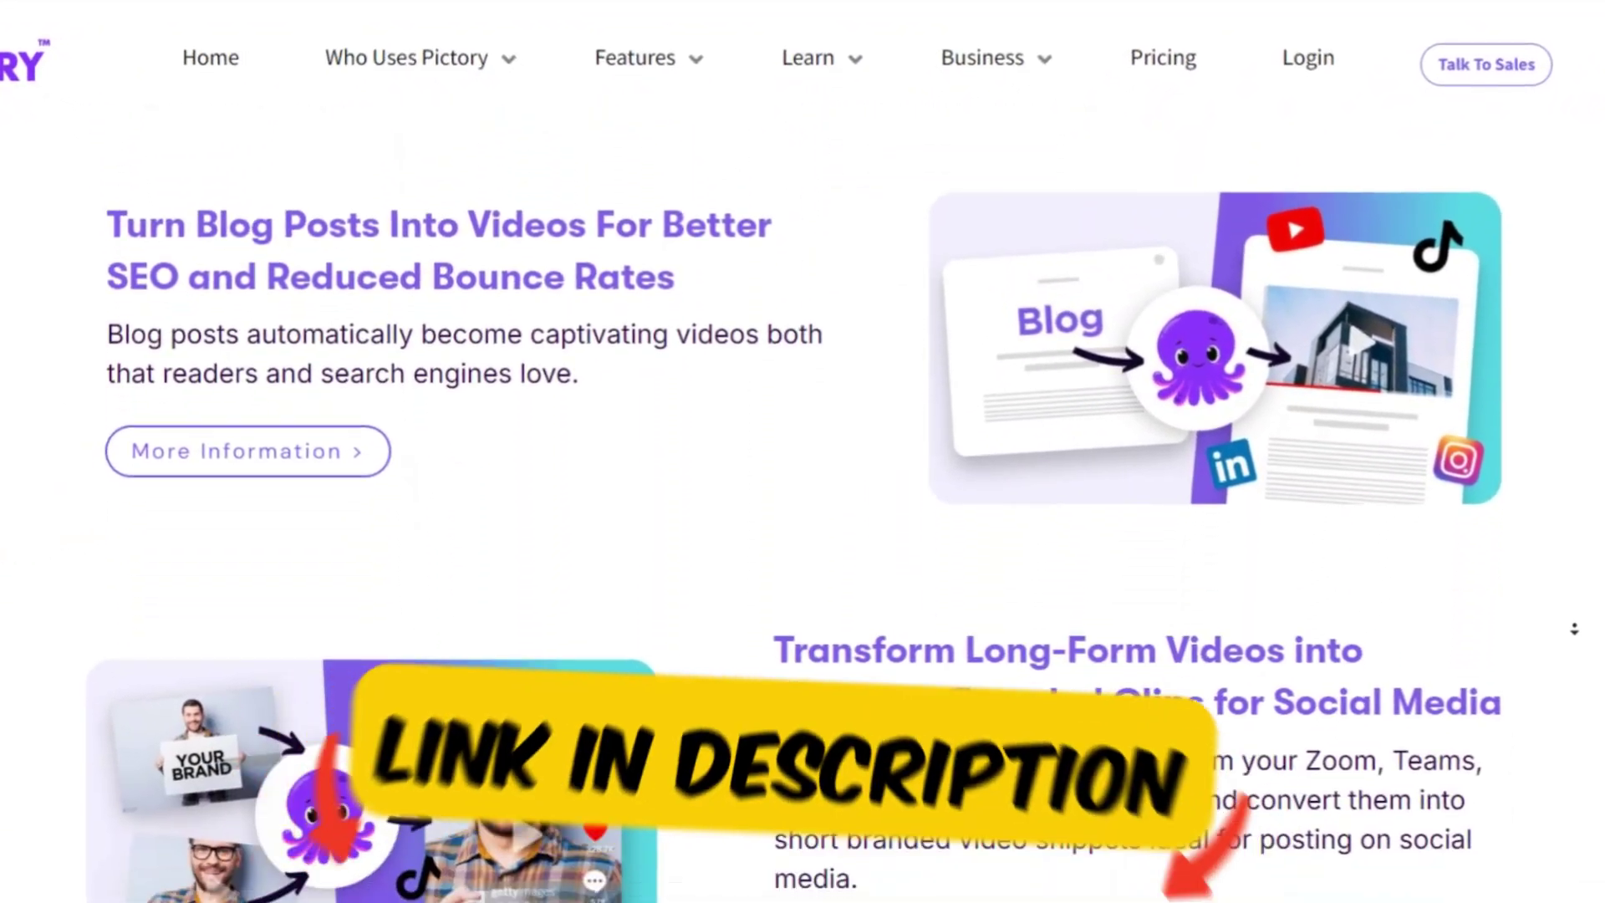
scroll(1574, 629, "down", 7)
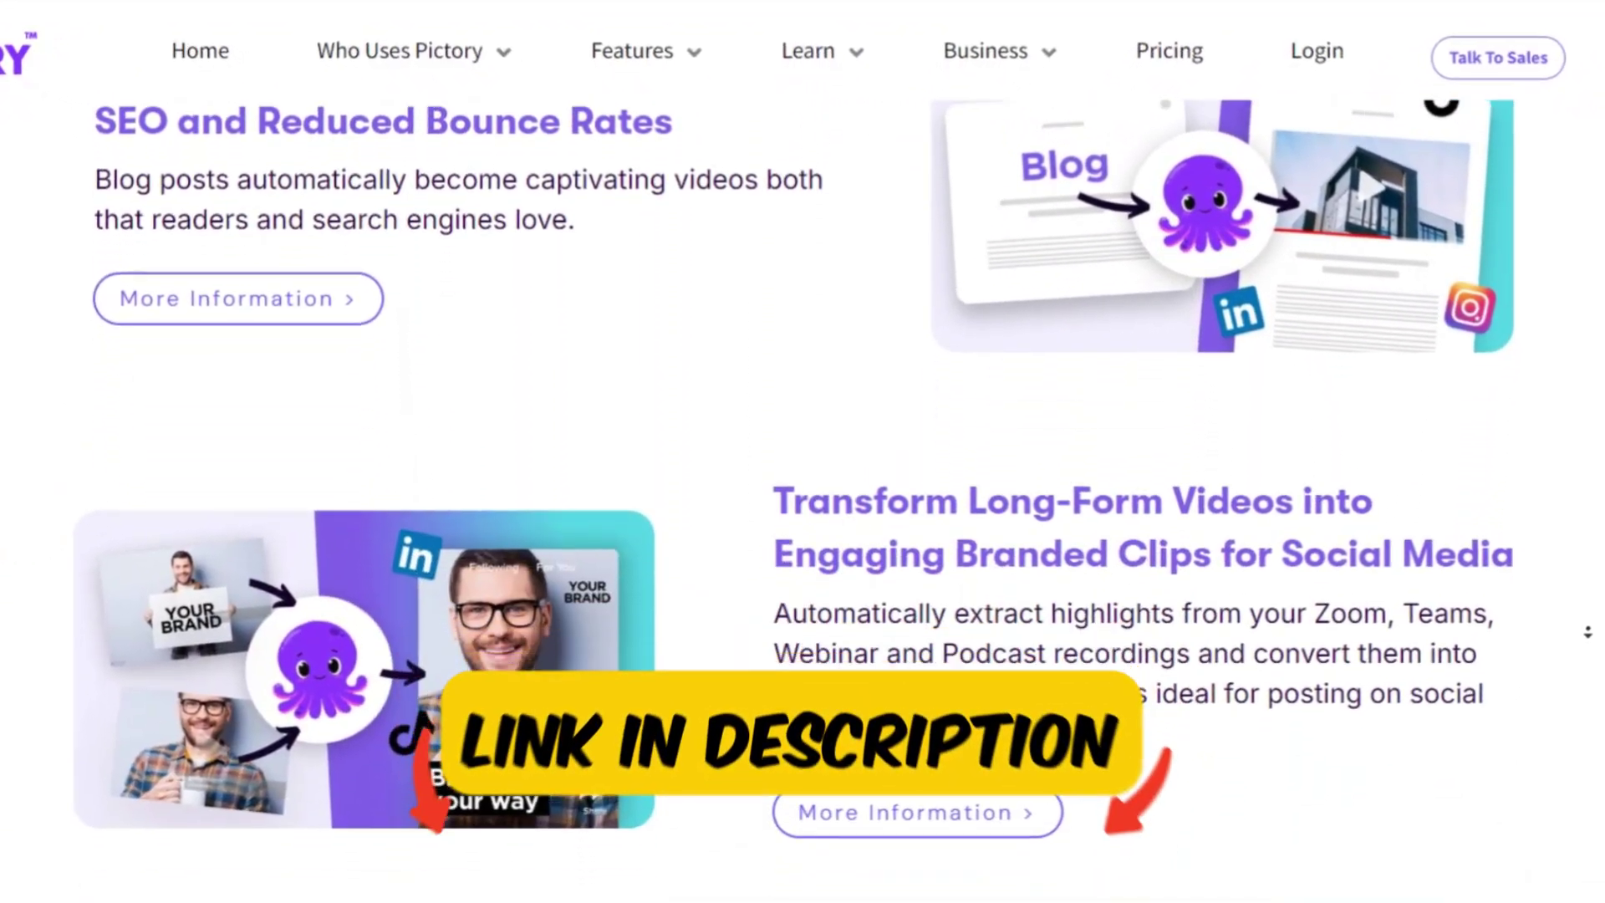
scroll(802, 468, "down", 6)
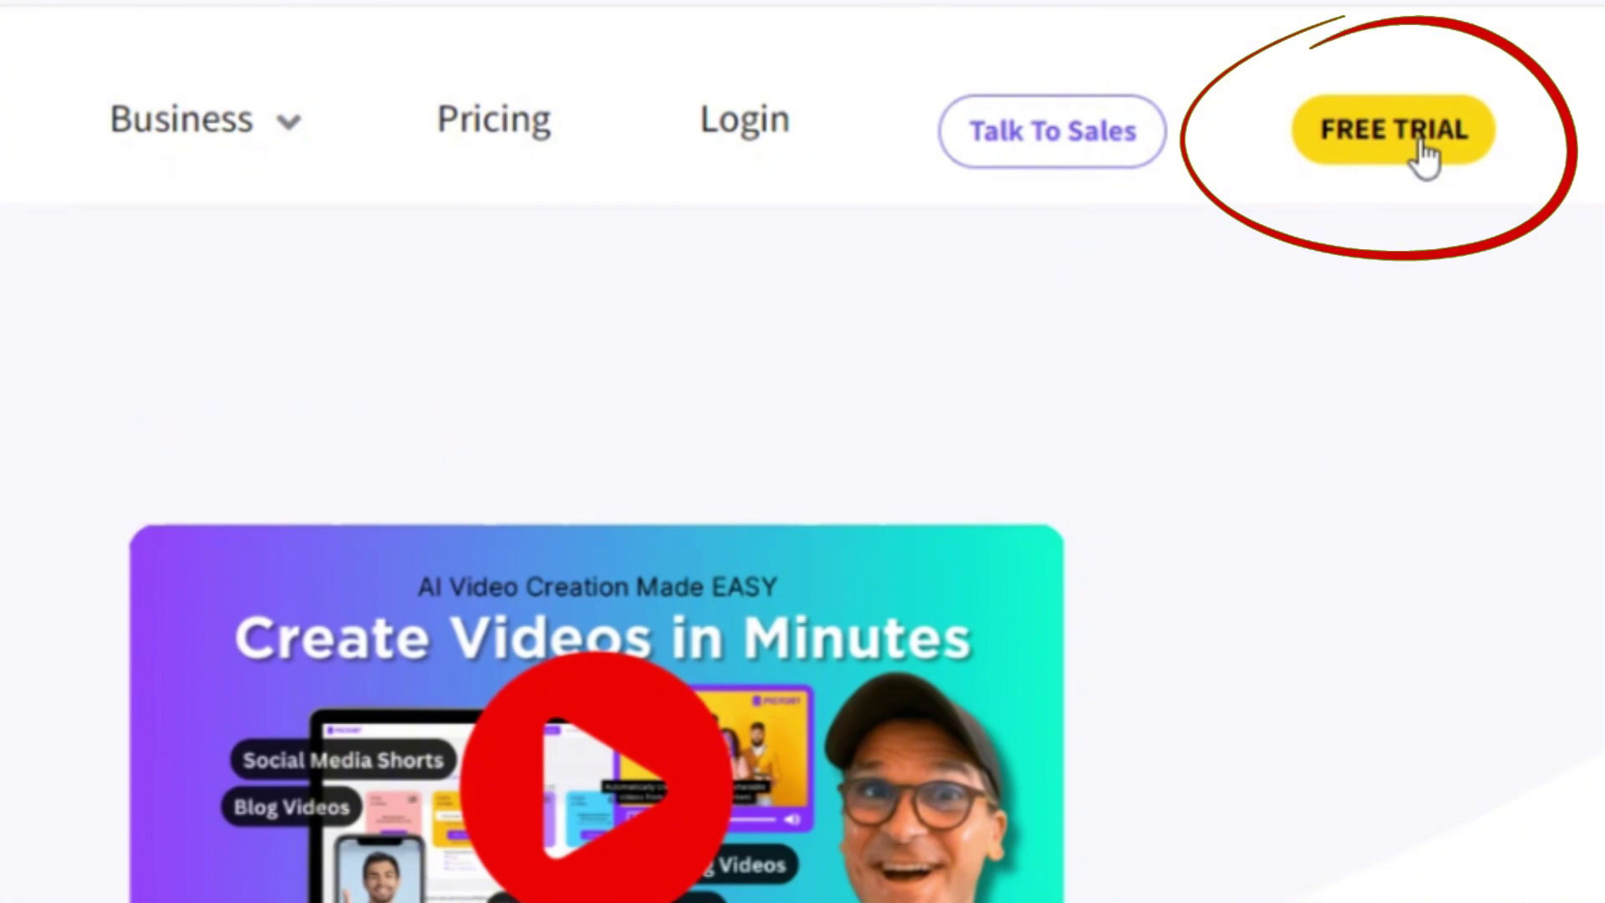
left_click(1425, 155)
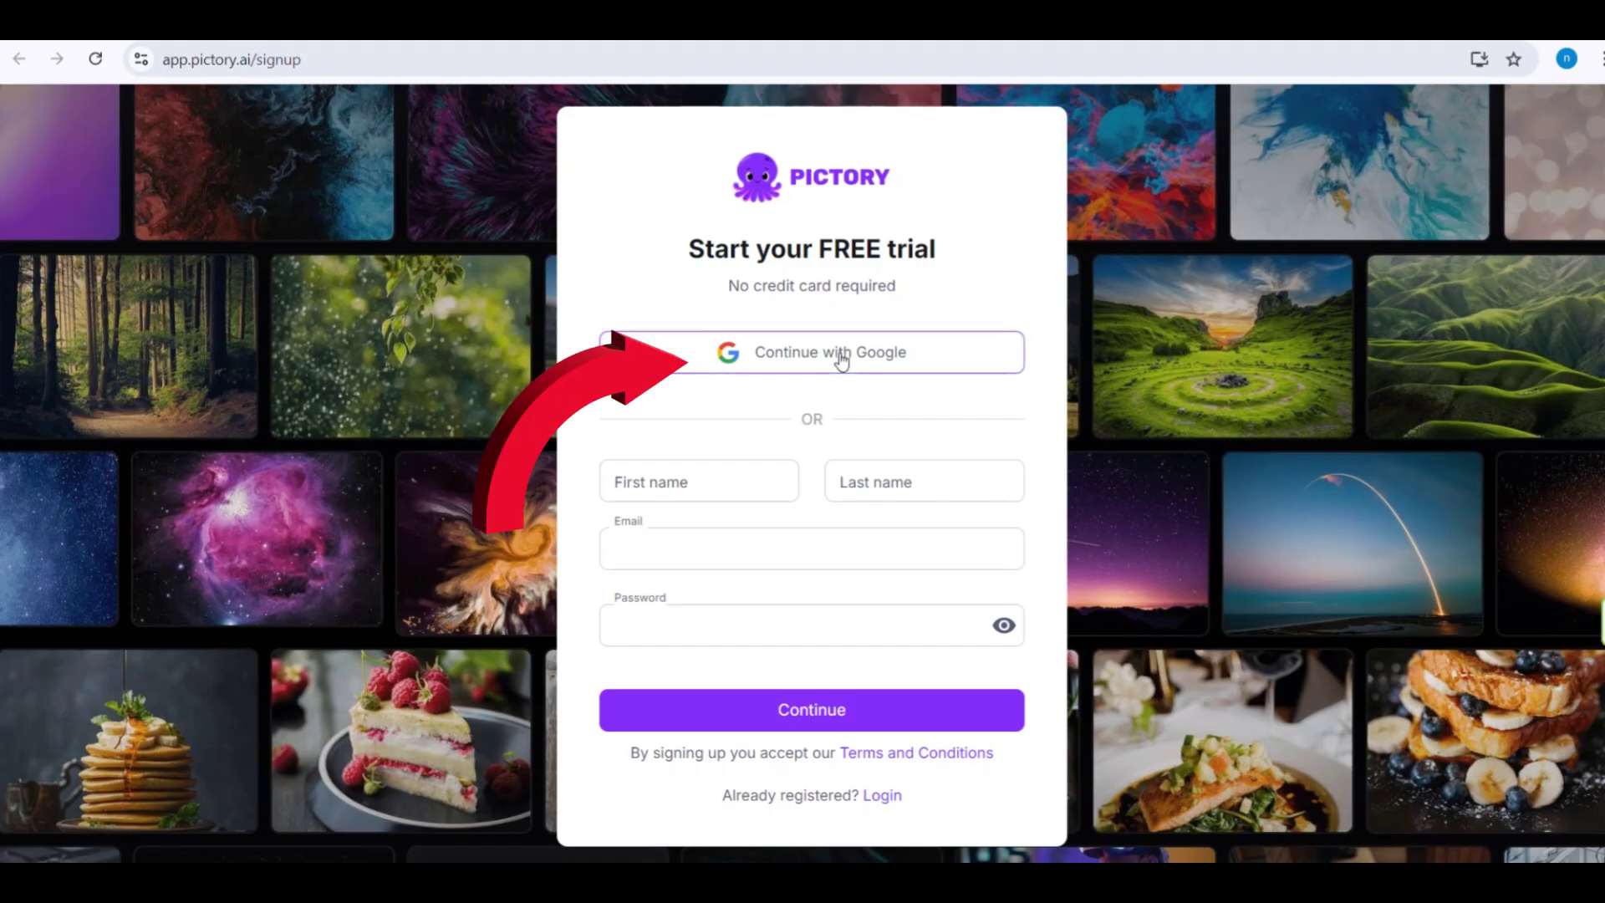
left_click(841, 358)
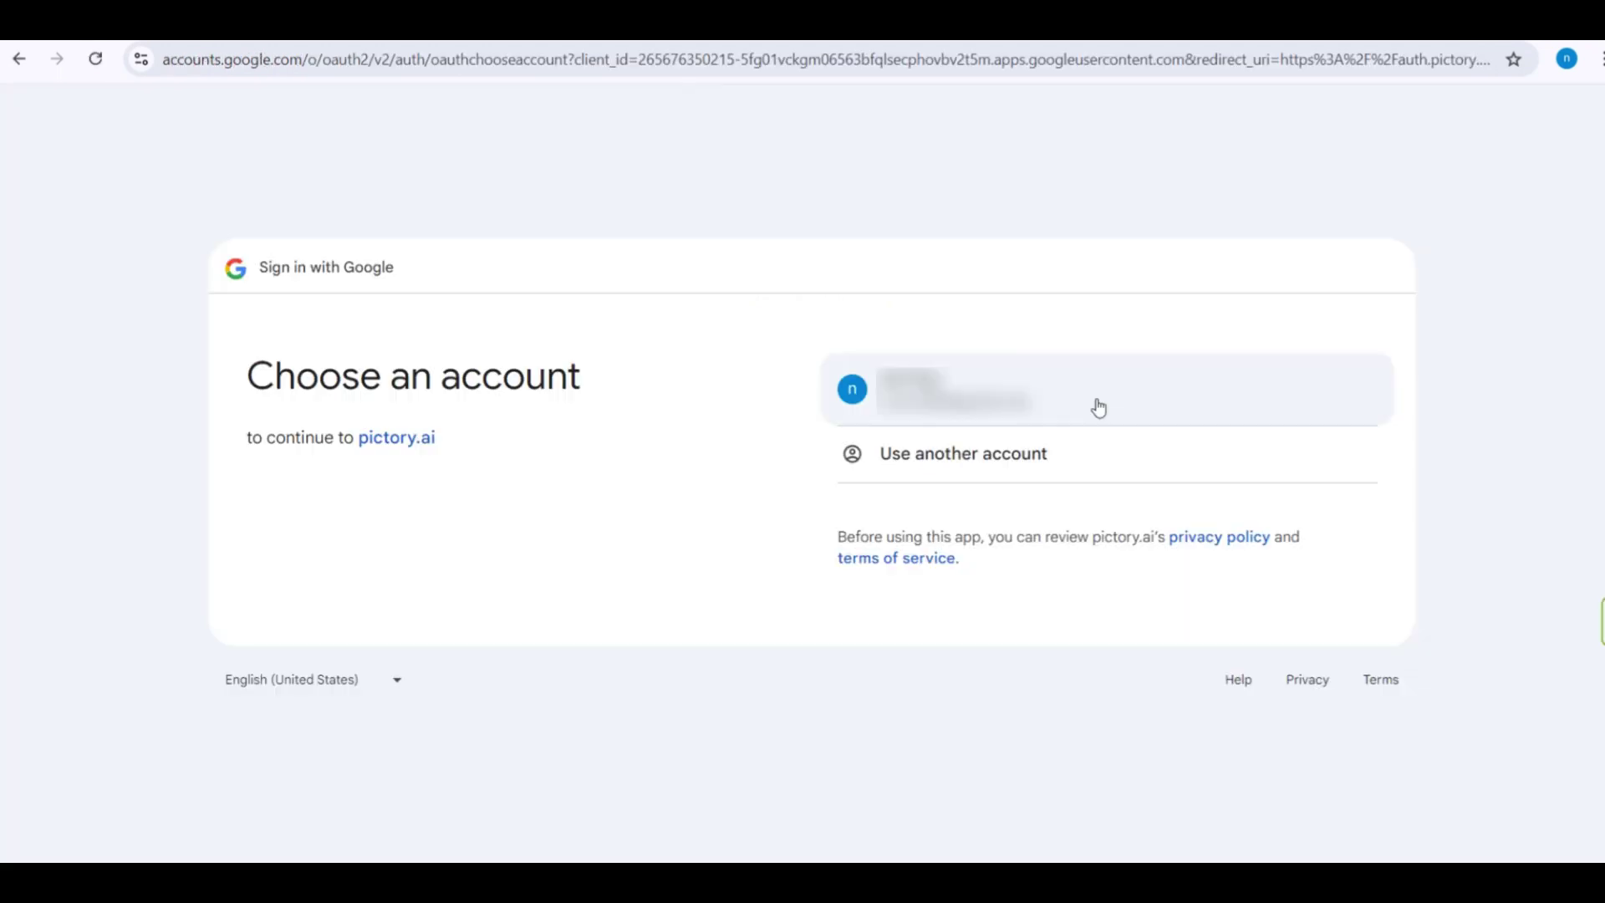
left_click(1098, 407)
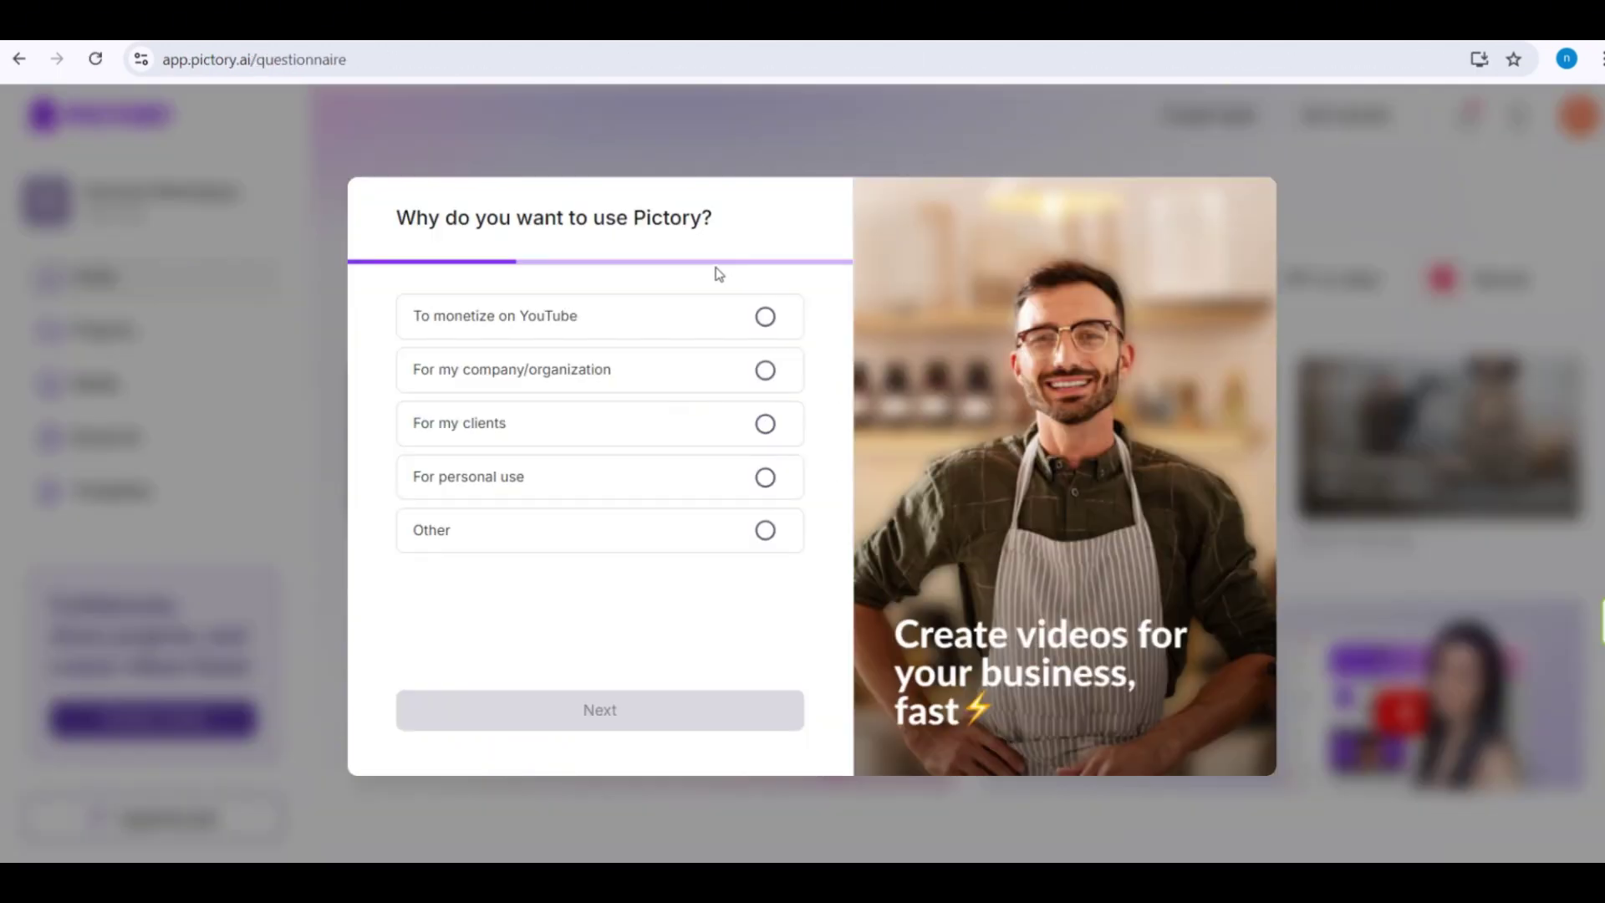
Answer the usage question with "To monetize on YouTube" and complete the questionnaire page
left_click(616, 313)
left_click(554, 438)
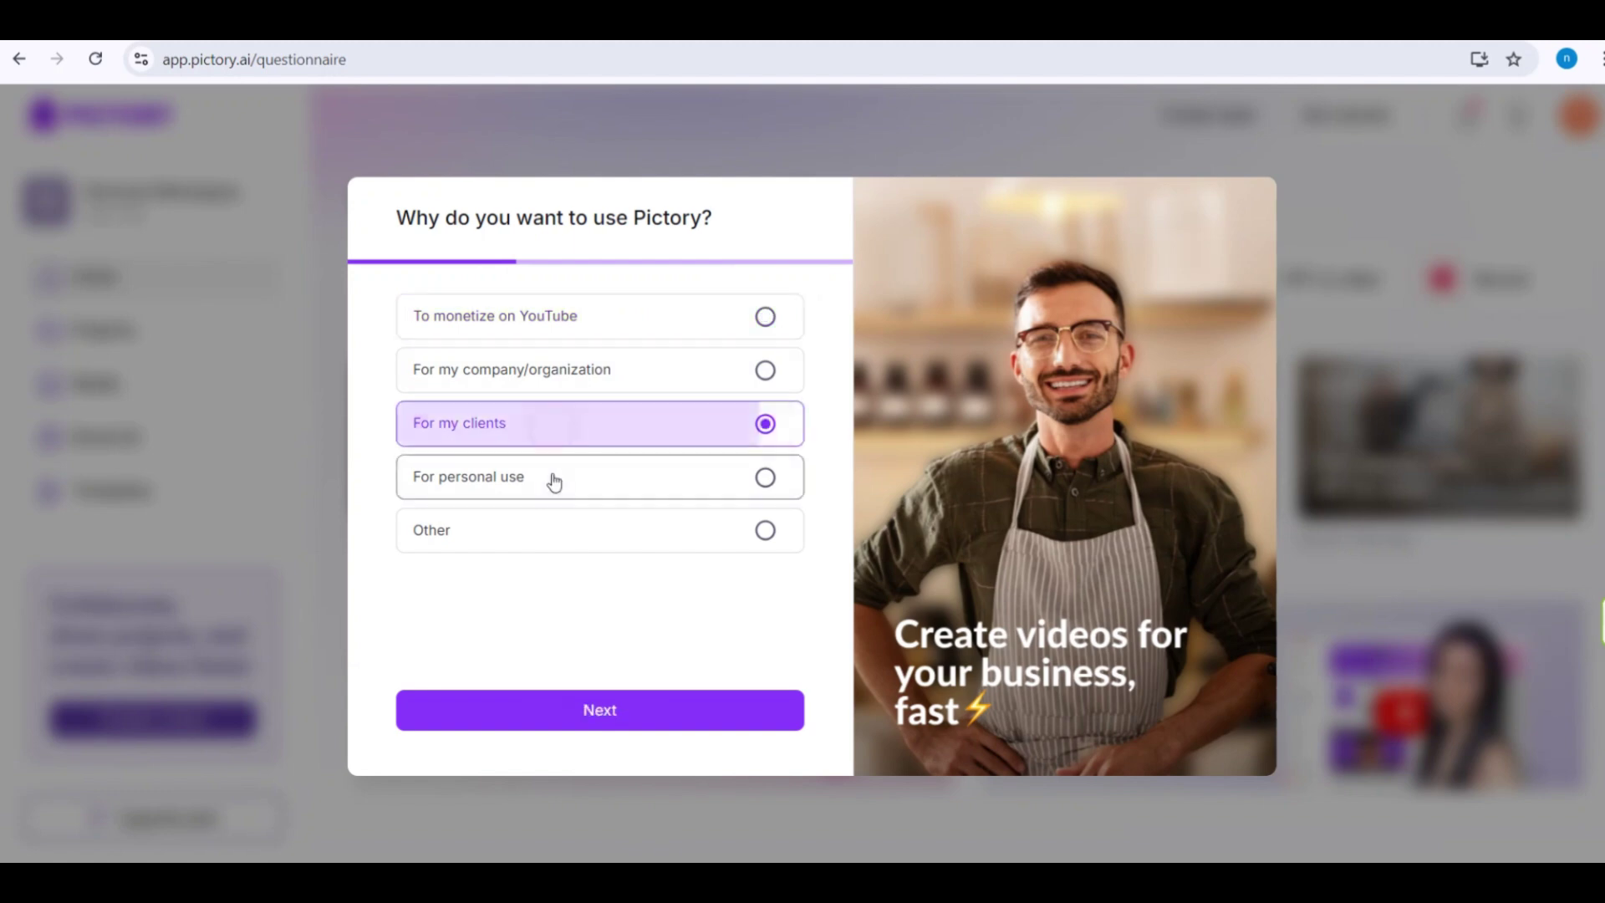
left_click(554, 482)
left_click(603, 333)
left_click(662, 709)
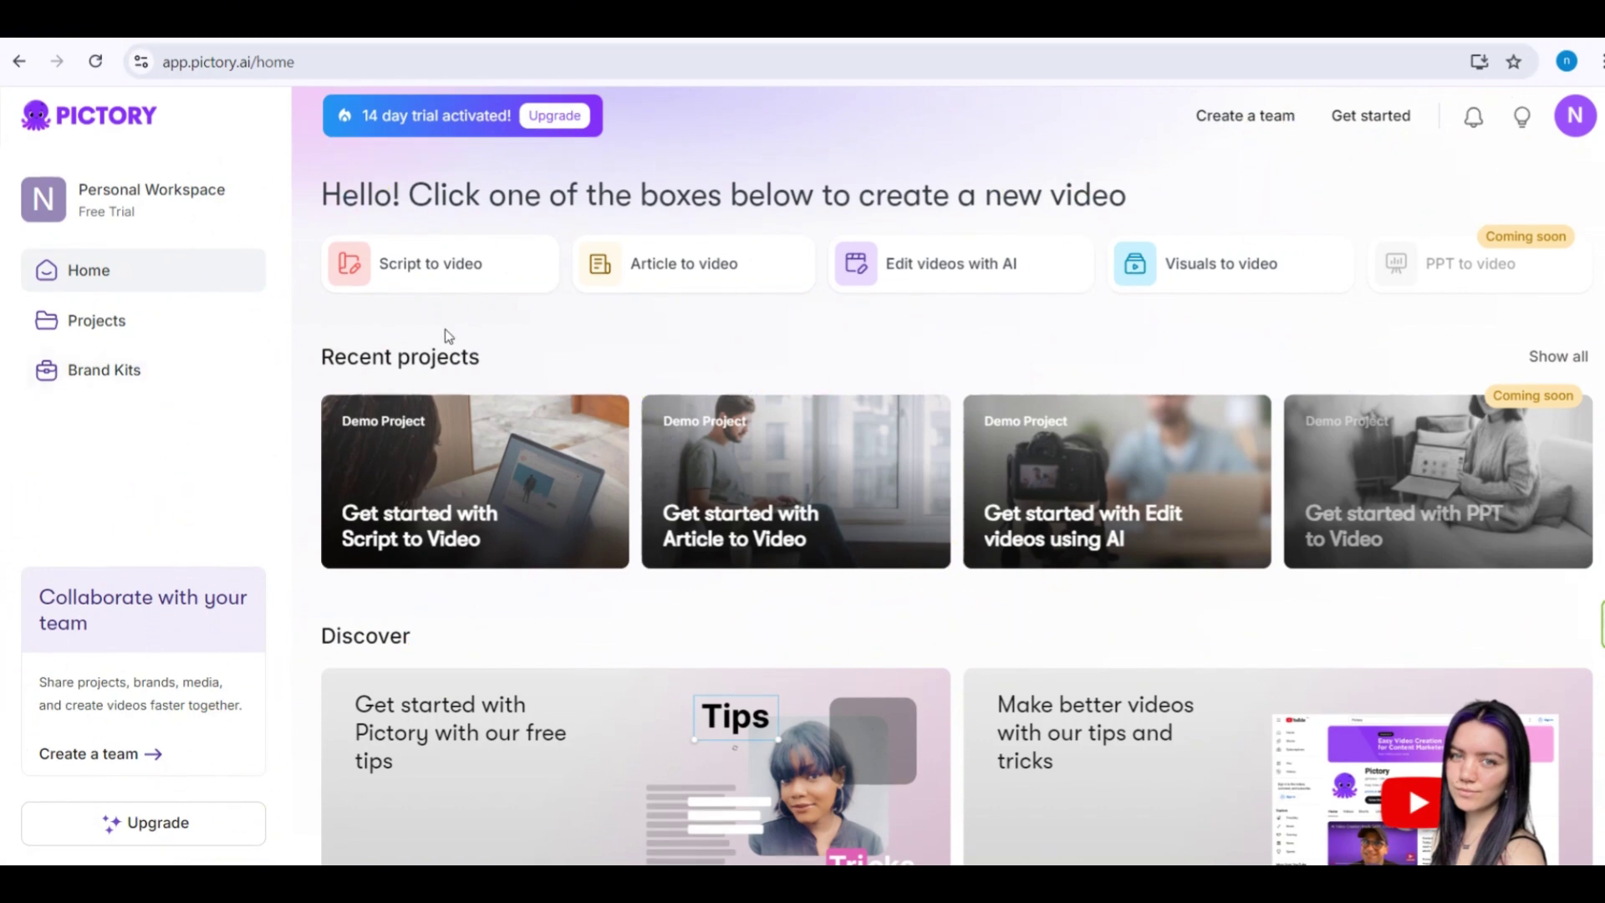
Create a Script to video project and paste the copied New York City travel script into the script editor
mouse_move(451, 280)
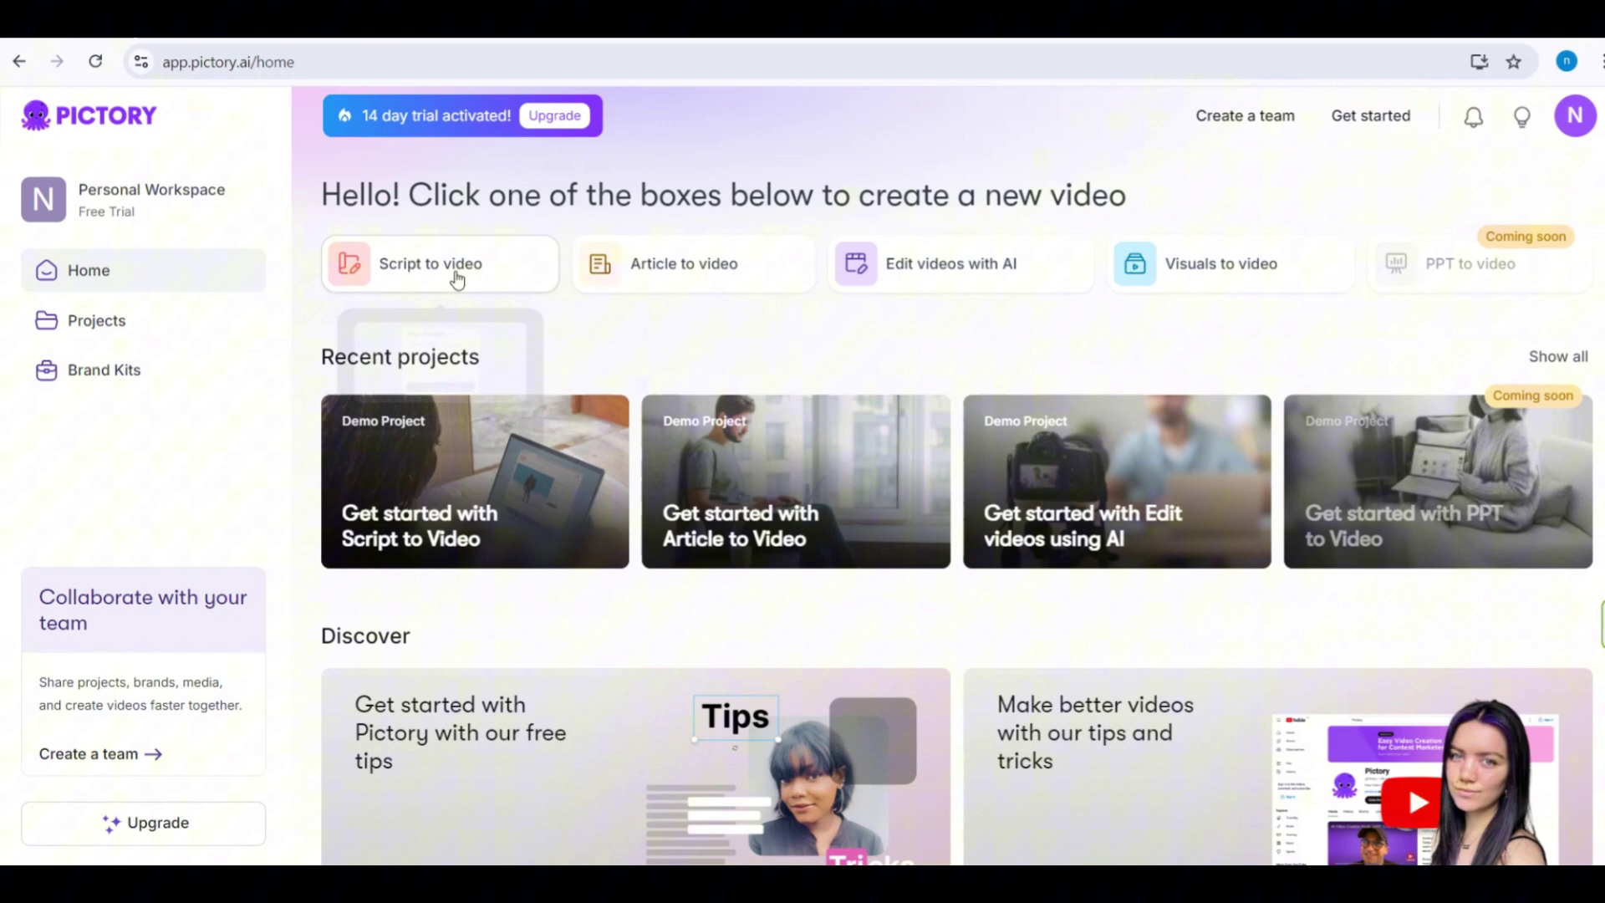
left_click(411, 284)
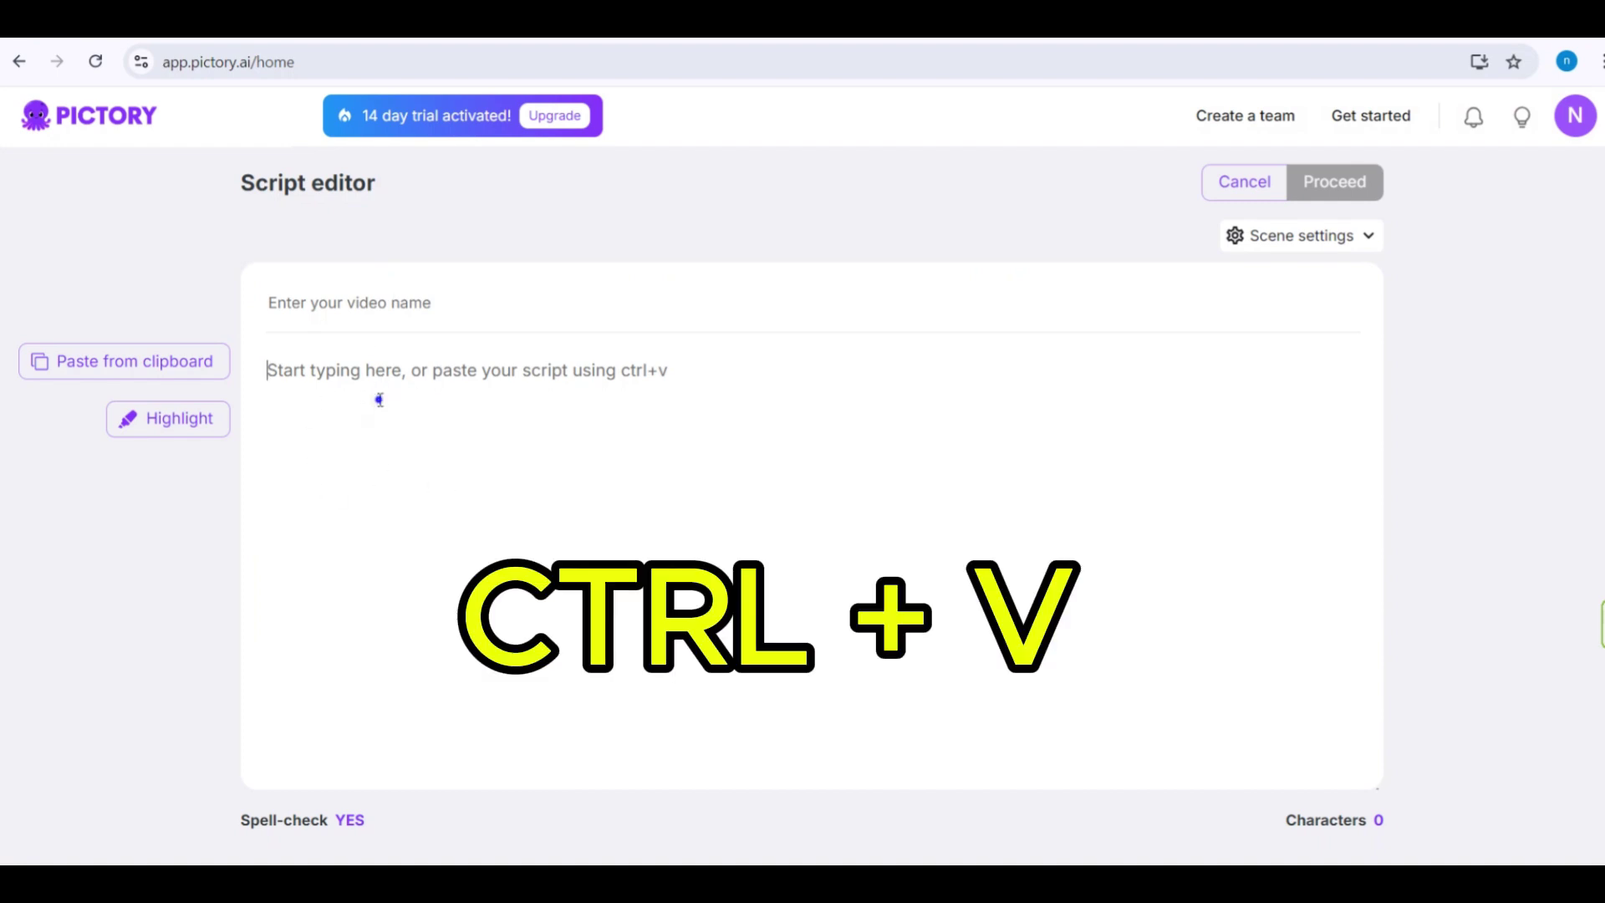
key("ctrl+v")
scroll(387, 419, "up", 10)
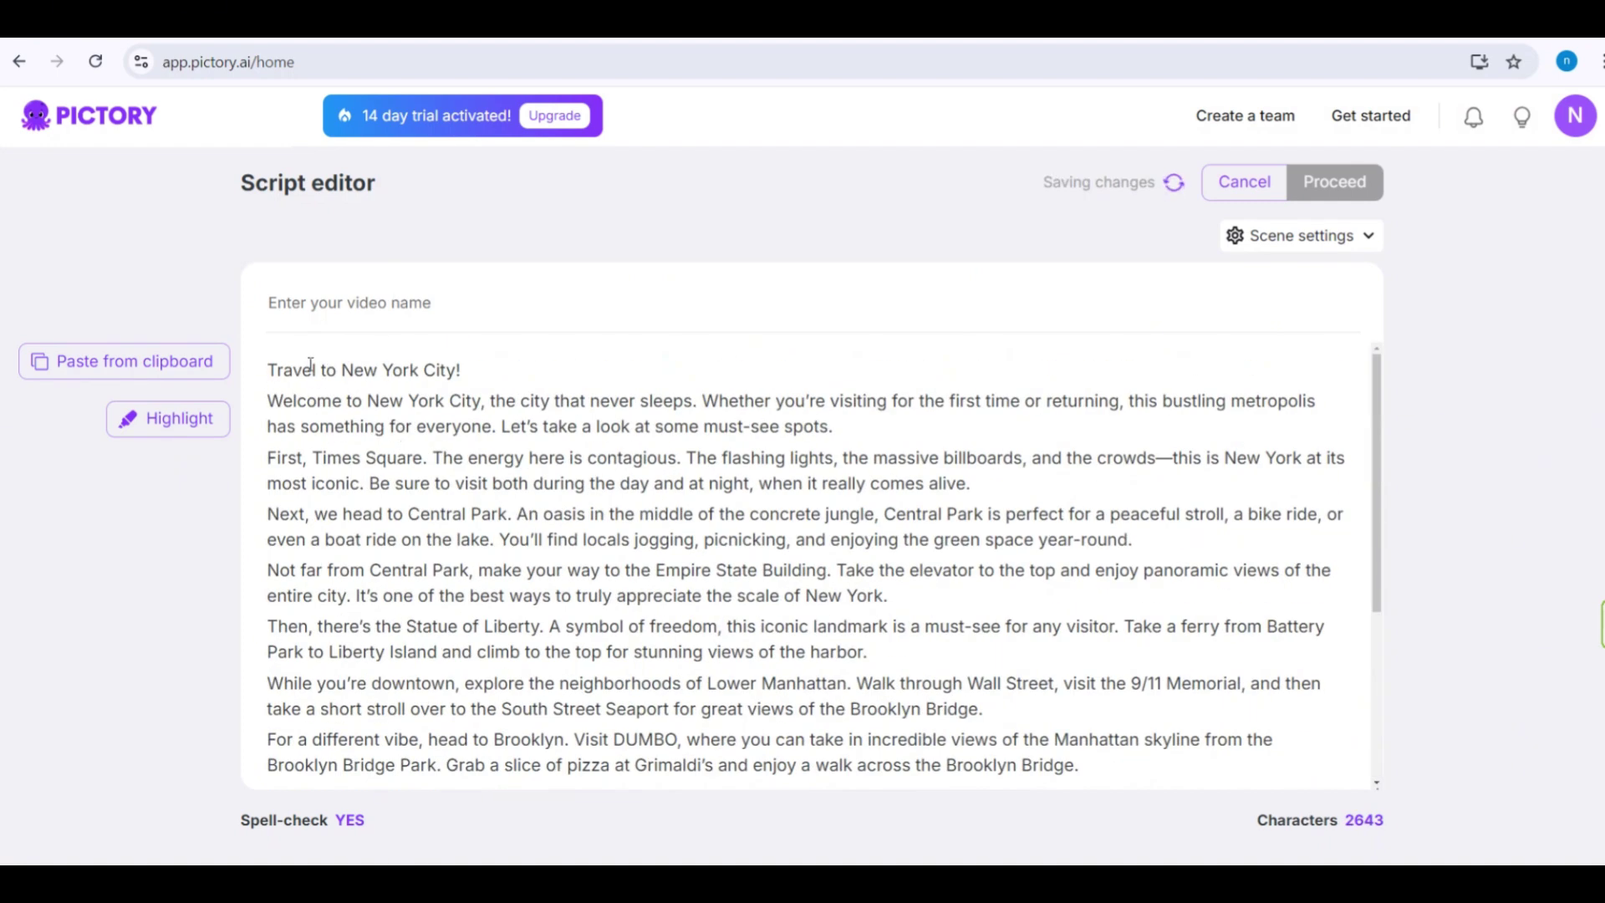
Name the video "Travel to New York City!" using the script's first line, and highlight that title line in the script
triple_click(433, 370)
key("ctrl+c")
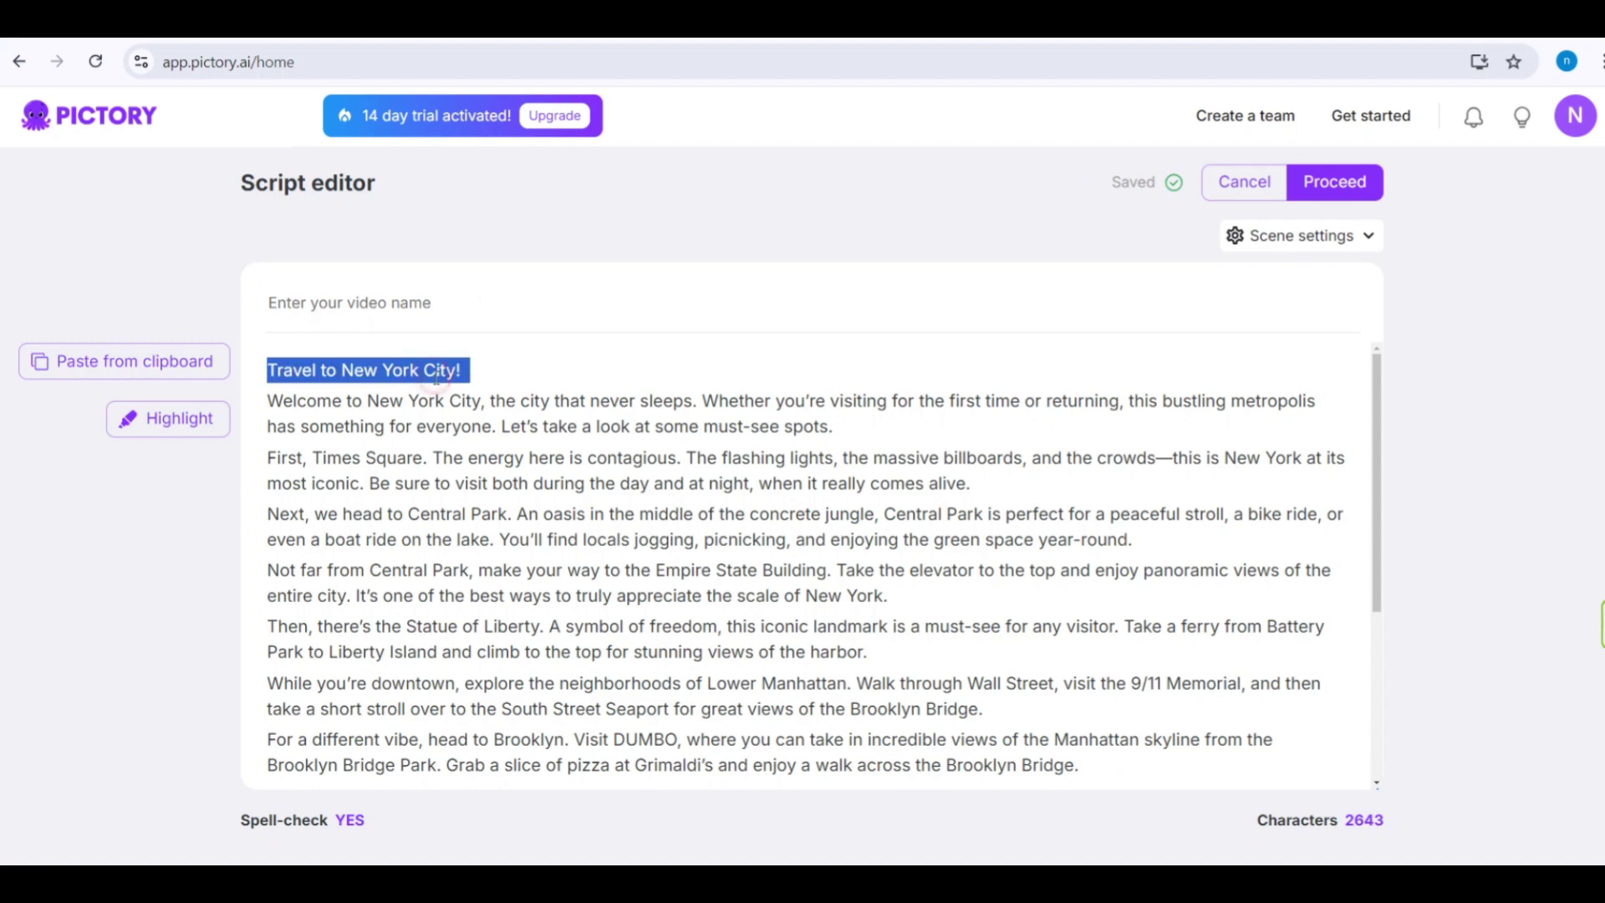
left_click(416, 322)
key("ctrl+v")
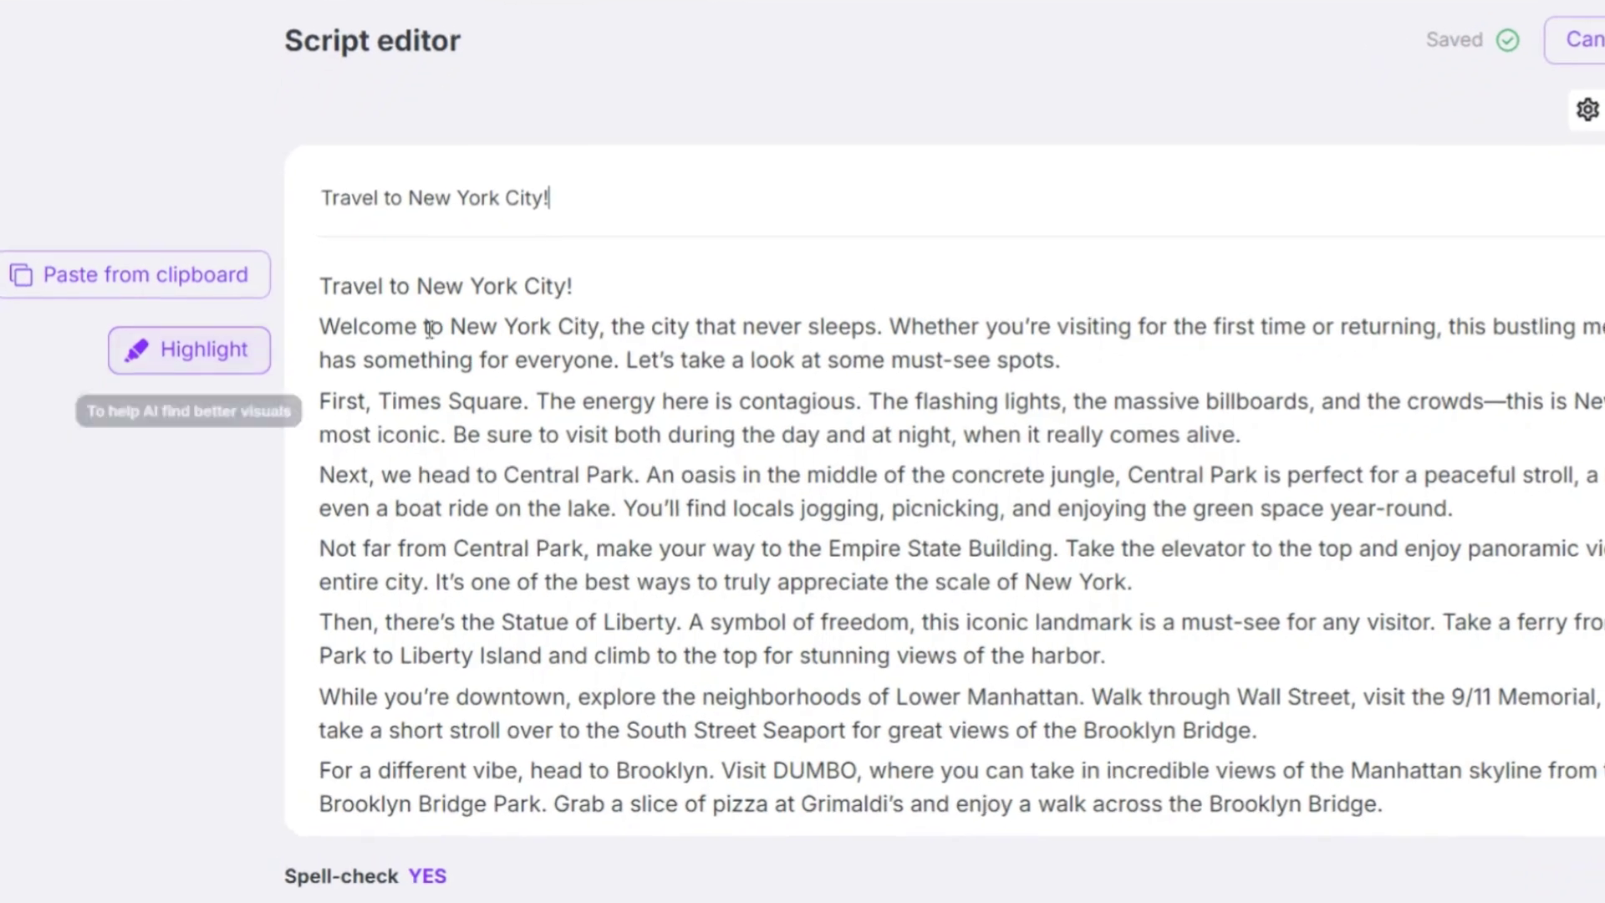
left_click_drag(316, 287, 574, 286)
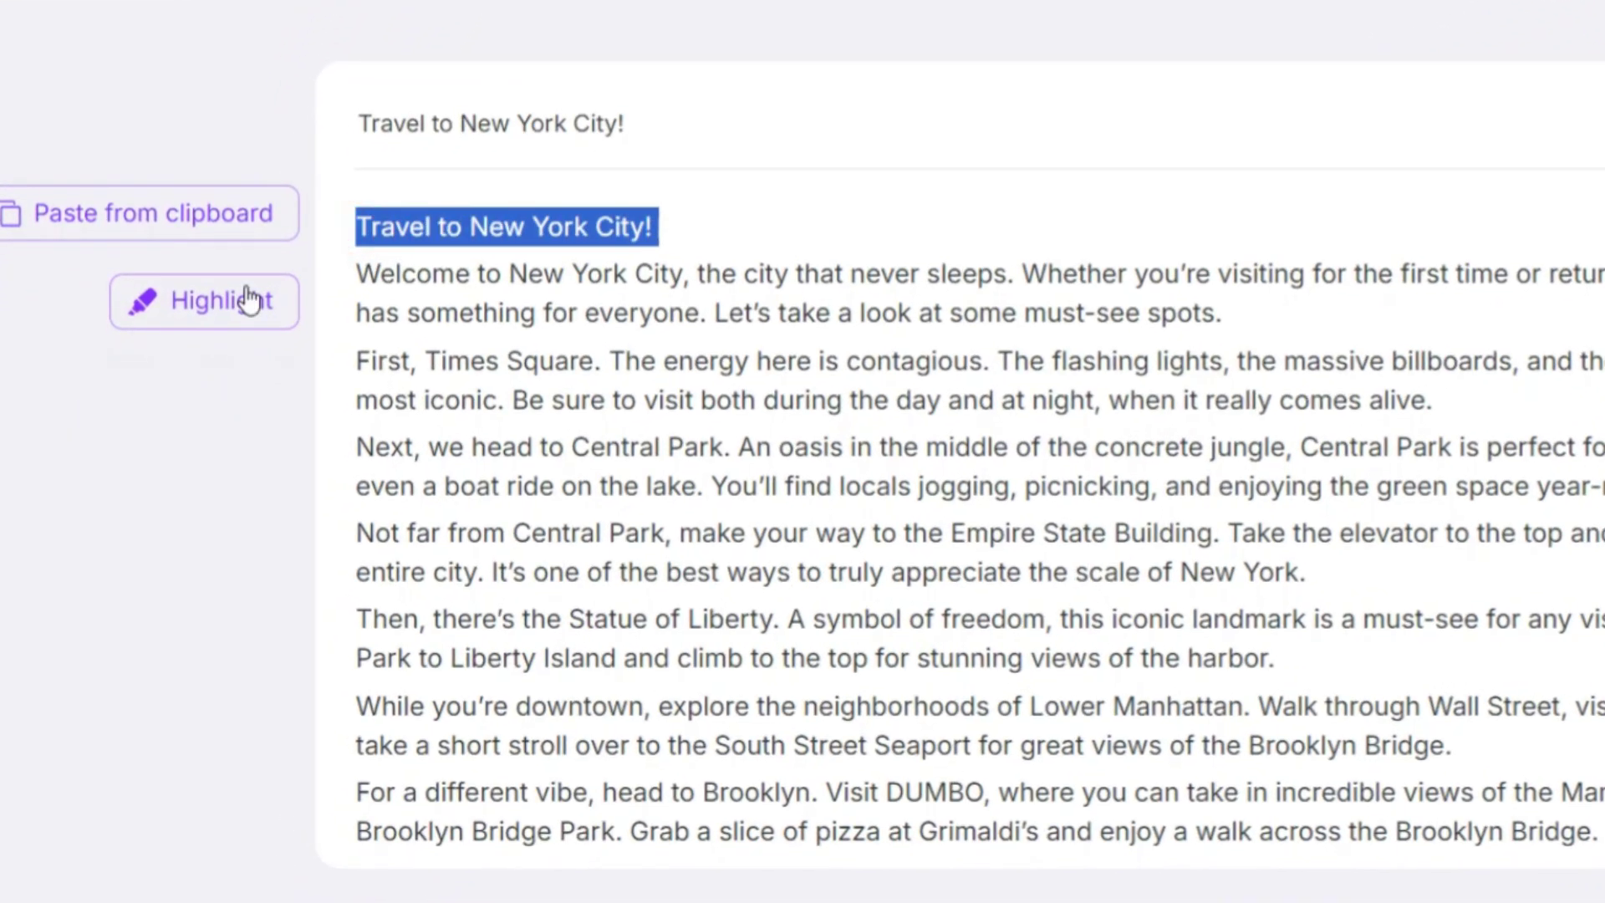
left_click(177, 308)
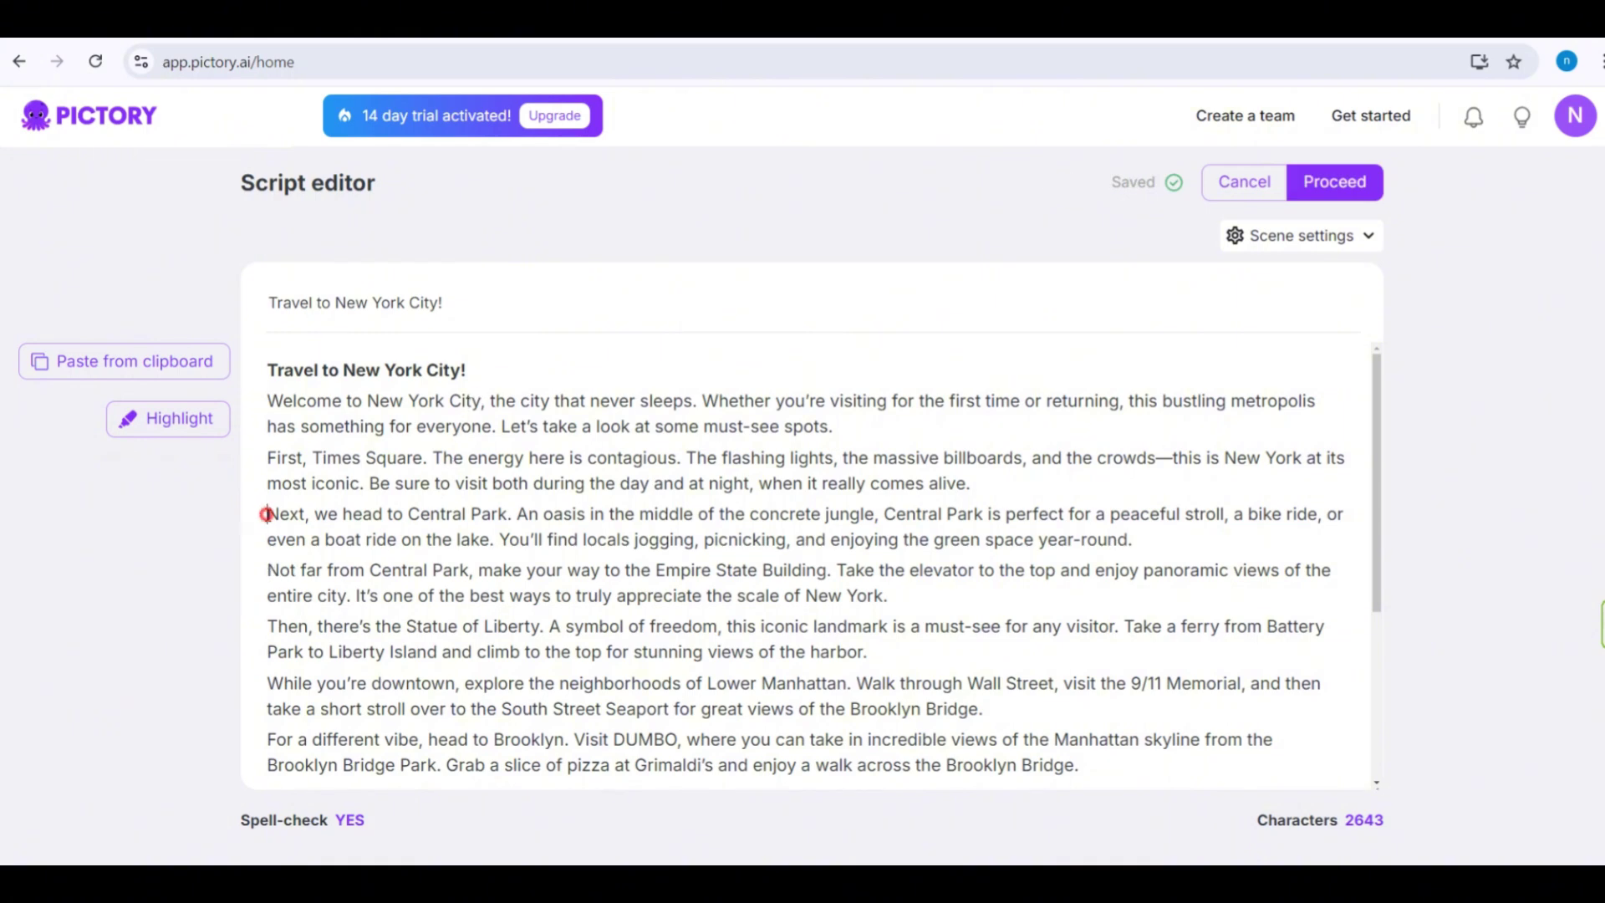
Try highlighting "Central Park" in the script's "Next, we head to" sentence and undo the highlight
left_click_drag(407, 514, 507, 514)
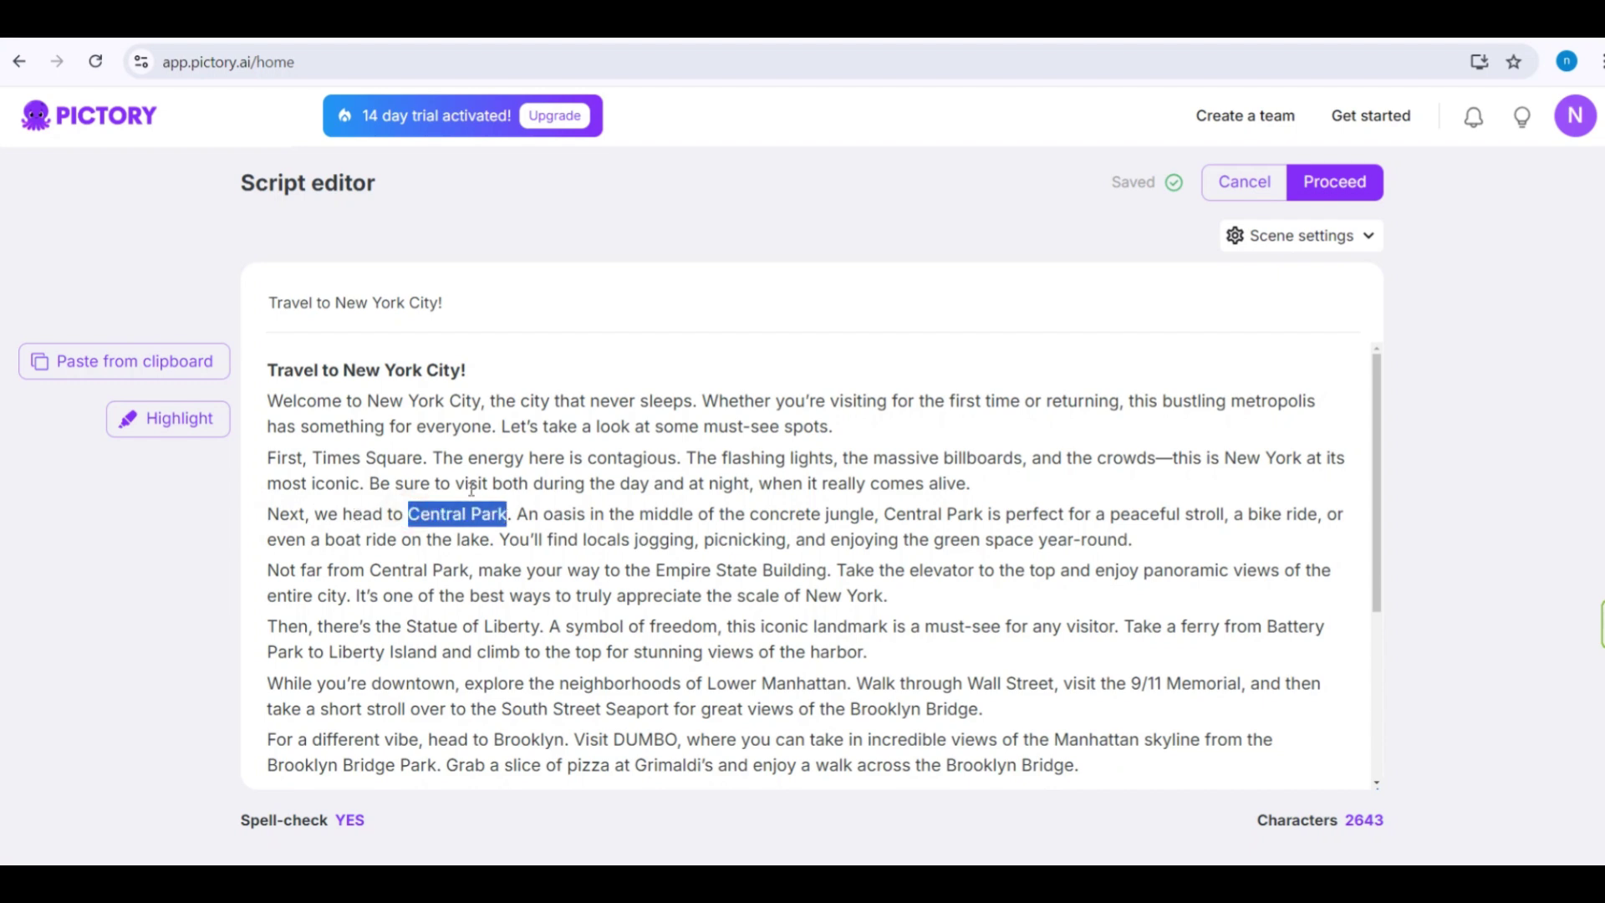
left_click(202, 419)
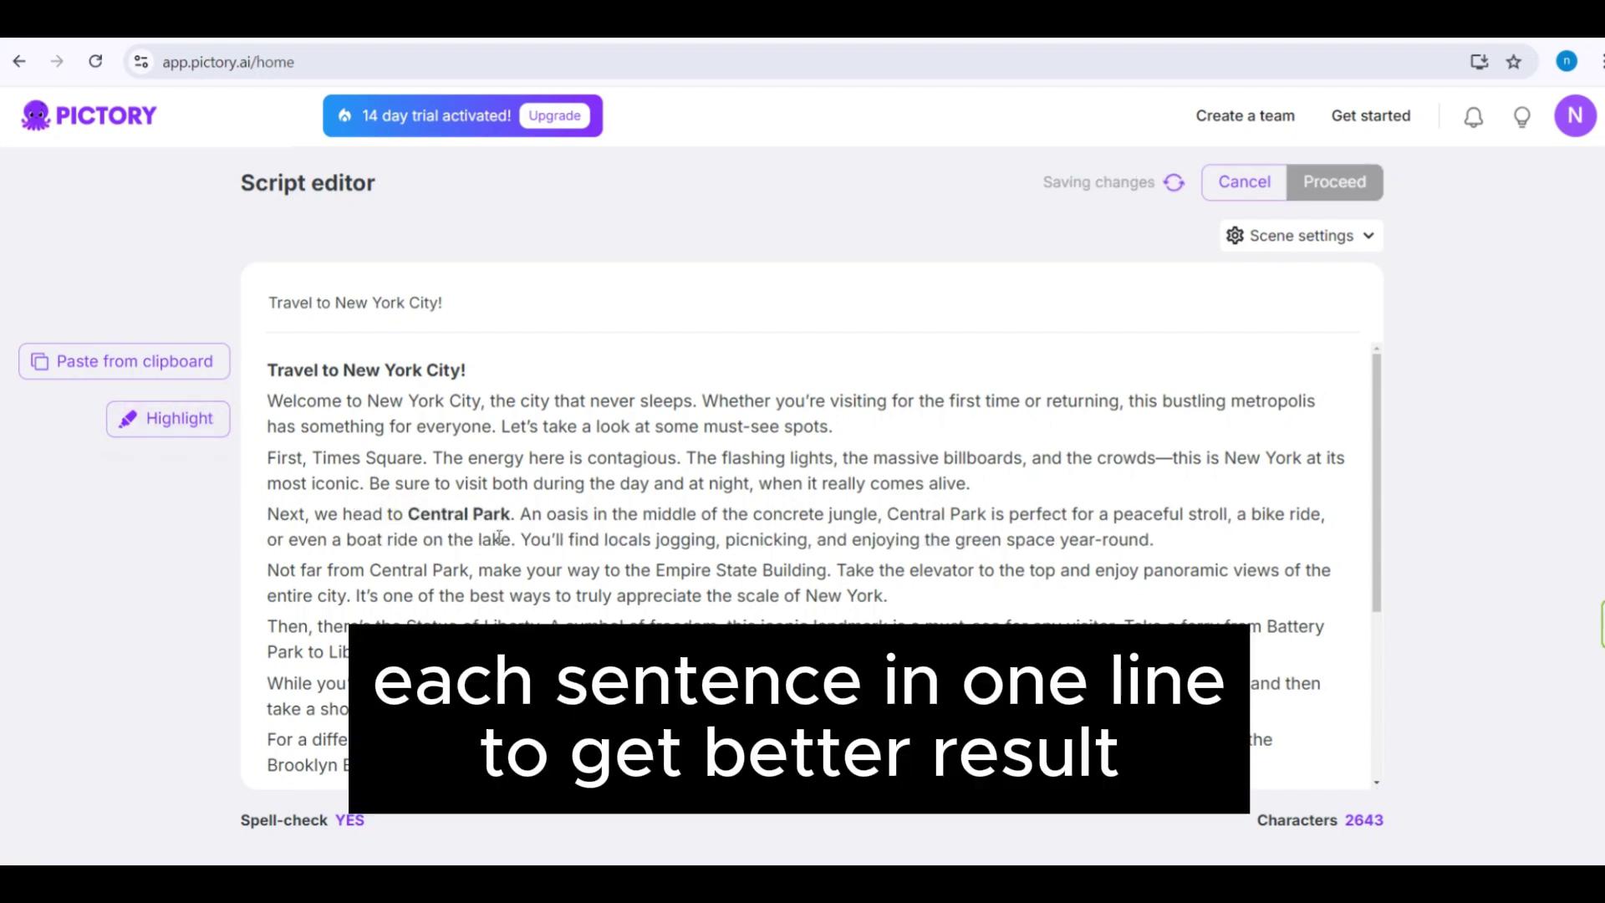
key("ctrl+z")
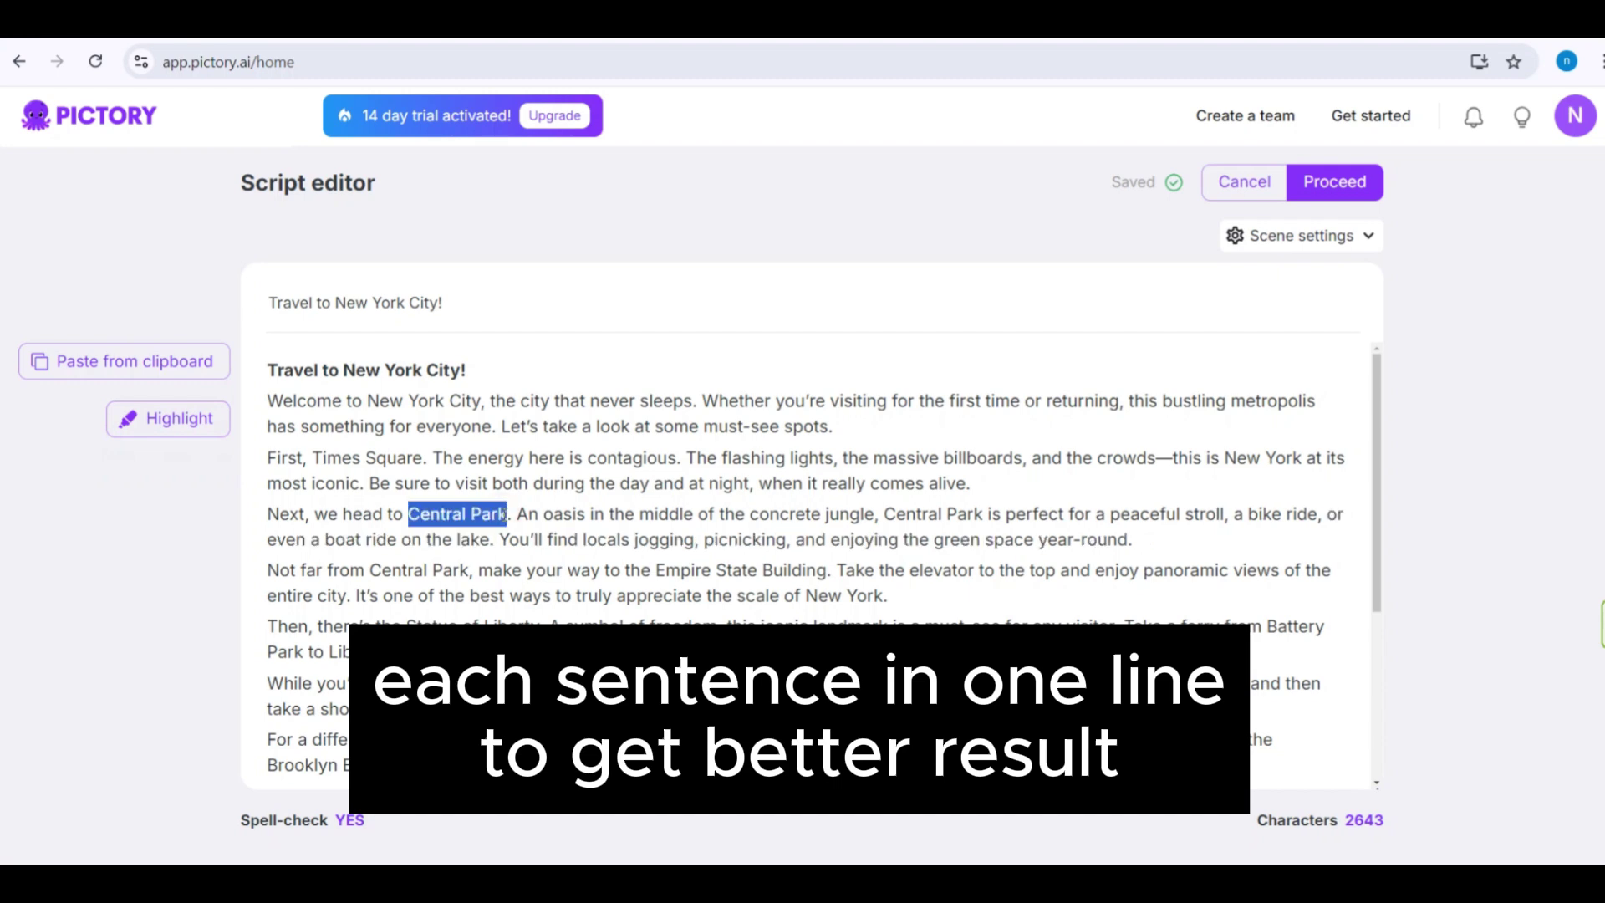
left_click(482, 426)
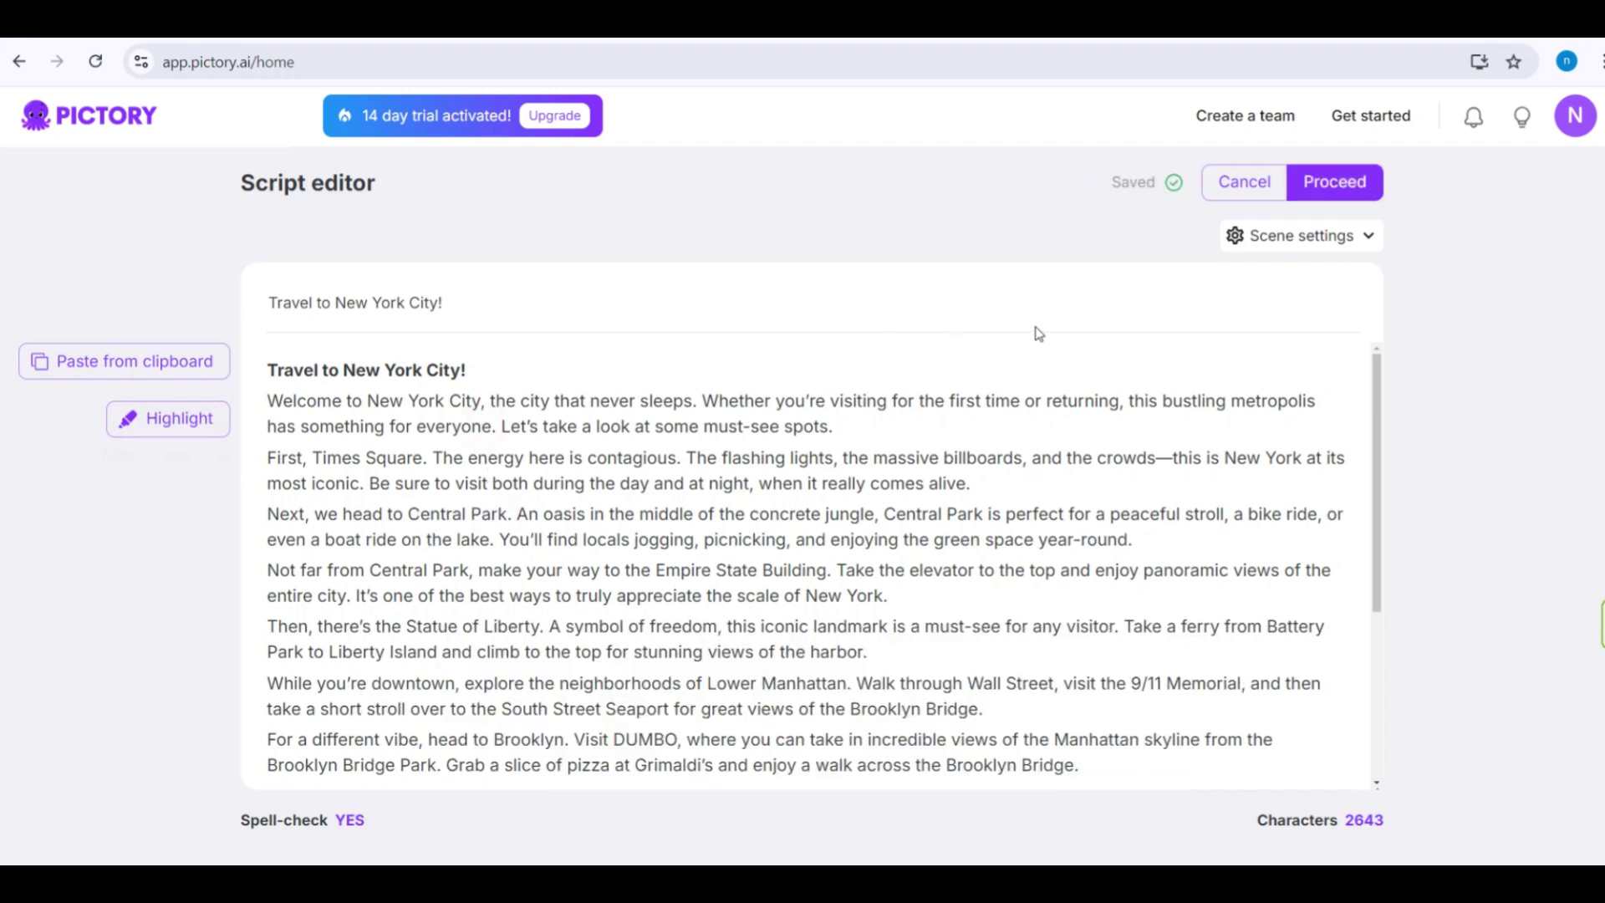
Set new scenes to be created on Both in the scene settings and proceed to the storyboard
left_click(1308, 243)
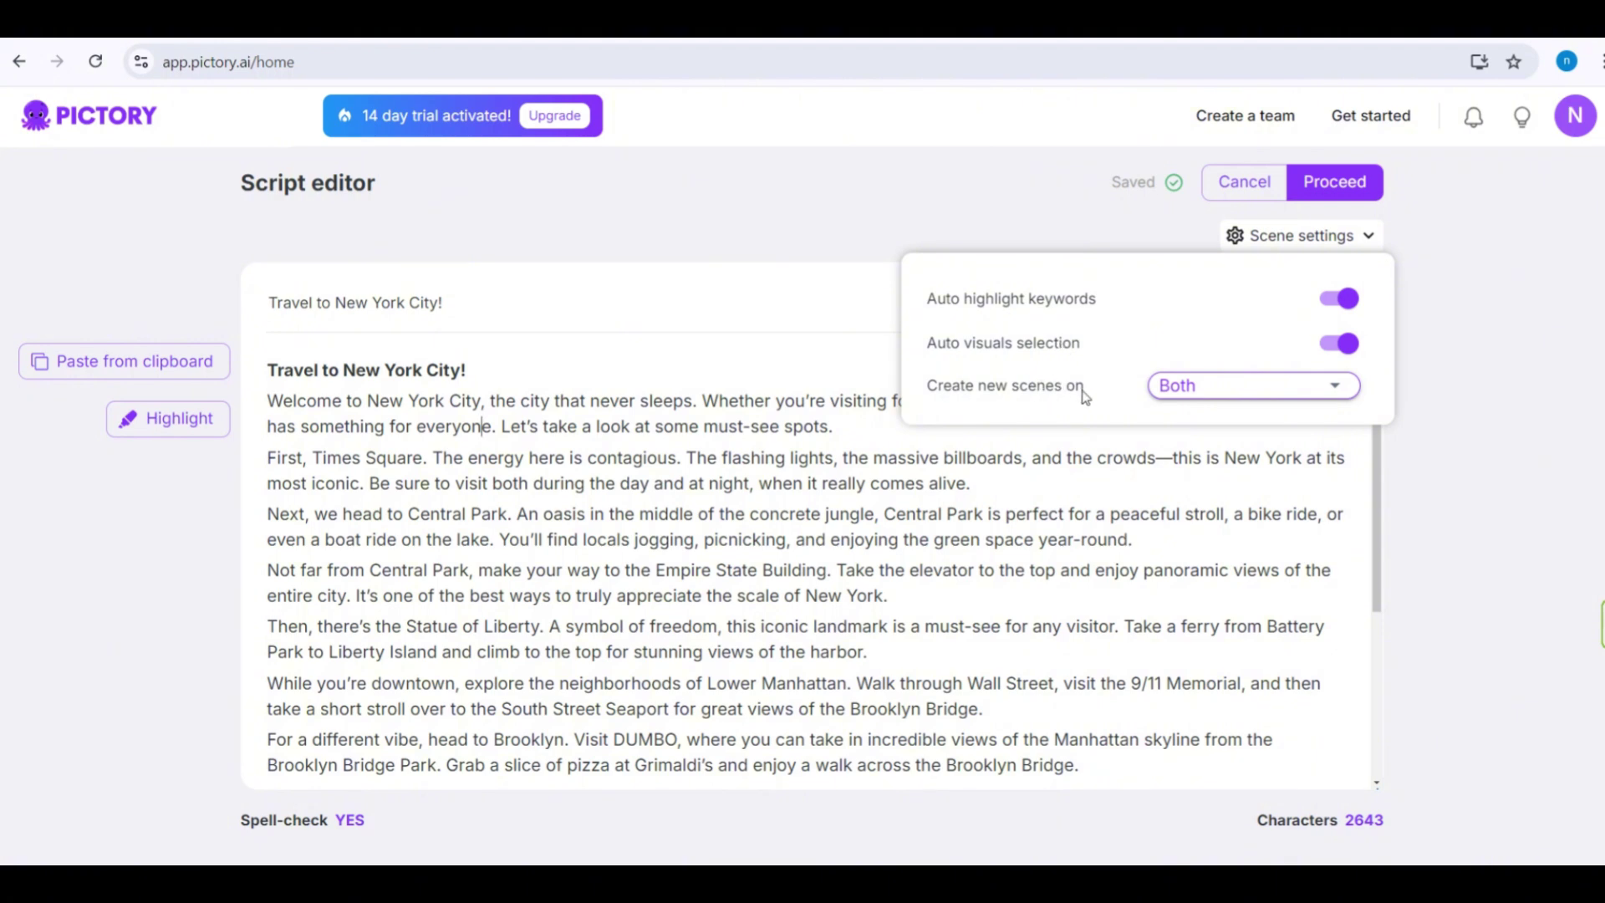
left_click(1193, 390)
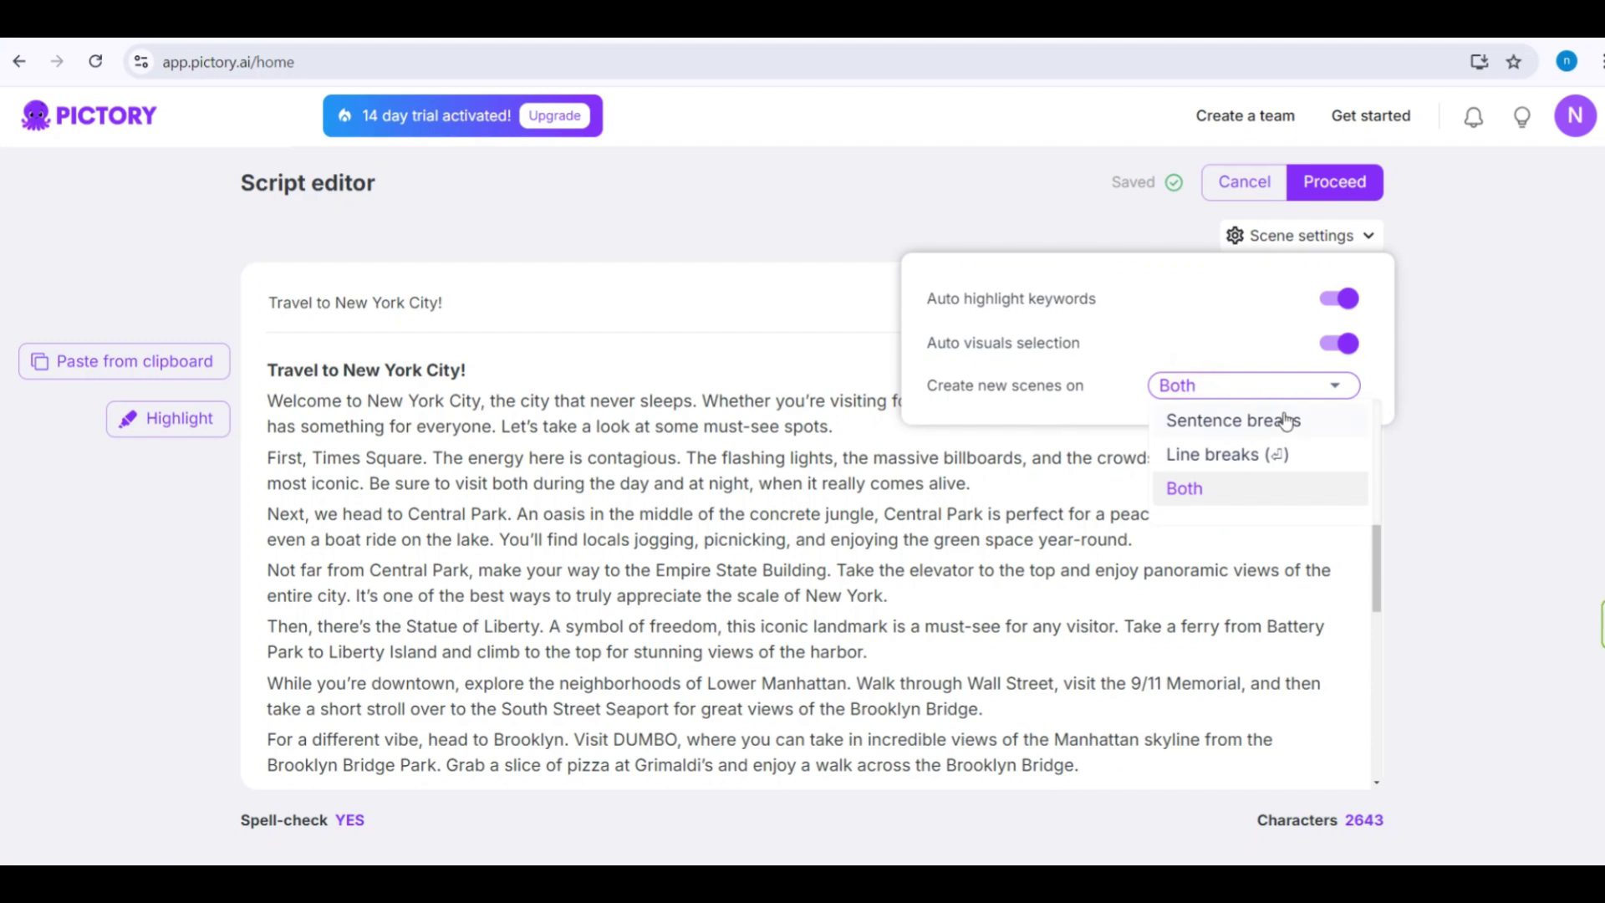
left_click(1185, 487)
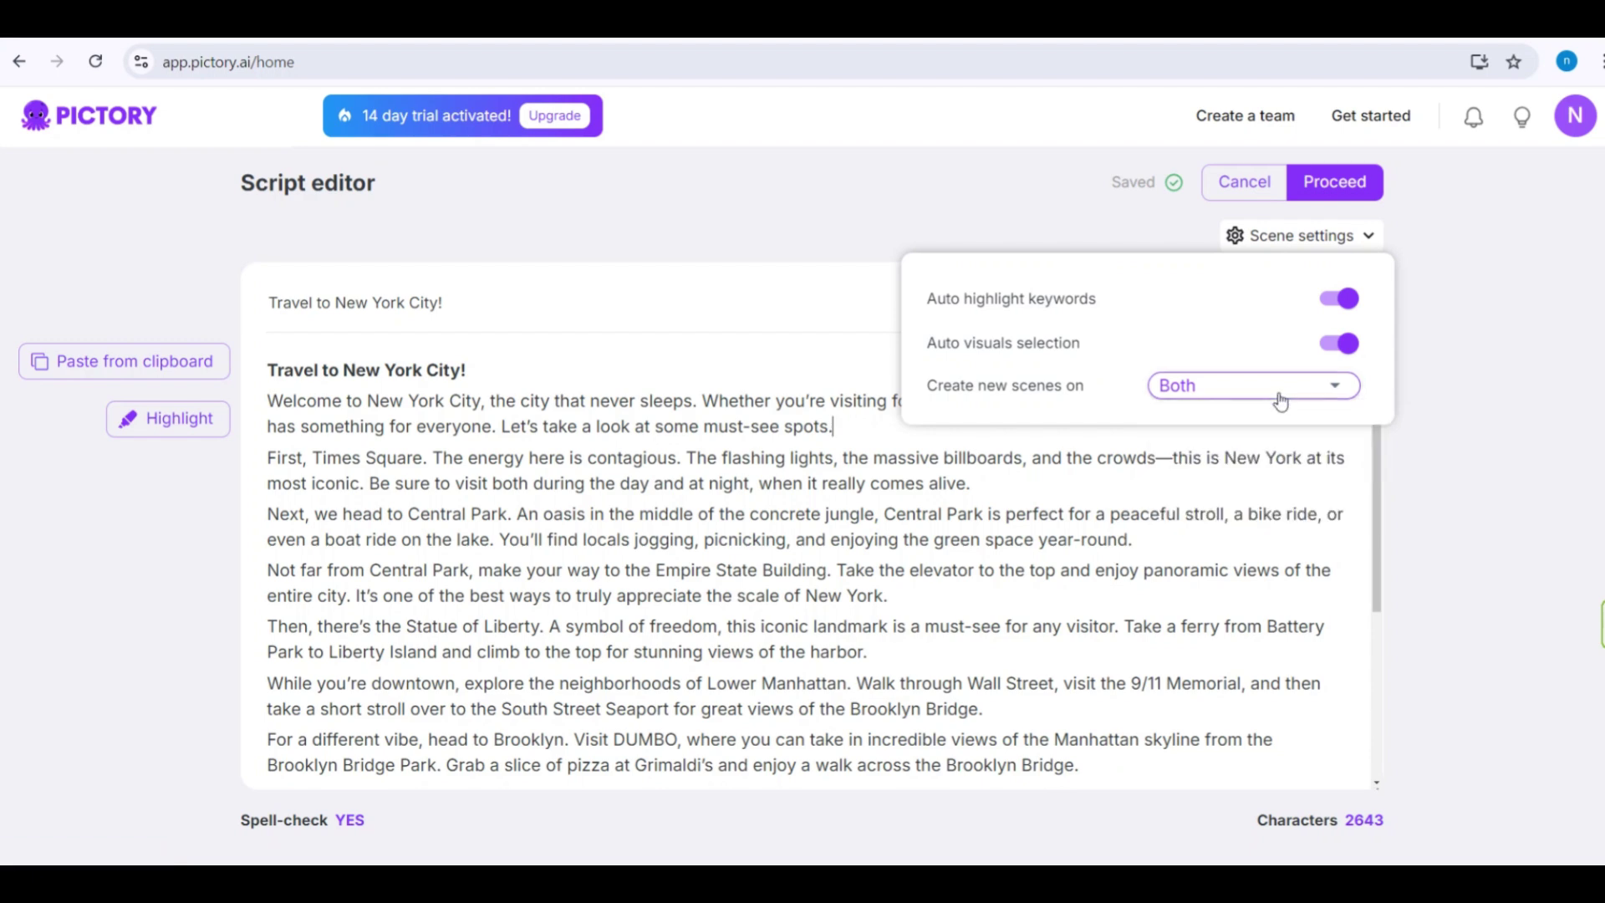
left_click(1329, 185)
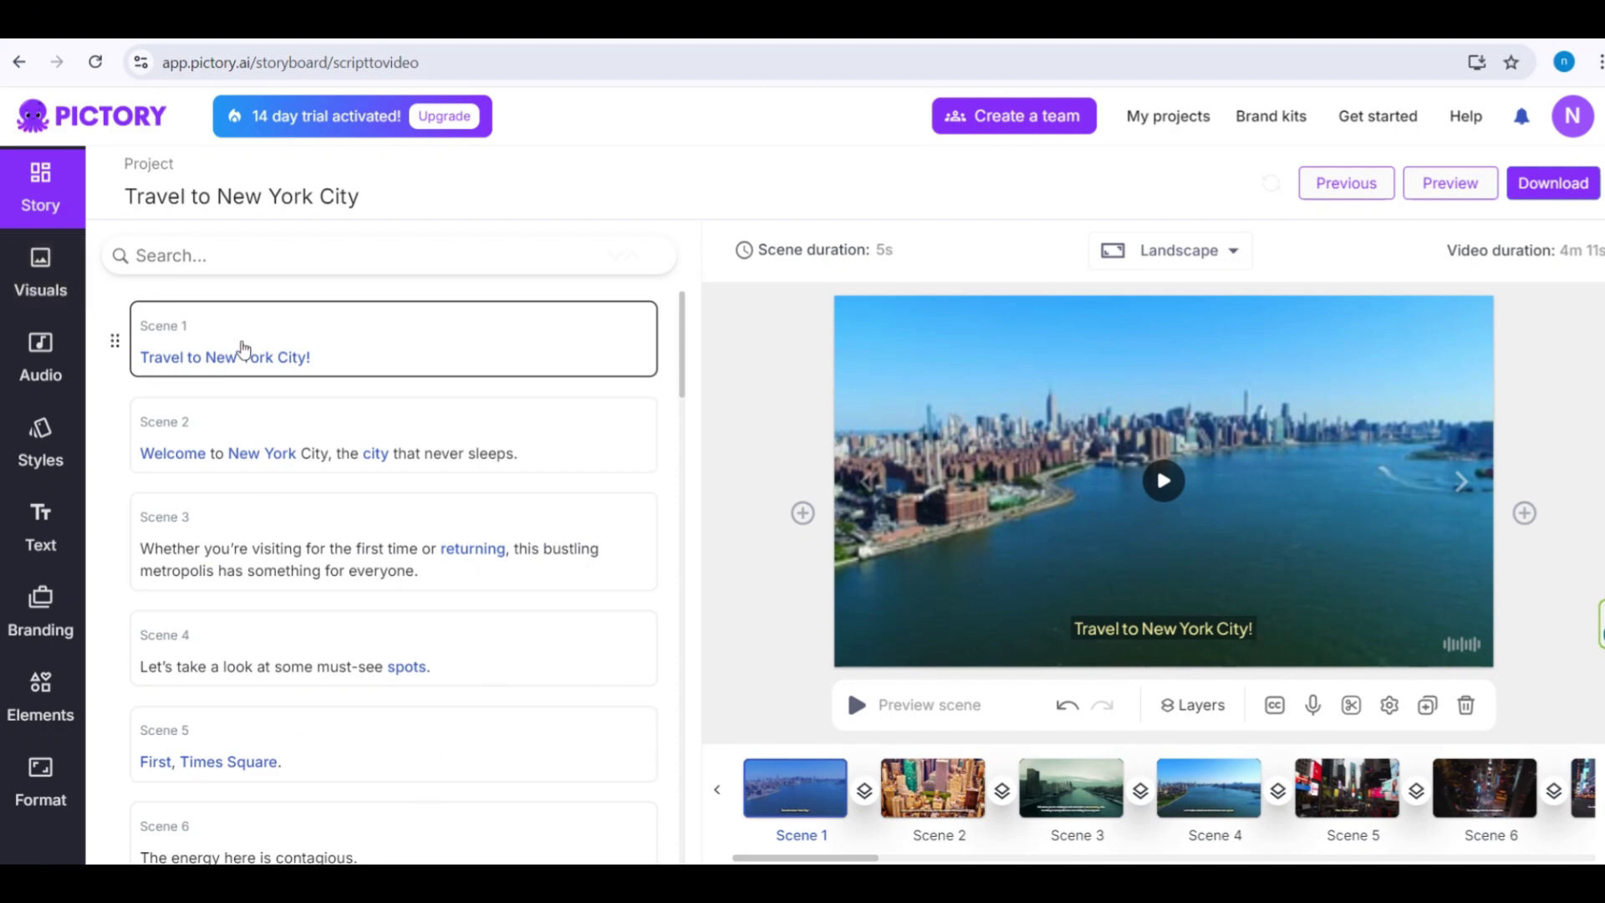
Look through the storyboard's scene list and examine the visuals and captions of scenes 1 and 2
scroll(315, 501, "down", 4)
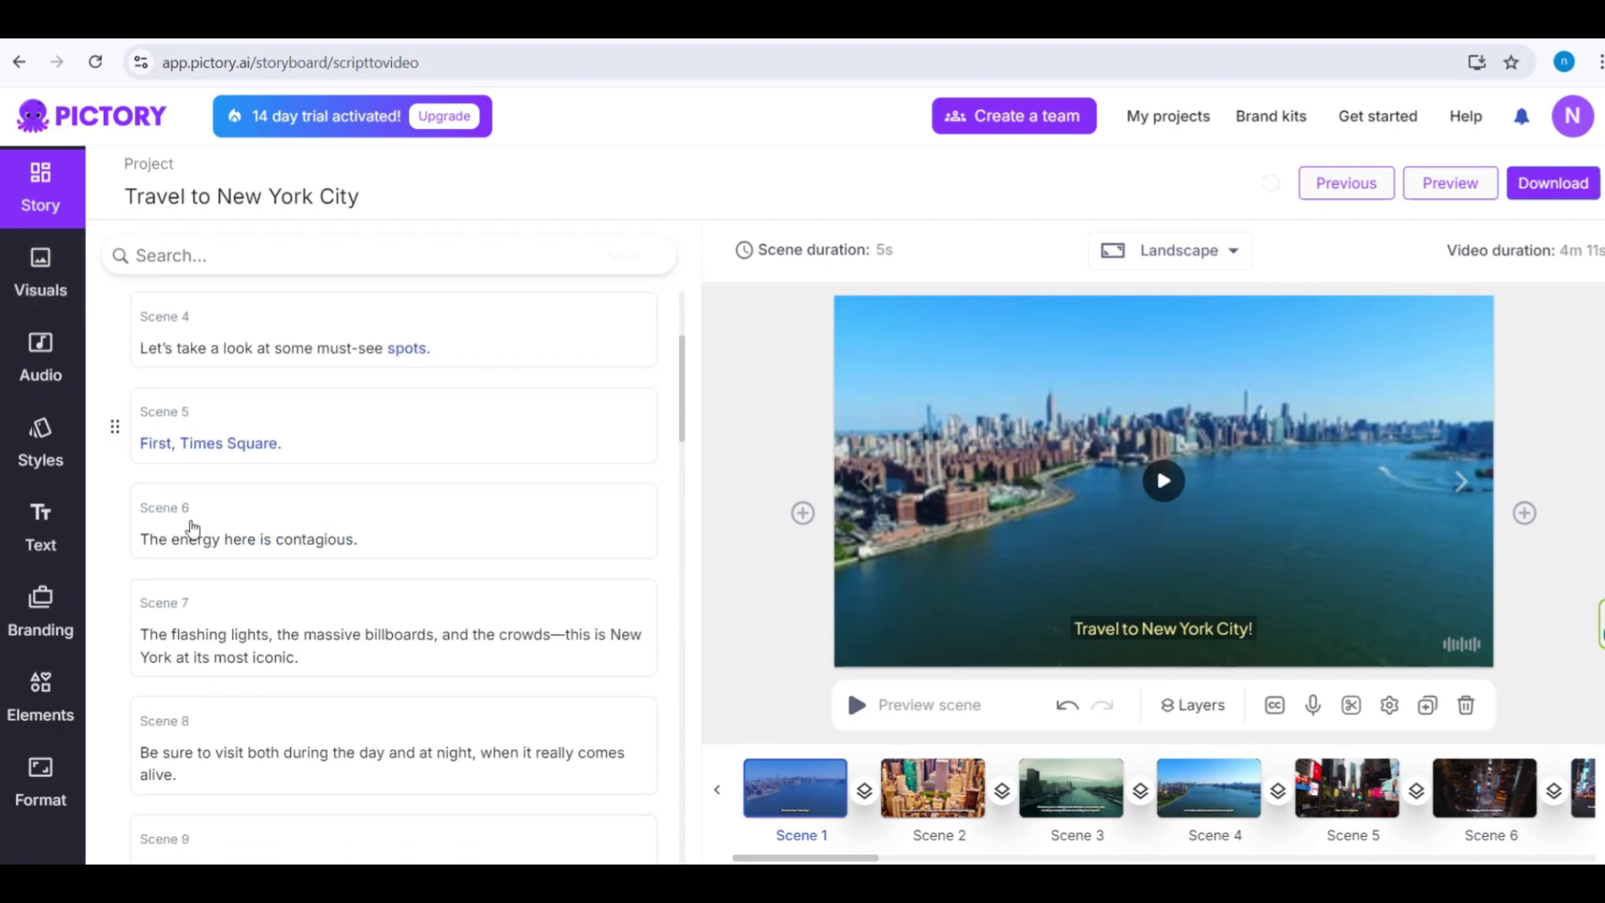
scroll(323, 698, "down", 1)
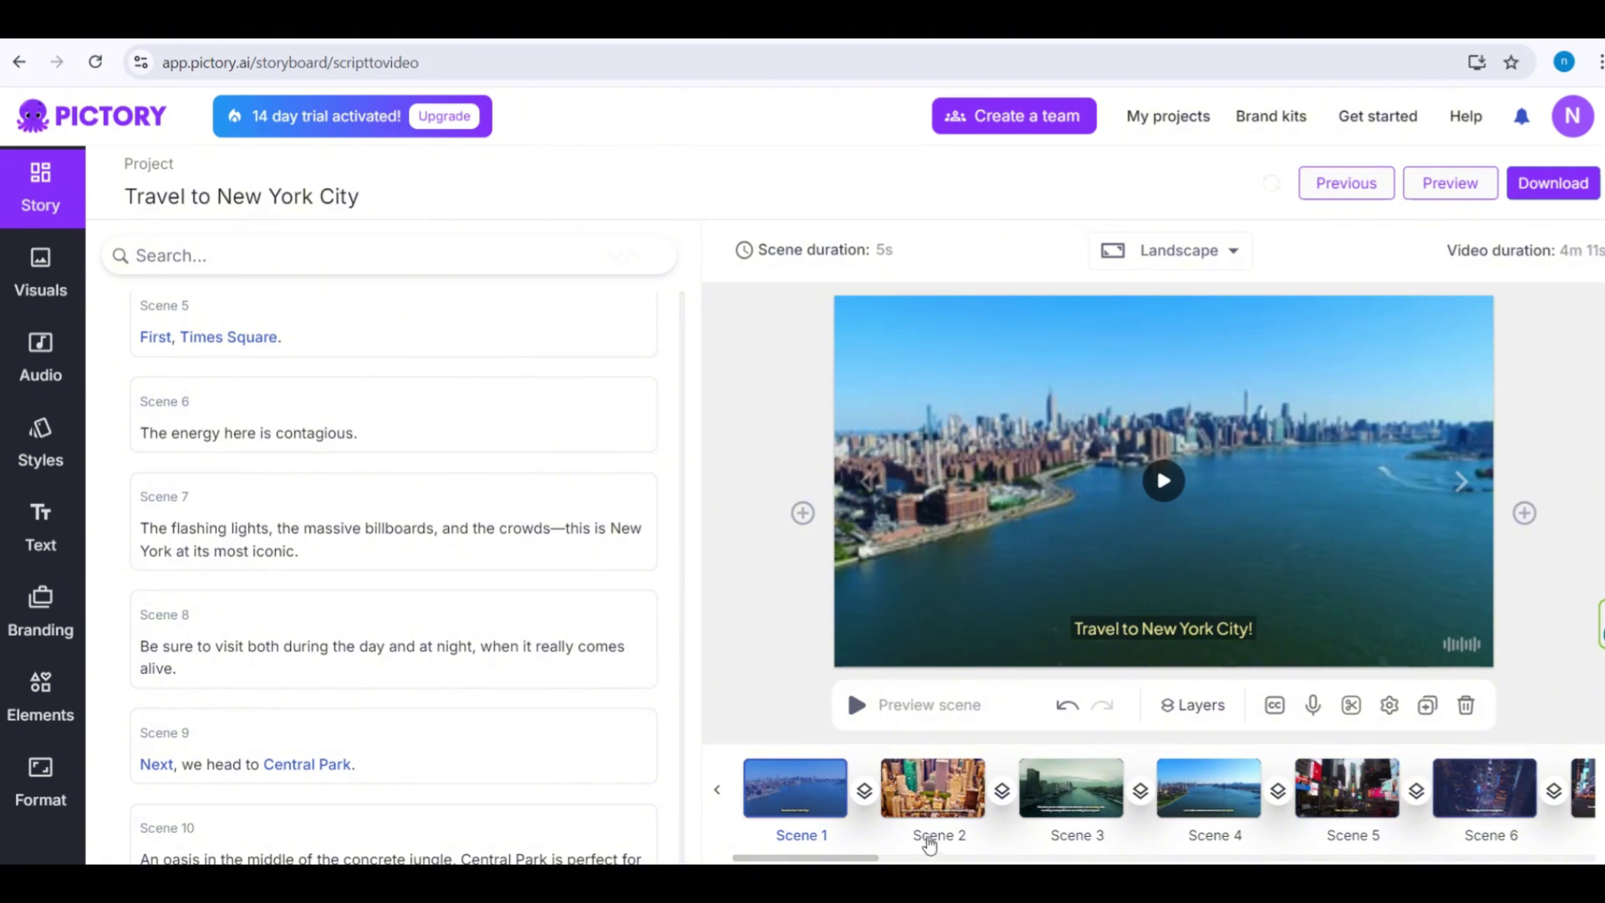
left_click_drag(869, 857, 764, 860)
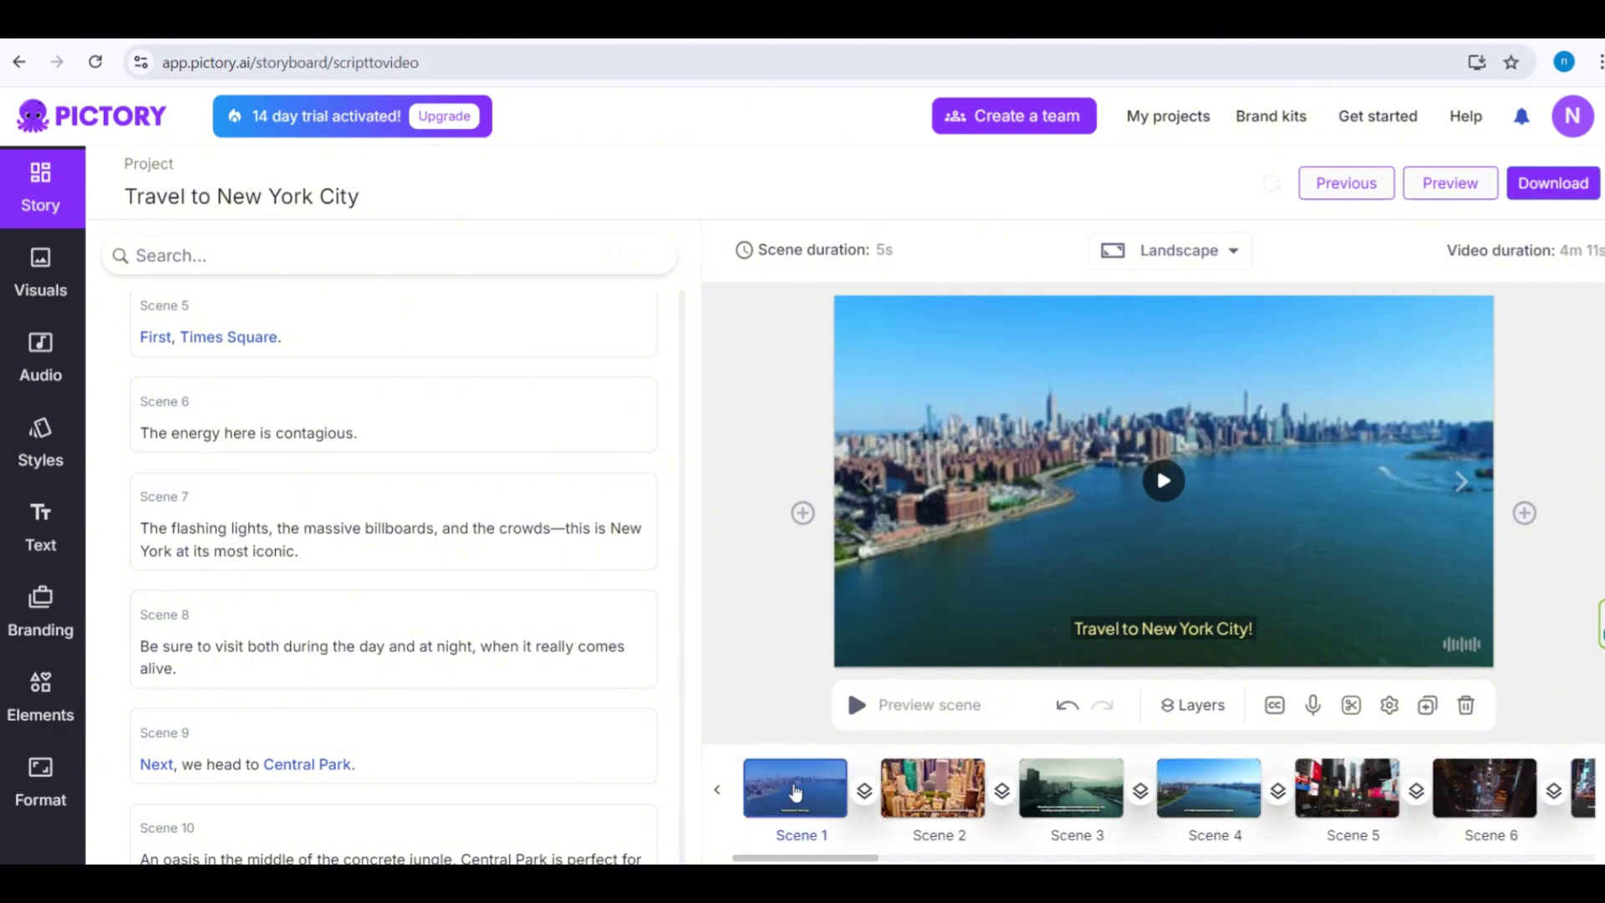
left_click(819, 785)
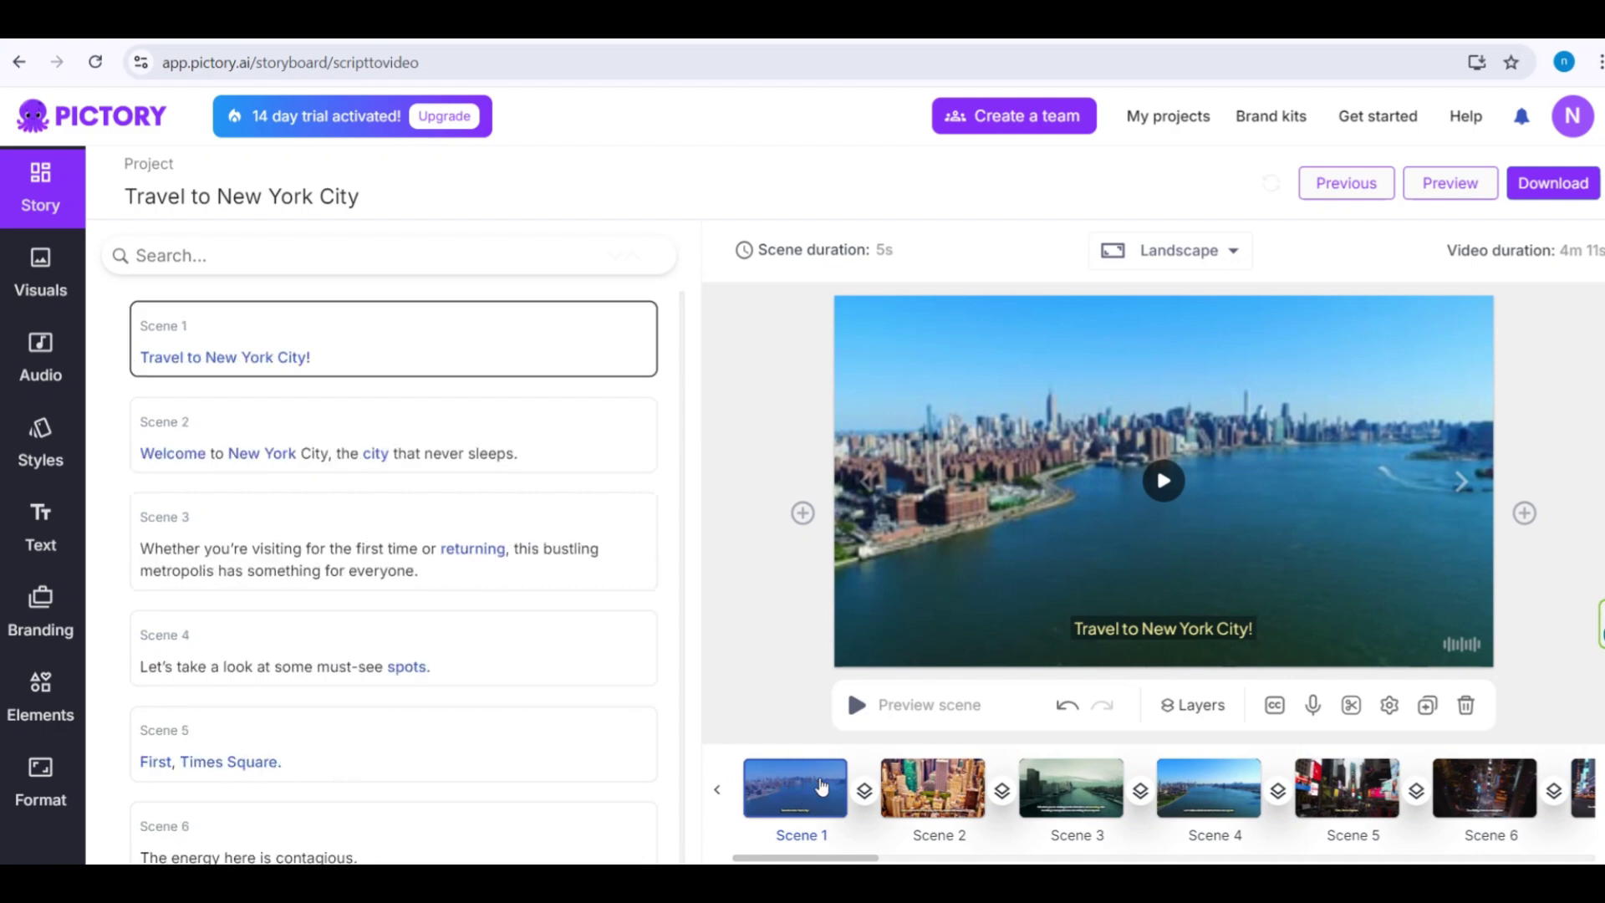
left_click(935, 786)
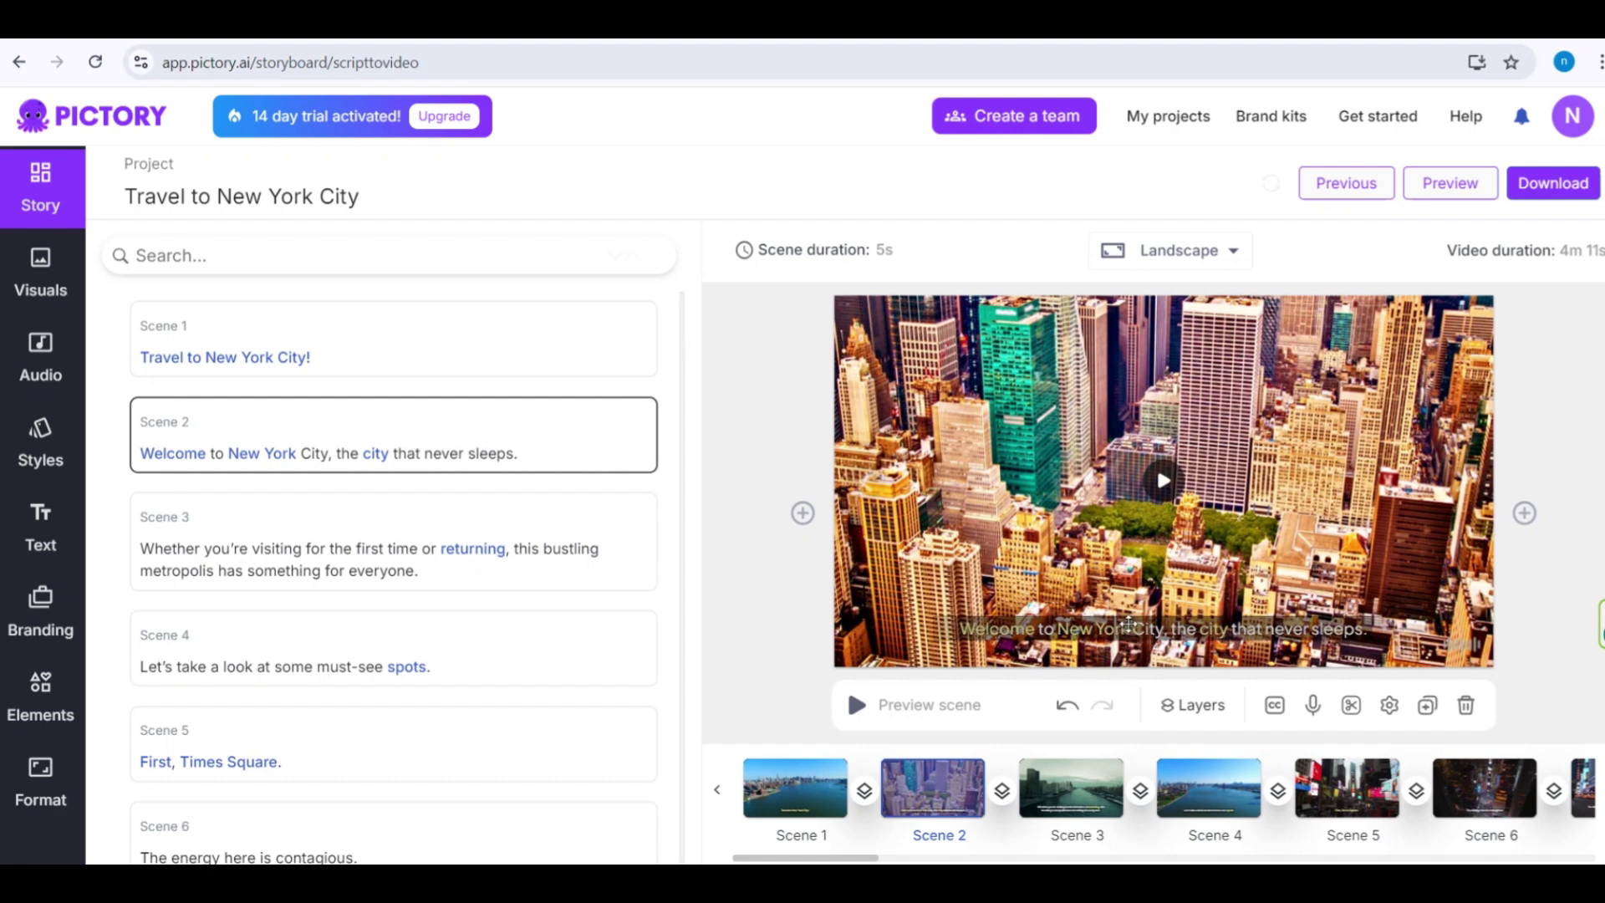
left_click(1127, 625)
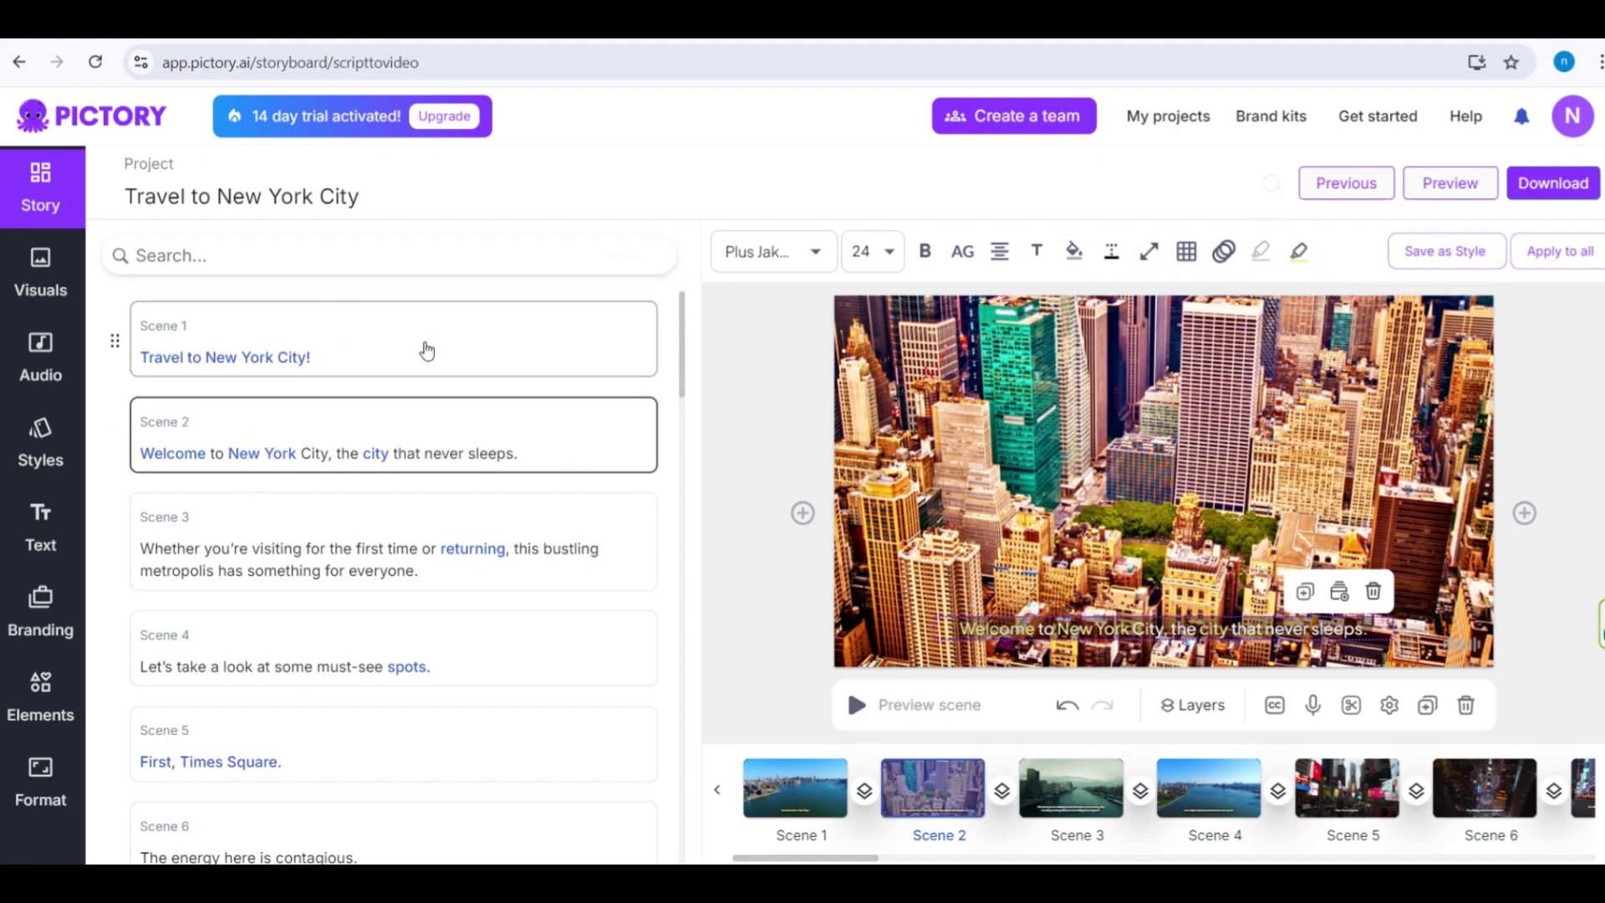
Try adding "and and and" to the end of scene 2's text and remove it again
left_click(524, 453)
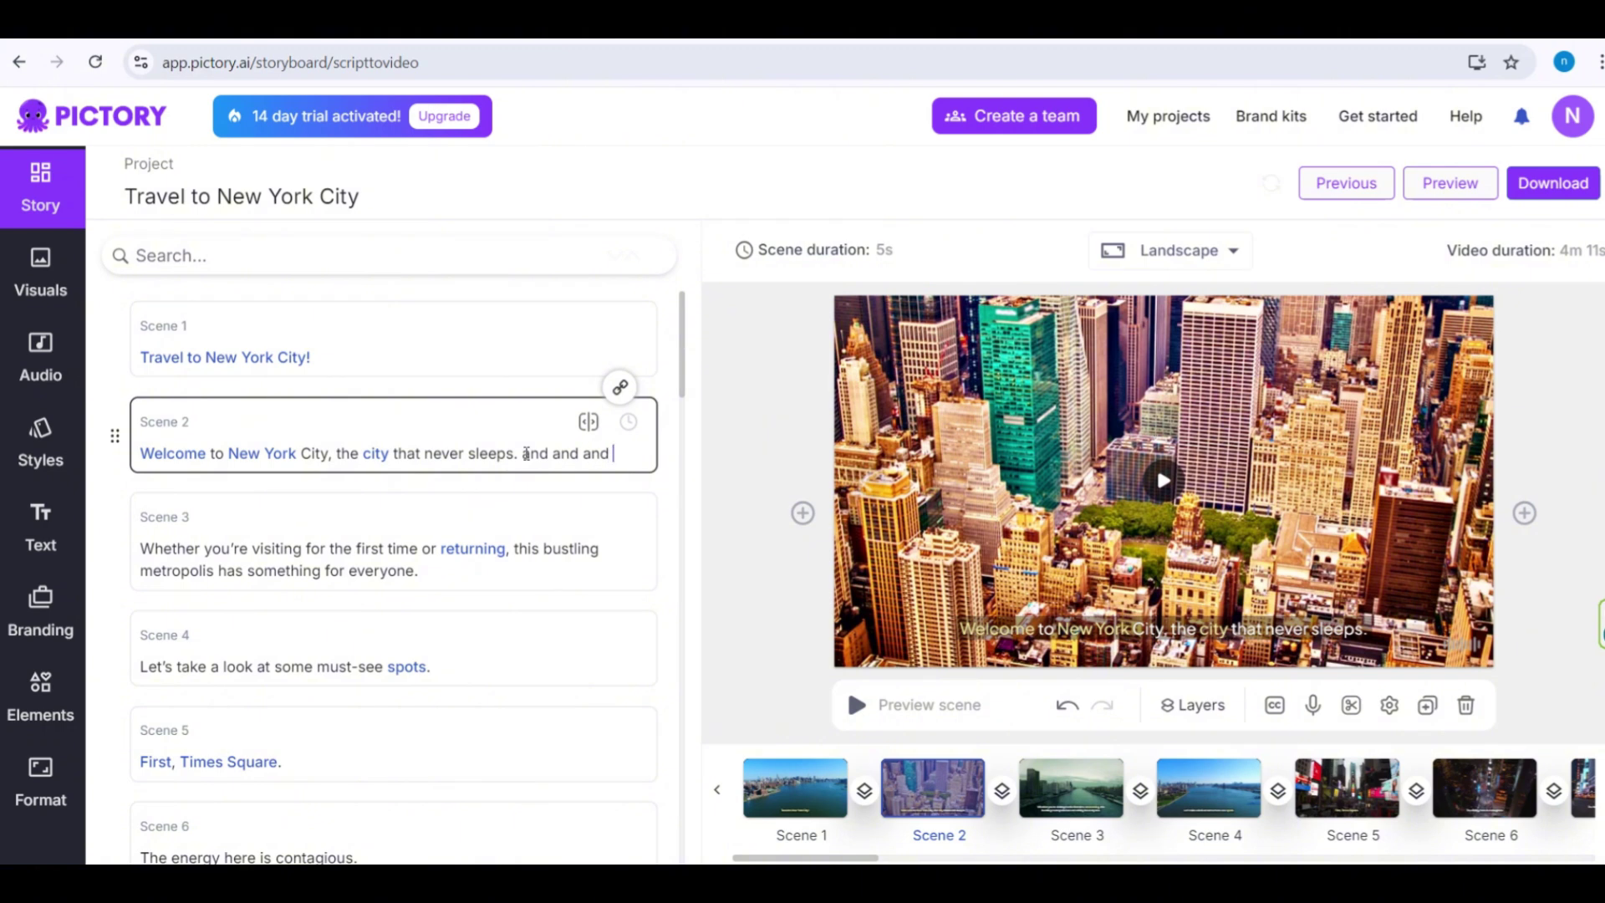
left_click_drag(524, 453, 613, 452)
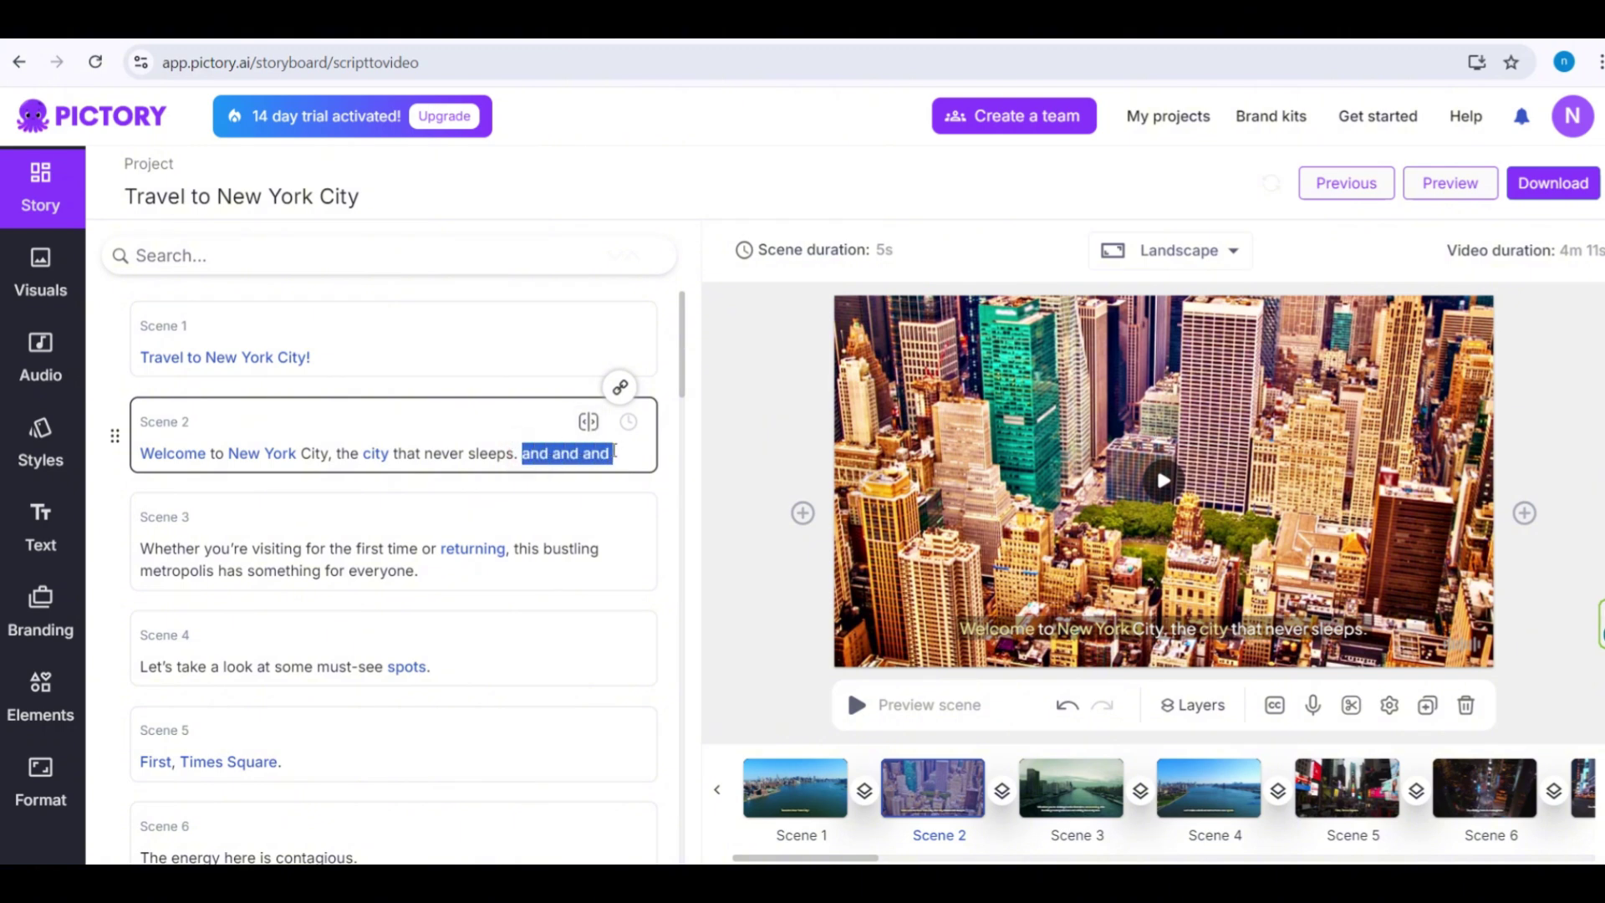
key("BackSpace")
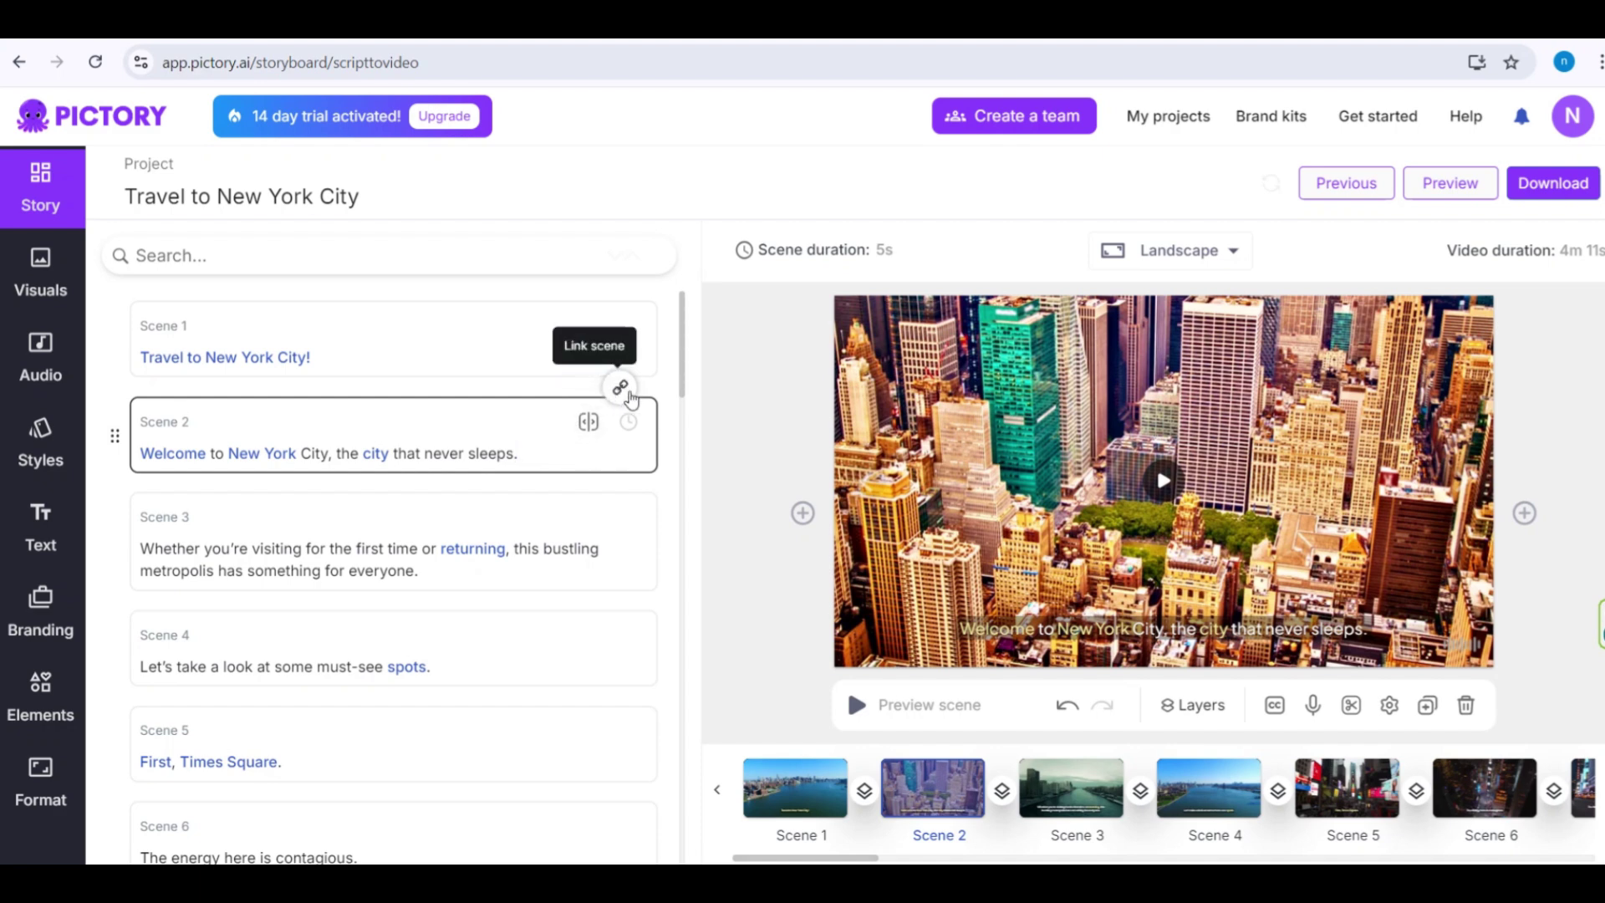
Try linking scene 2 to scene 1 and undo the link
left_click(620, 390)
left_click(620, 389)
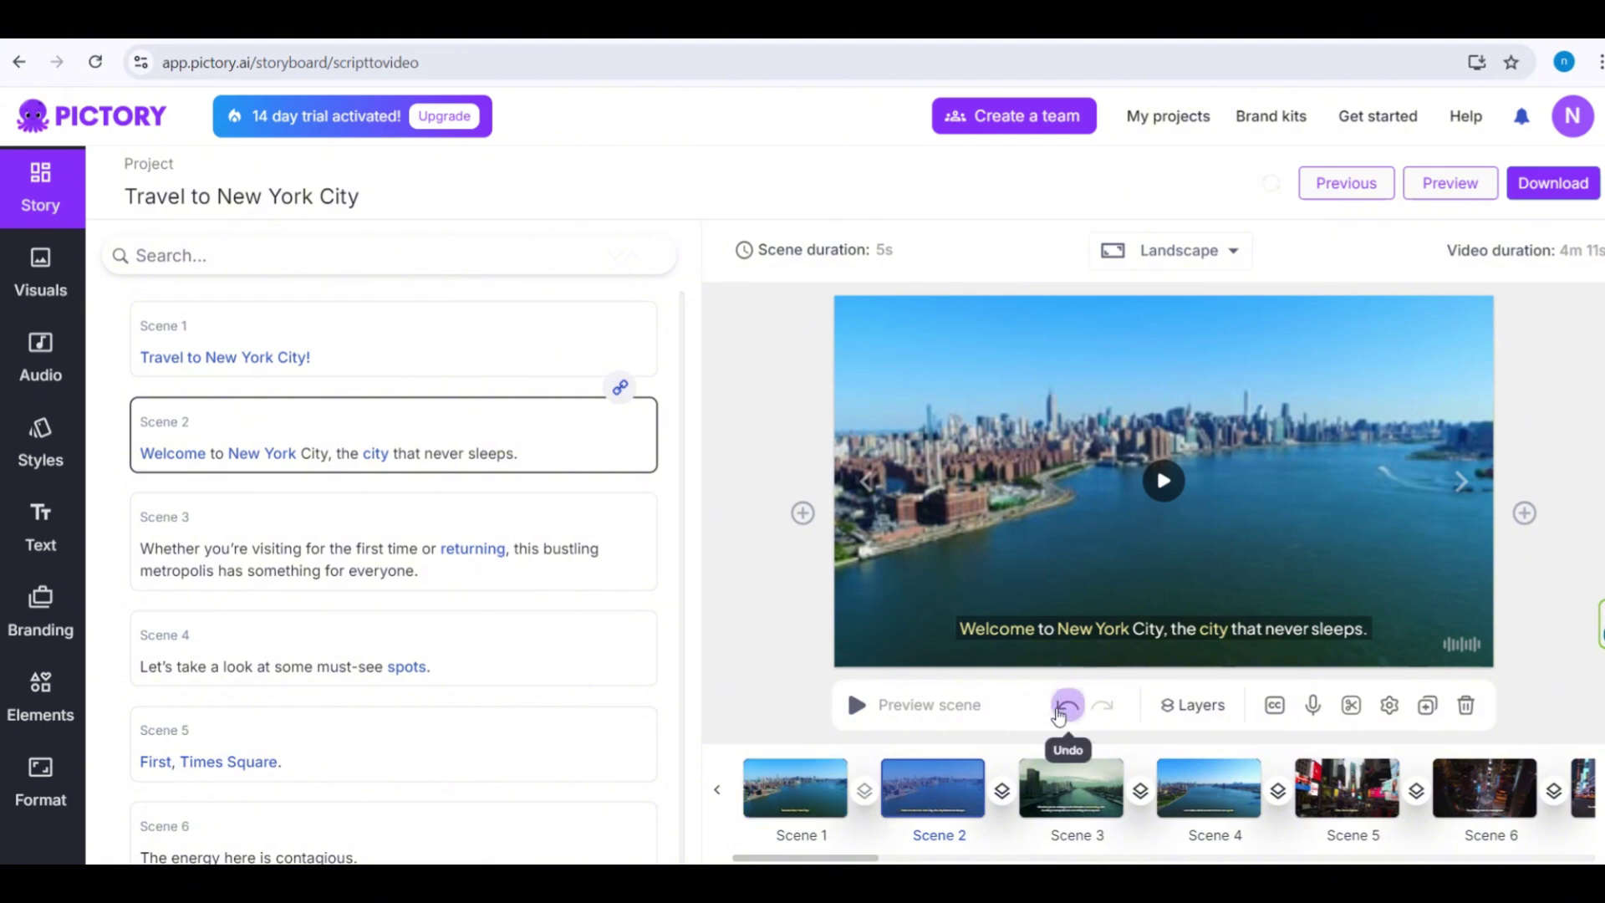
left_click(1059, 709)
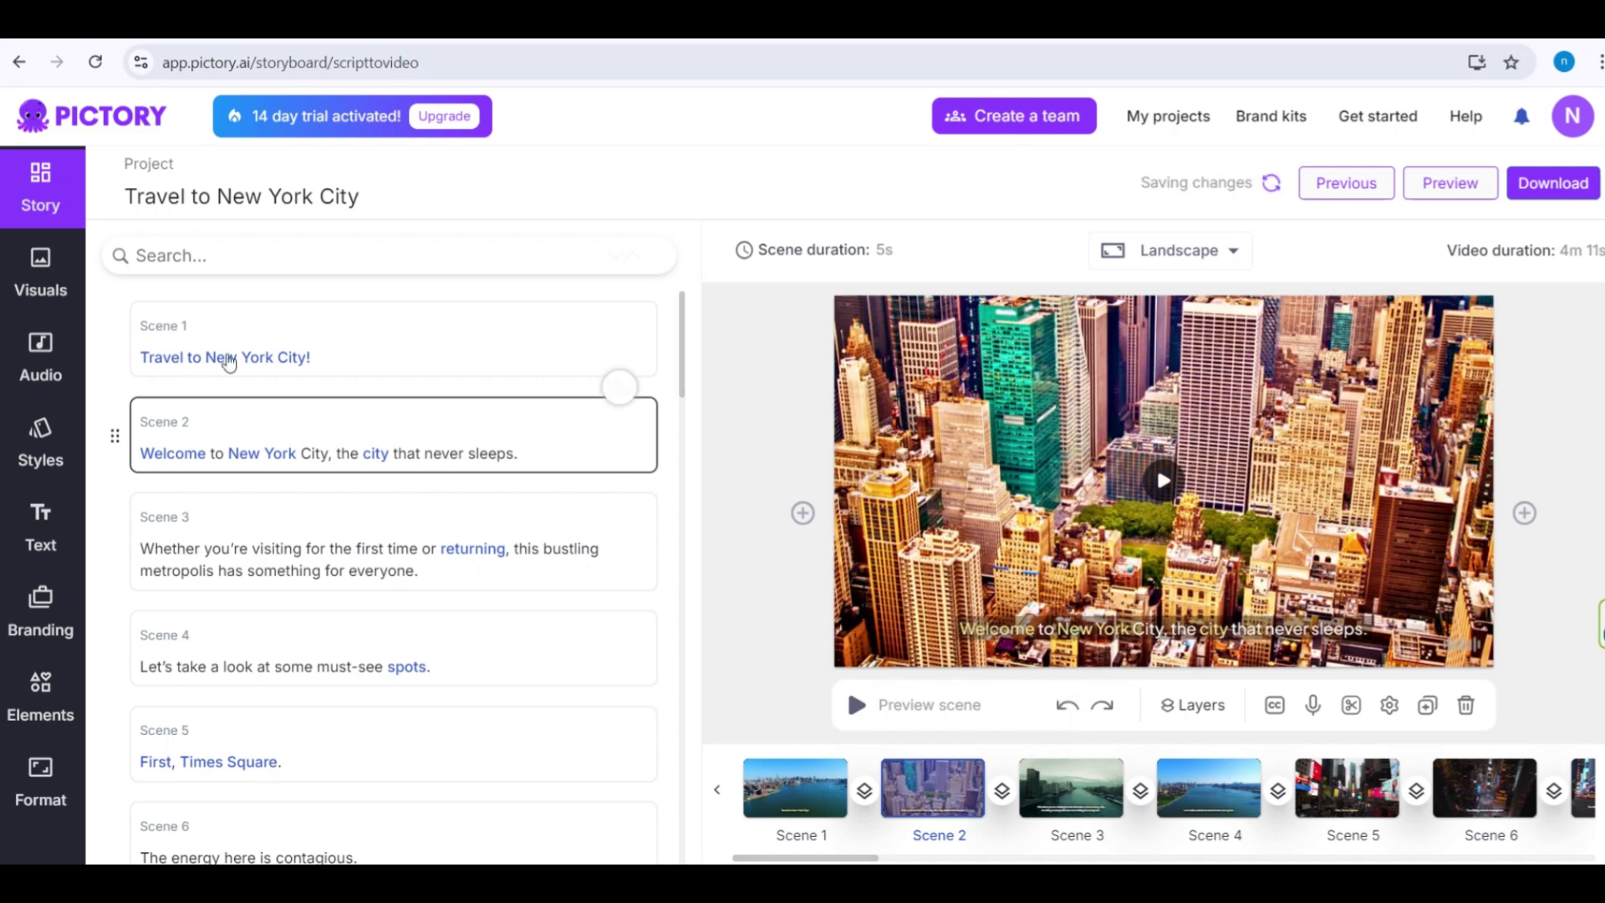
Browse the stock visuals suggested for scene 2 under the keyword Welcome
left_click(46, 292)
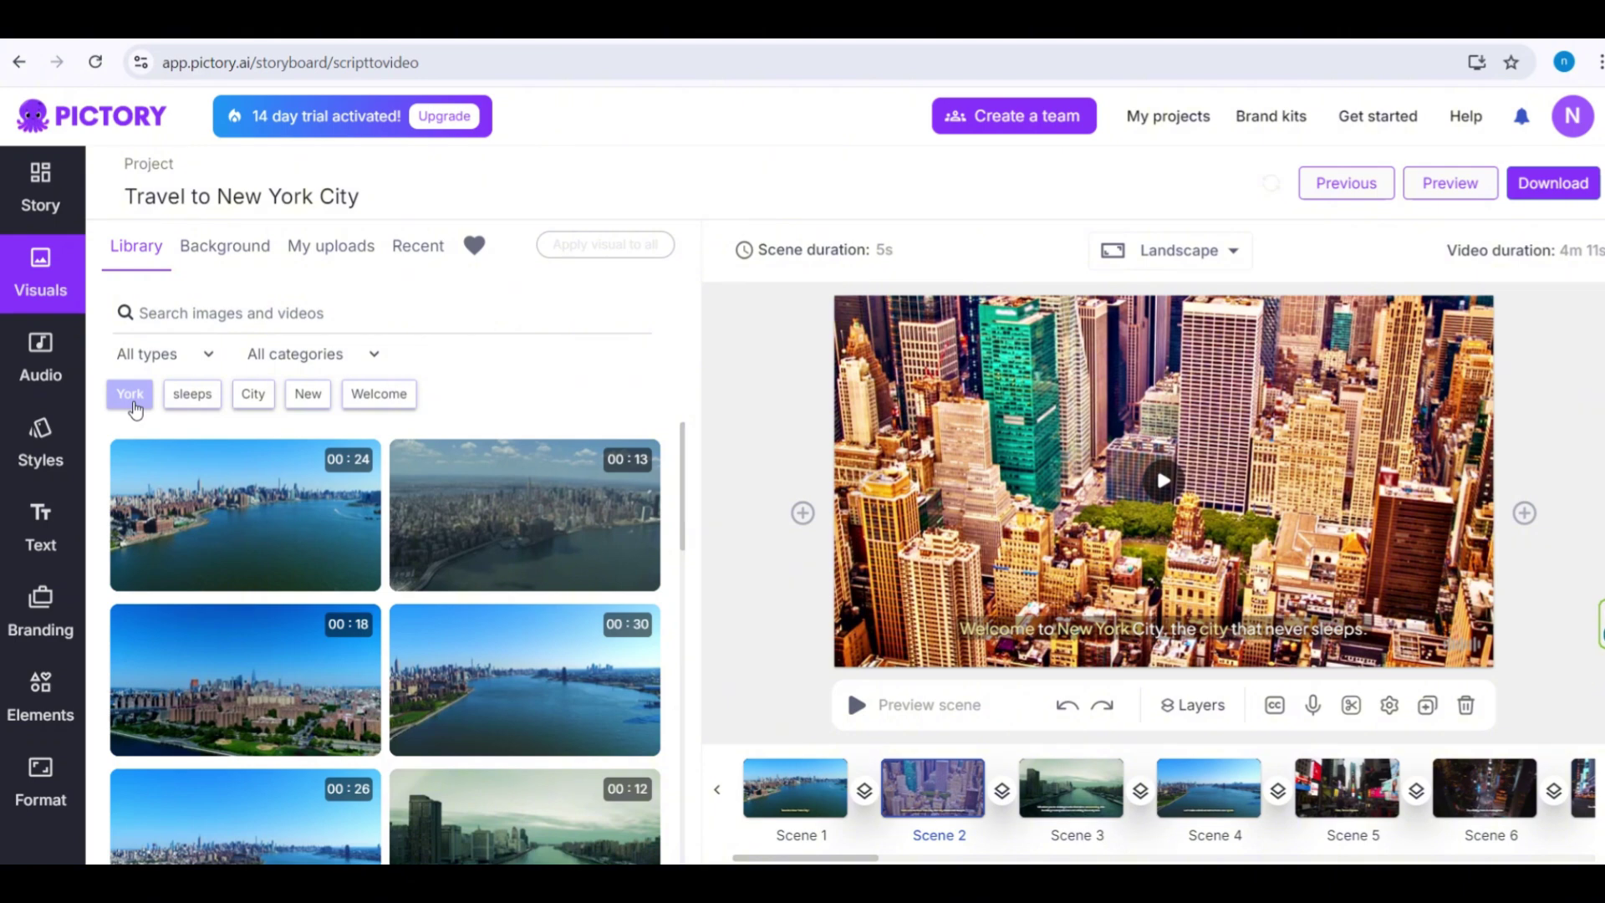
left_click(380, 395)
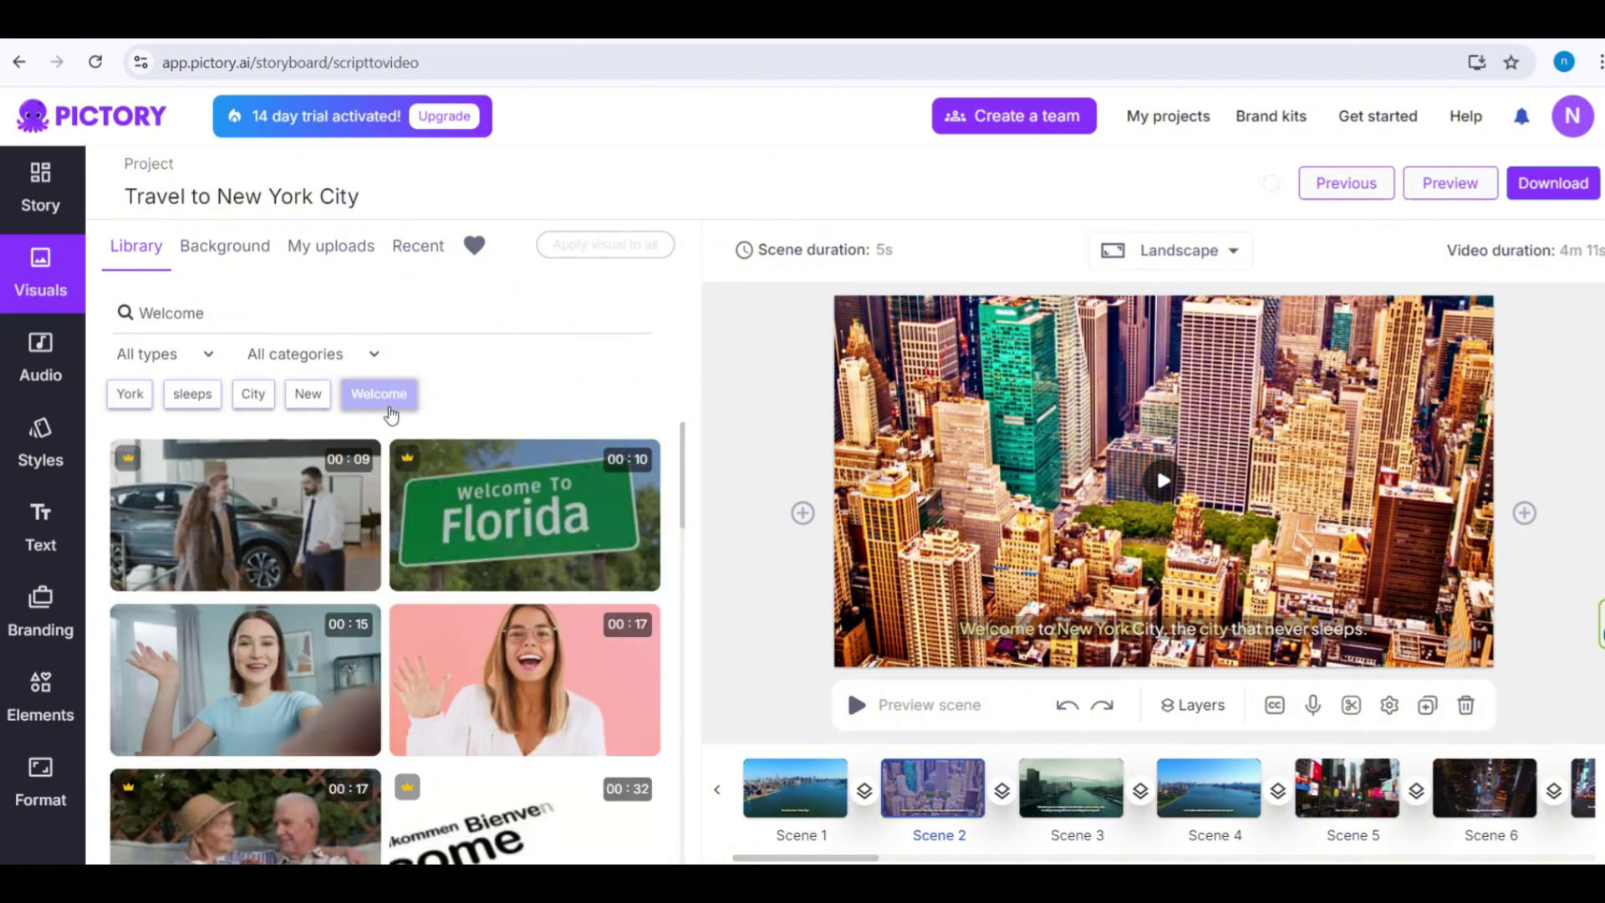
scroll(389, 435, "down", 9)
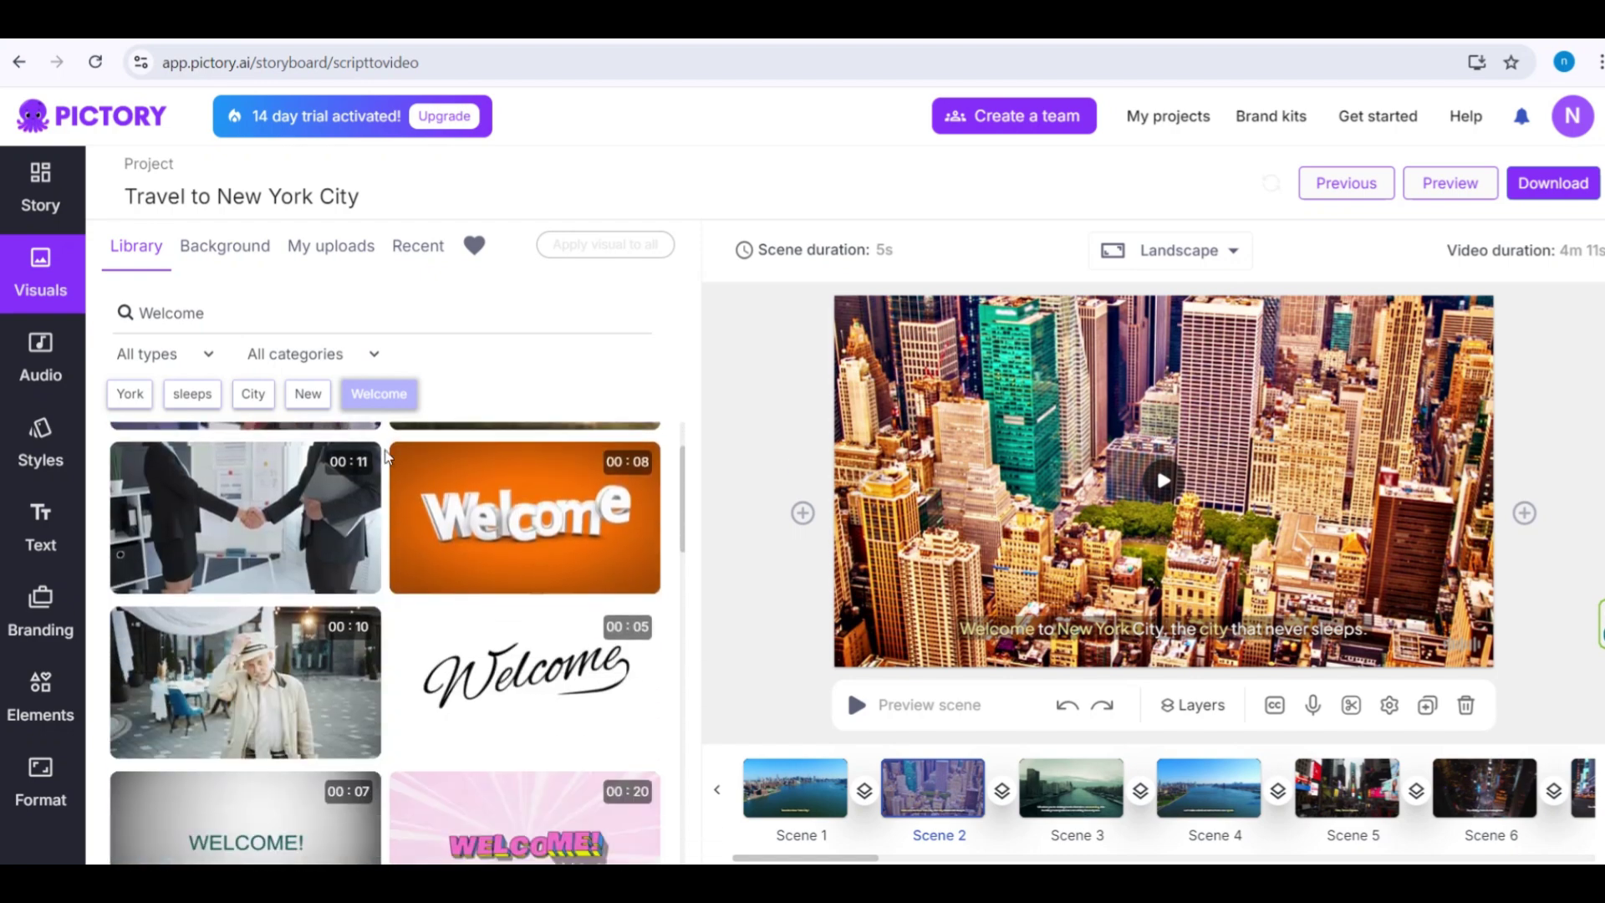
scroll(387, 456, "up", 3)
Search the visuals library for "new york", replace scene 2's visual with the 55-second daytime skyline clip, and clear the search
left_click(286, 307)
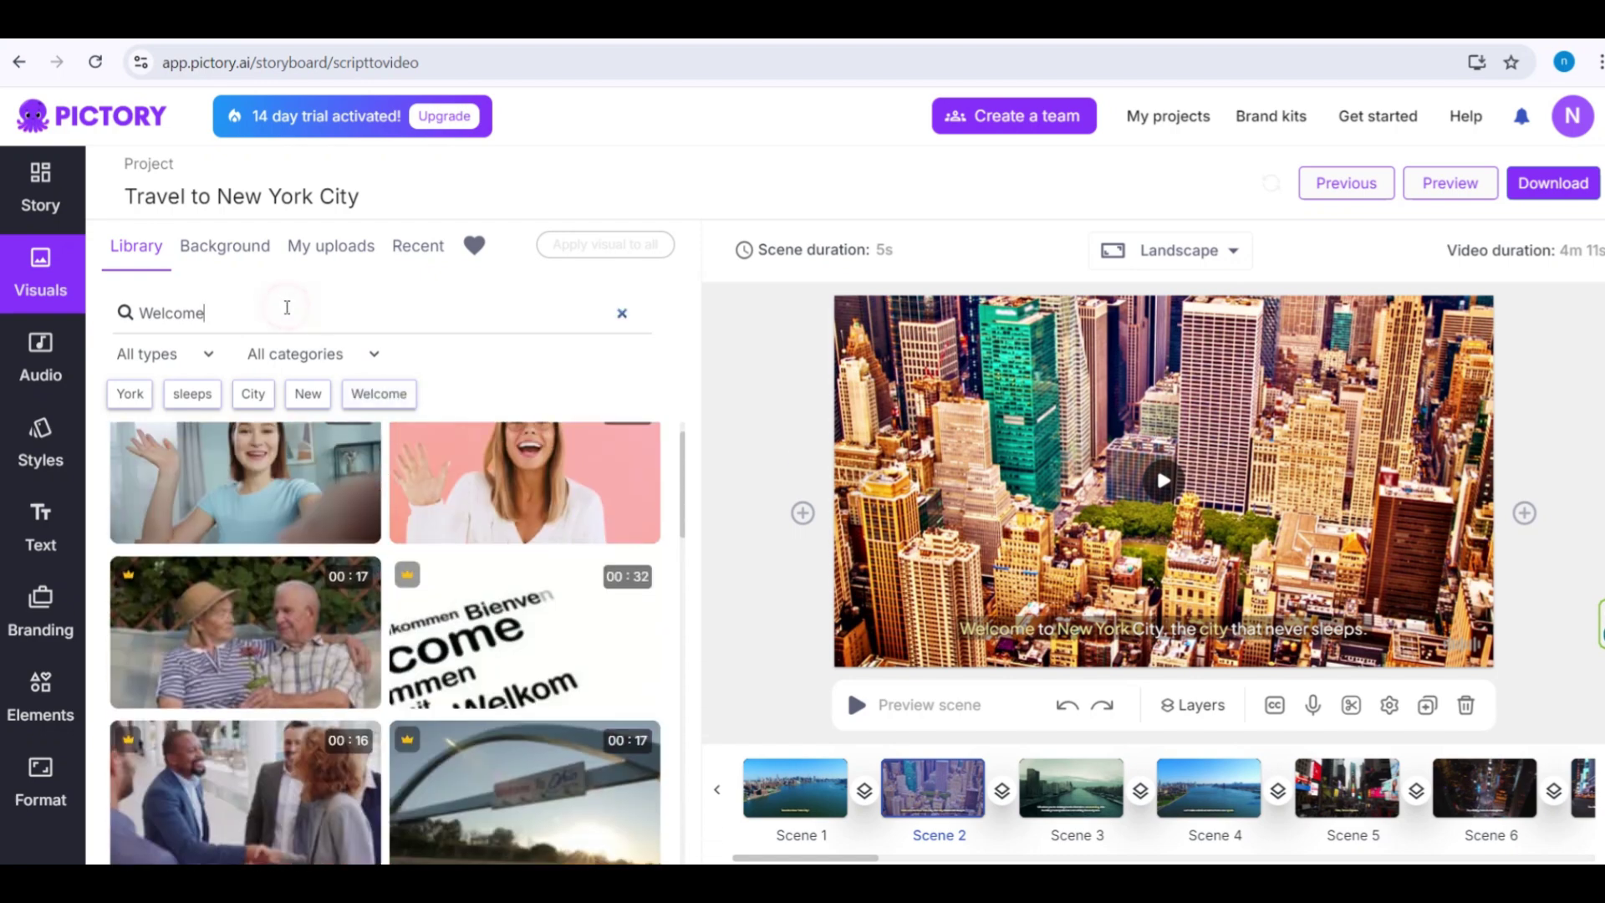
double_click(286, 308)
key("BackSpace")
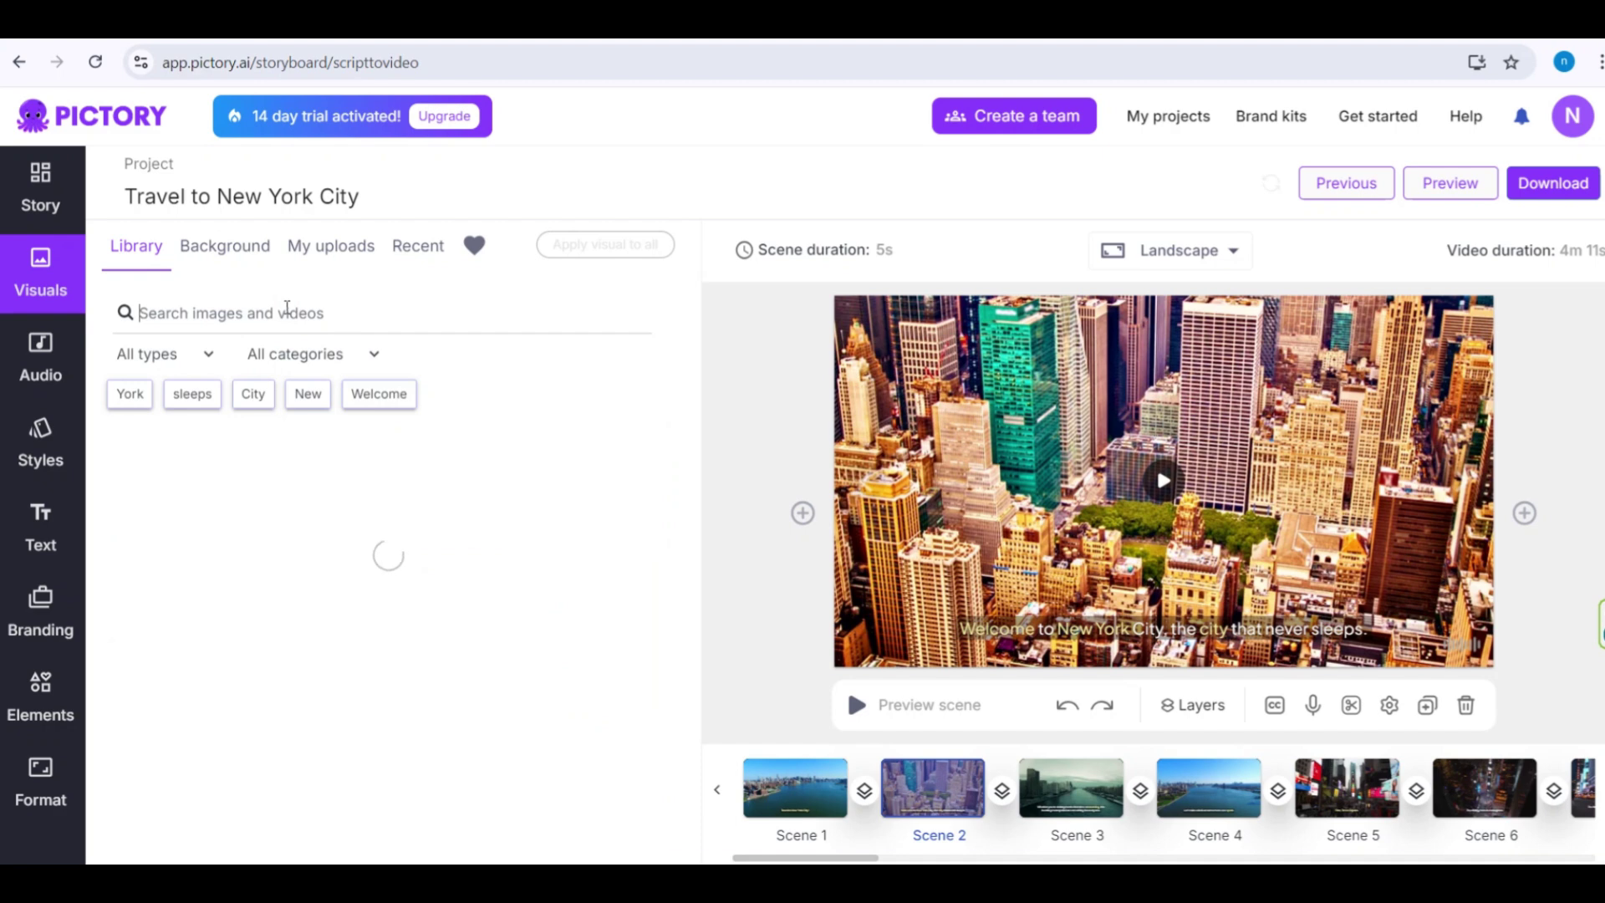
type("new york")
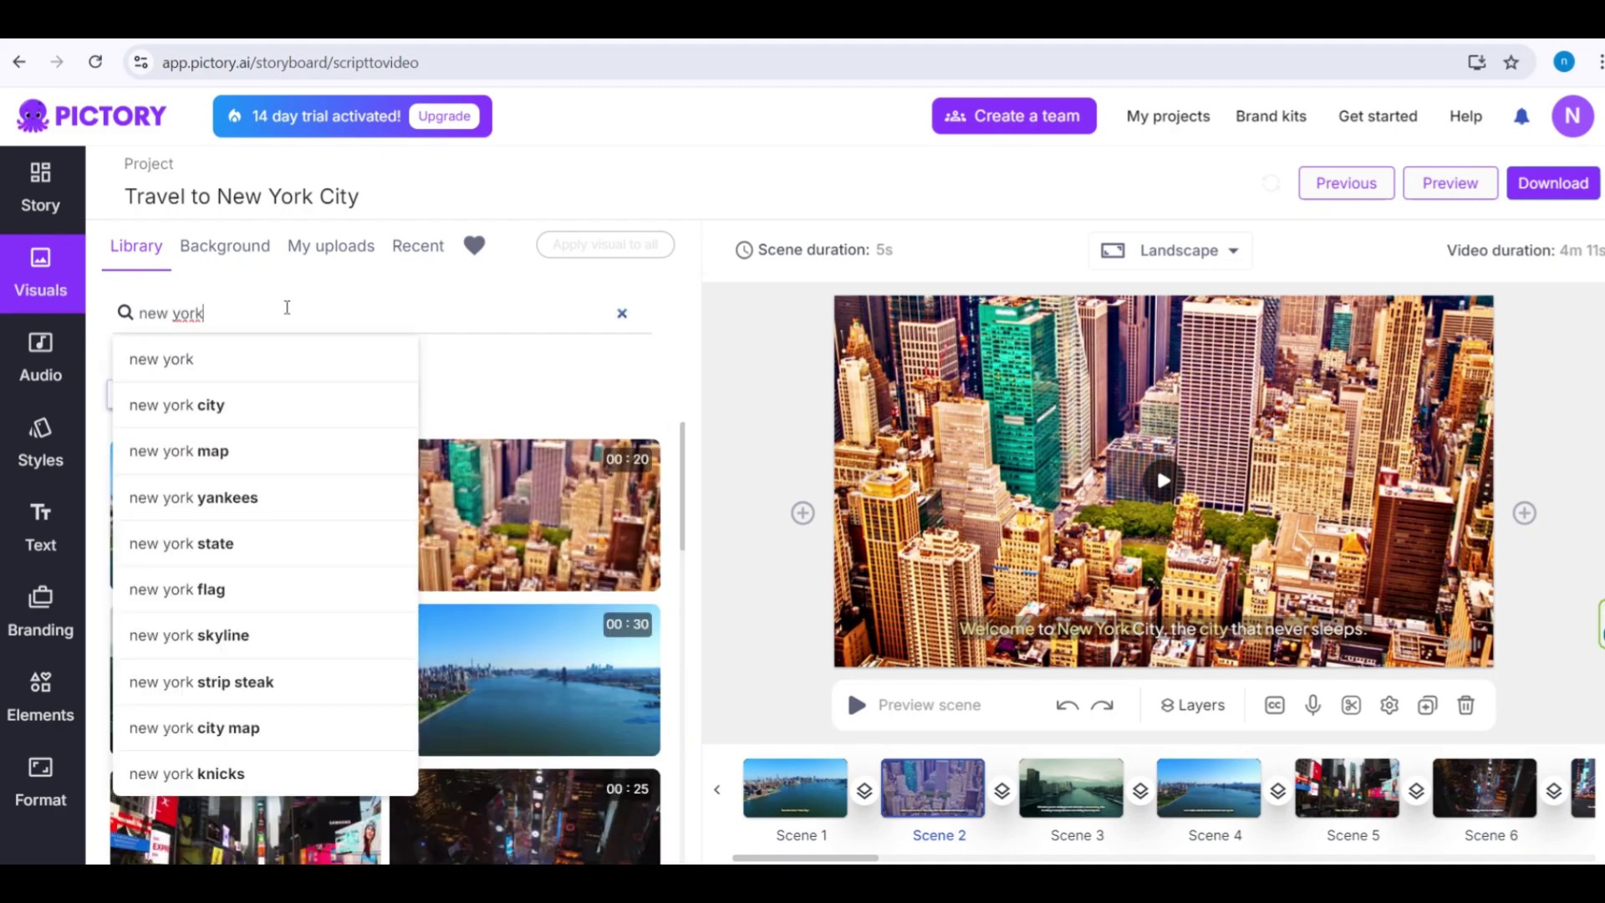
key("Return")
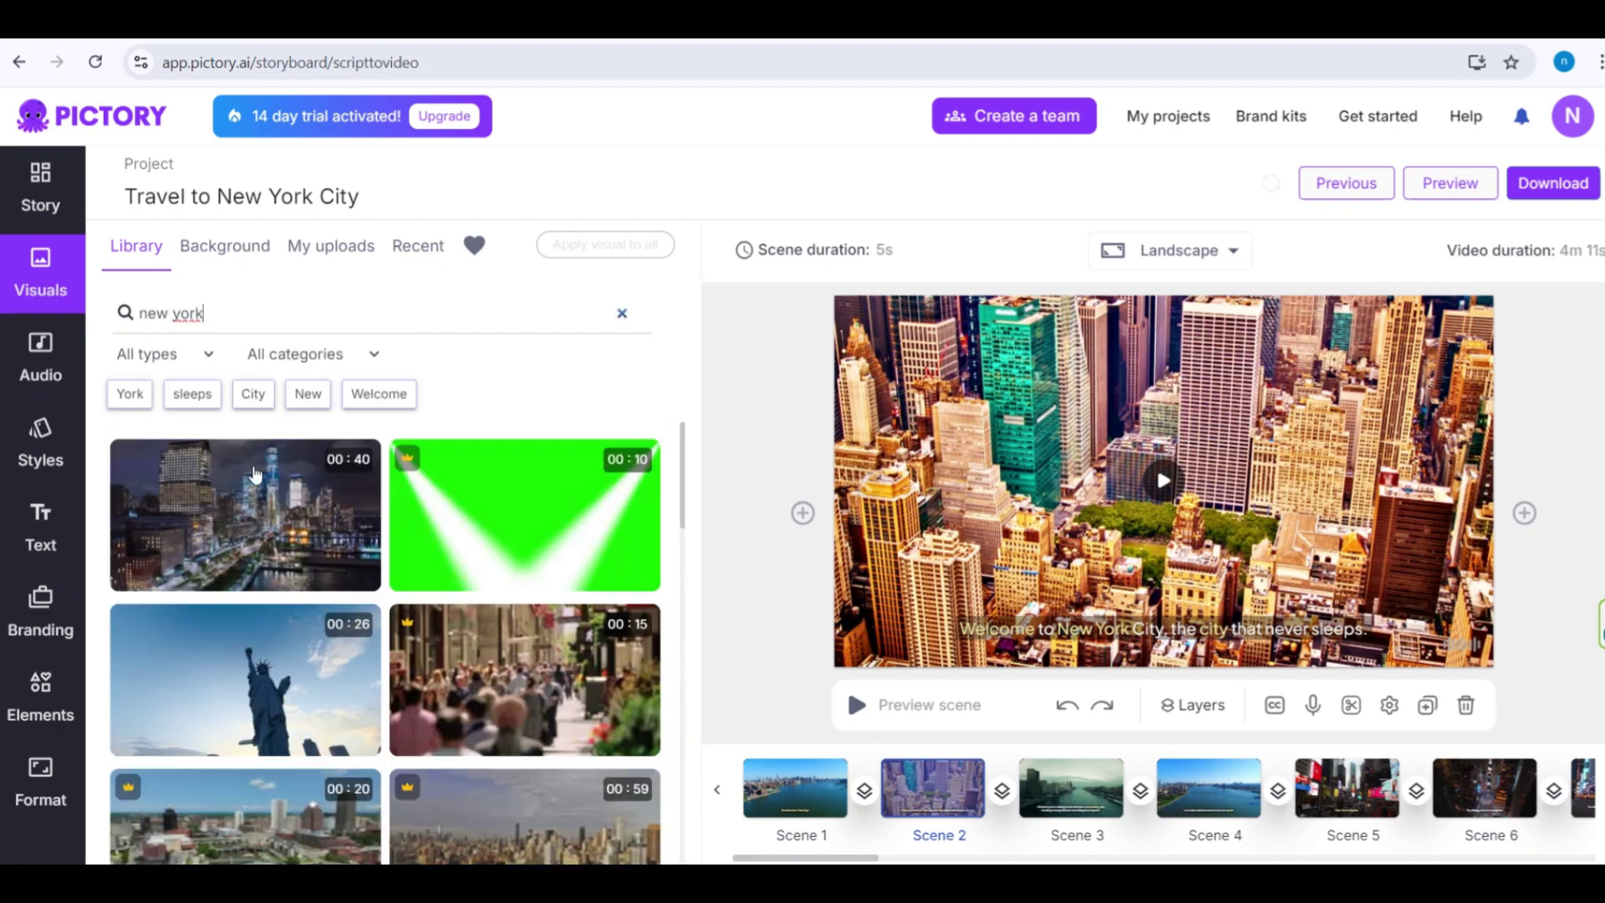
scroll(281, 734, "down", 4)
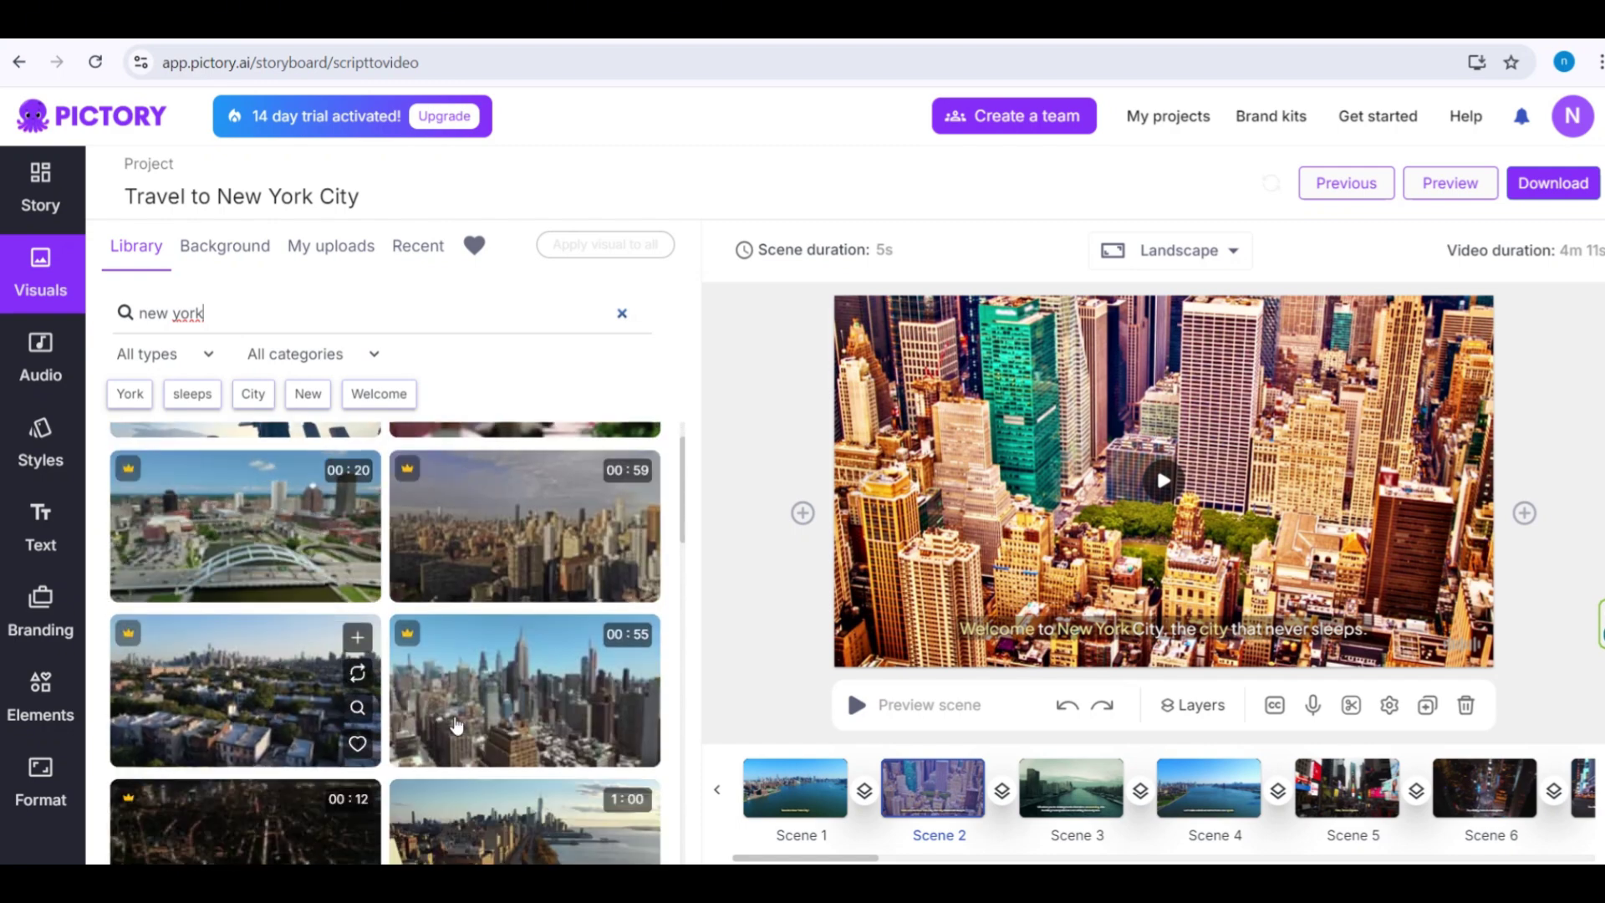
left_click(510, 723)
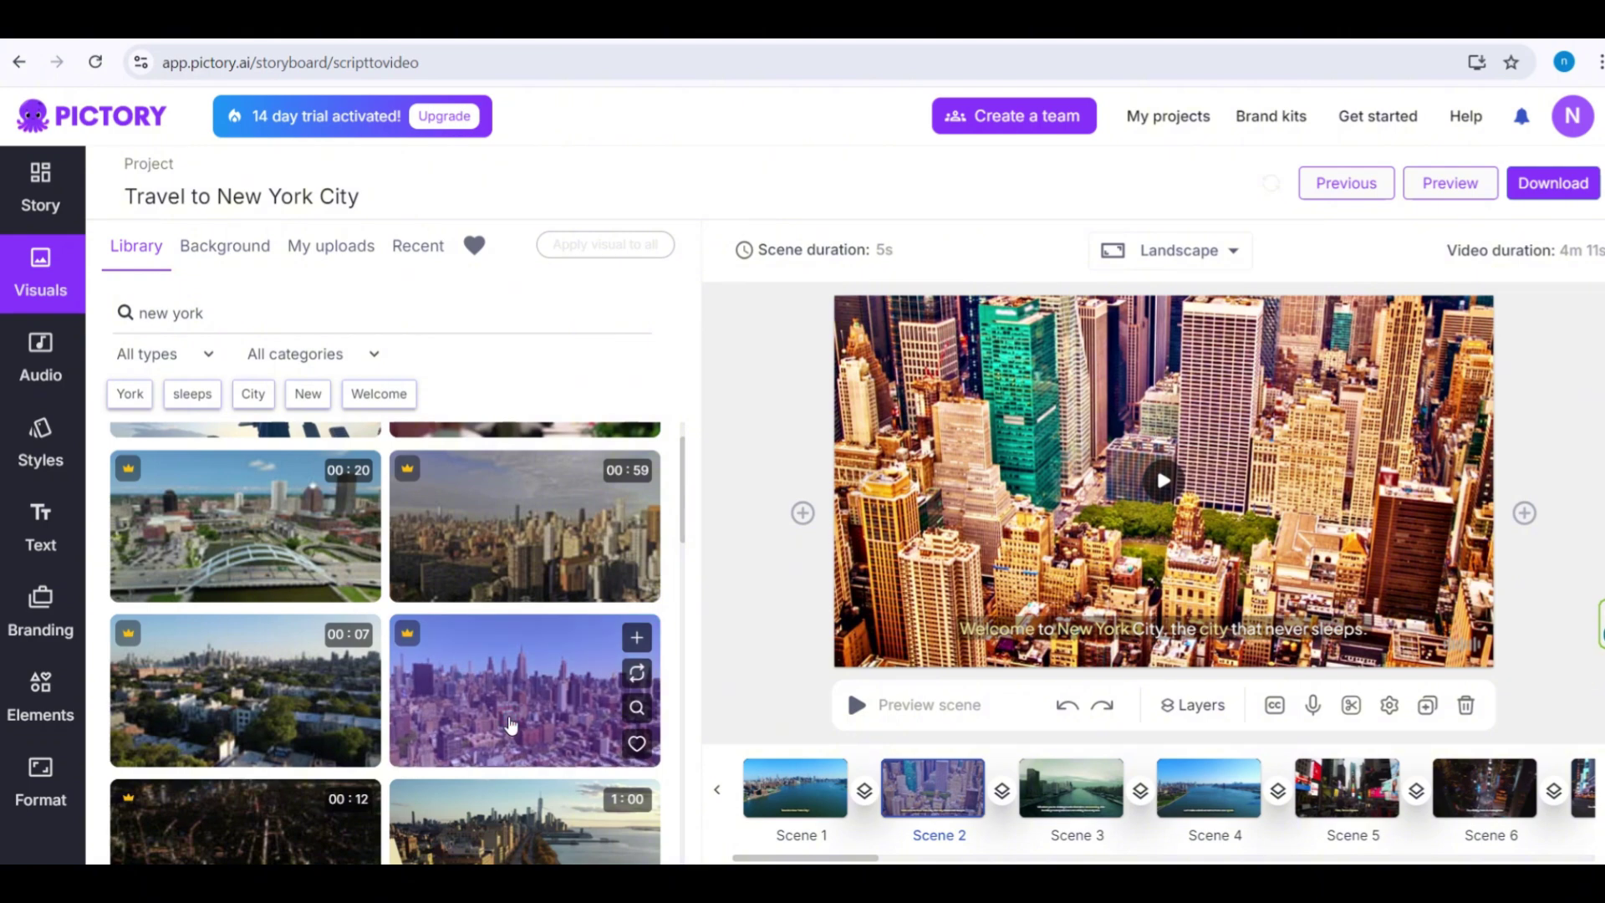
scroll(510, 723, "down", 1)
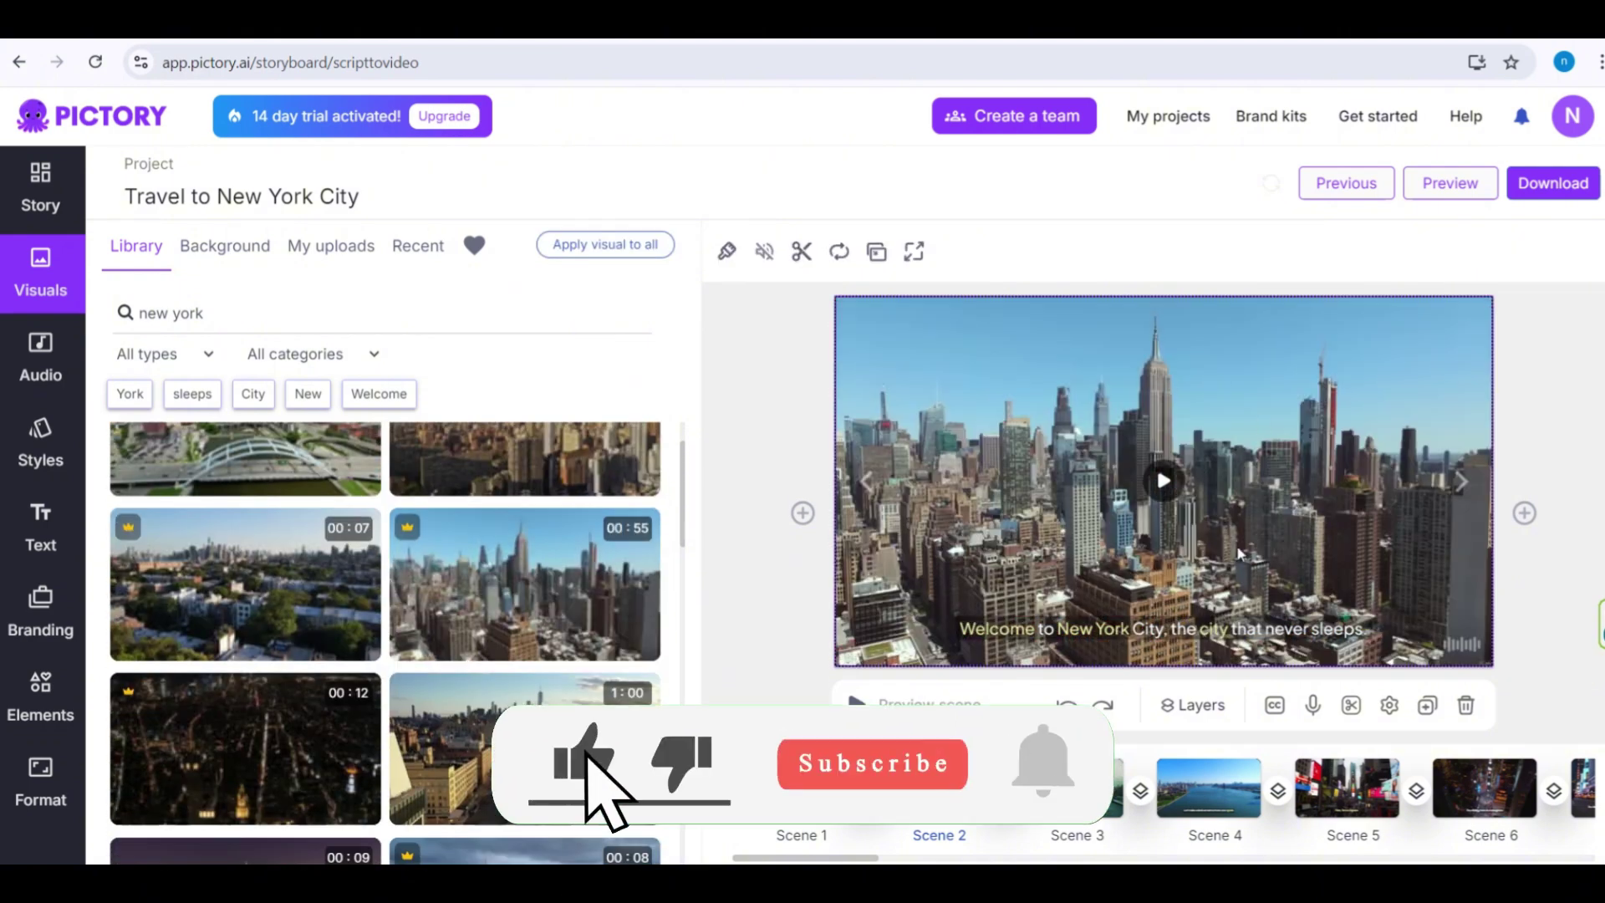
left_click(738, 608)
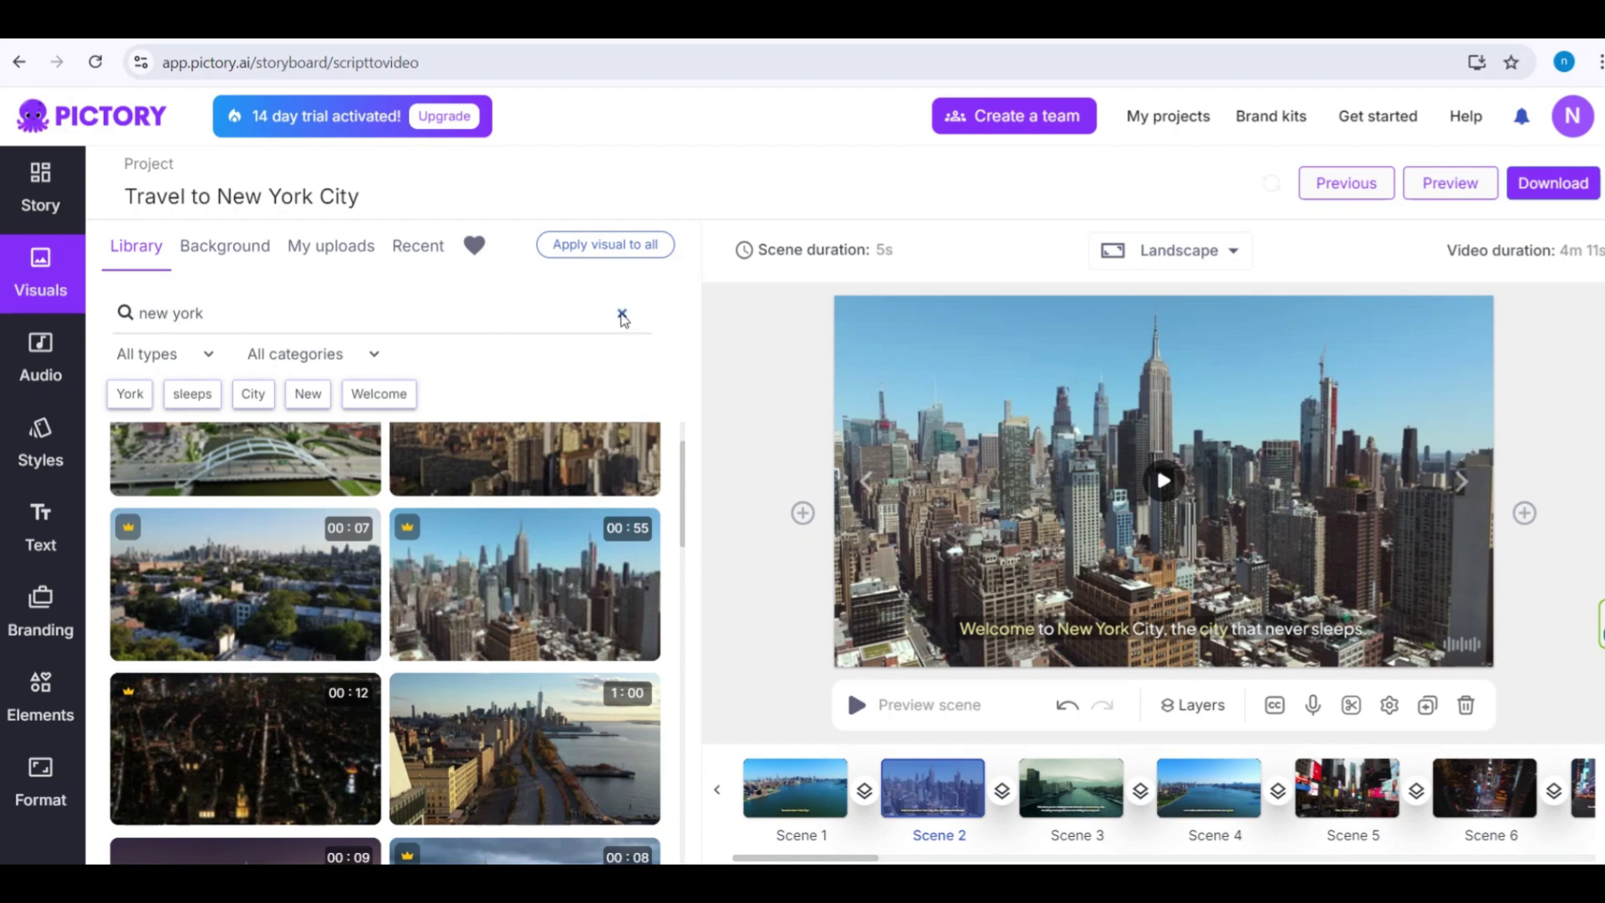
left_click(622, 316)
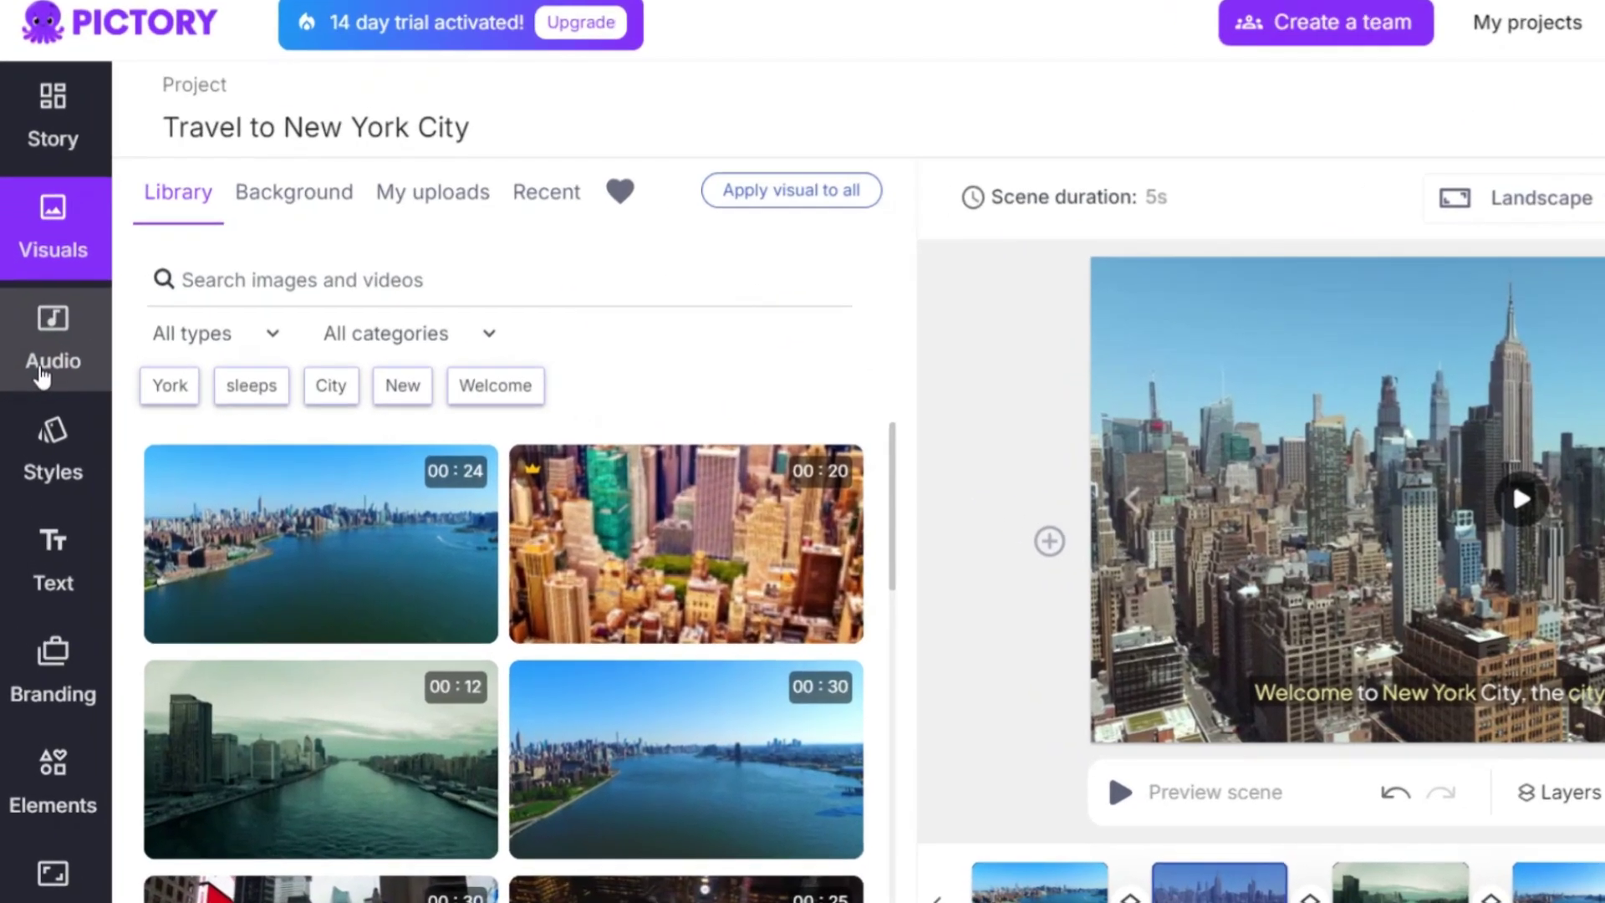
Look through the background music tracks and the available mood filter options
left_click(33, 376)
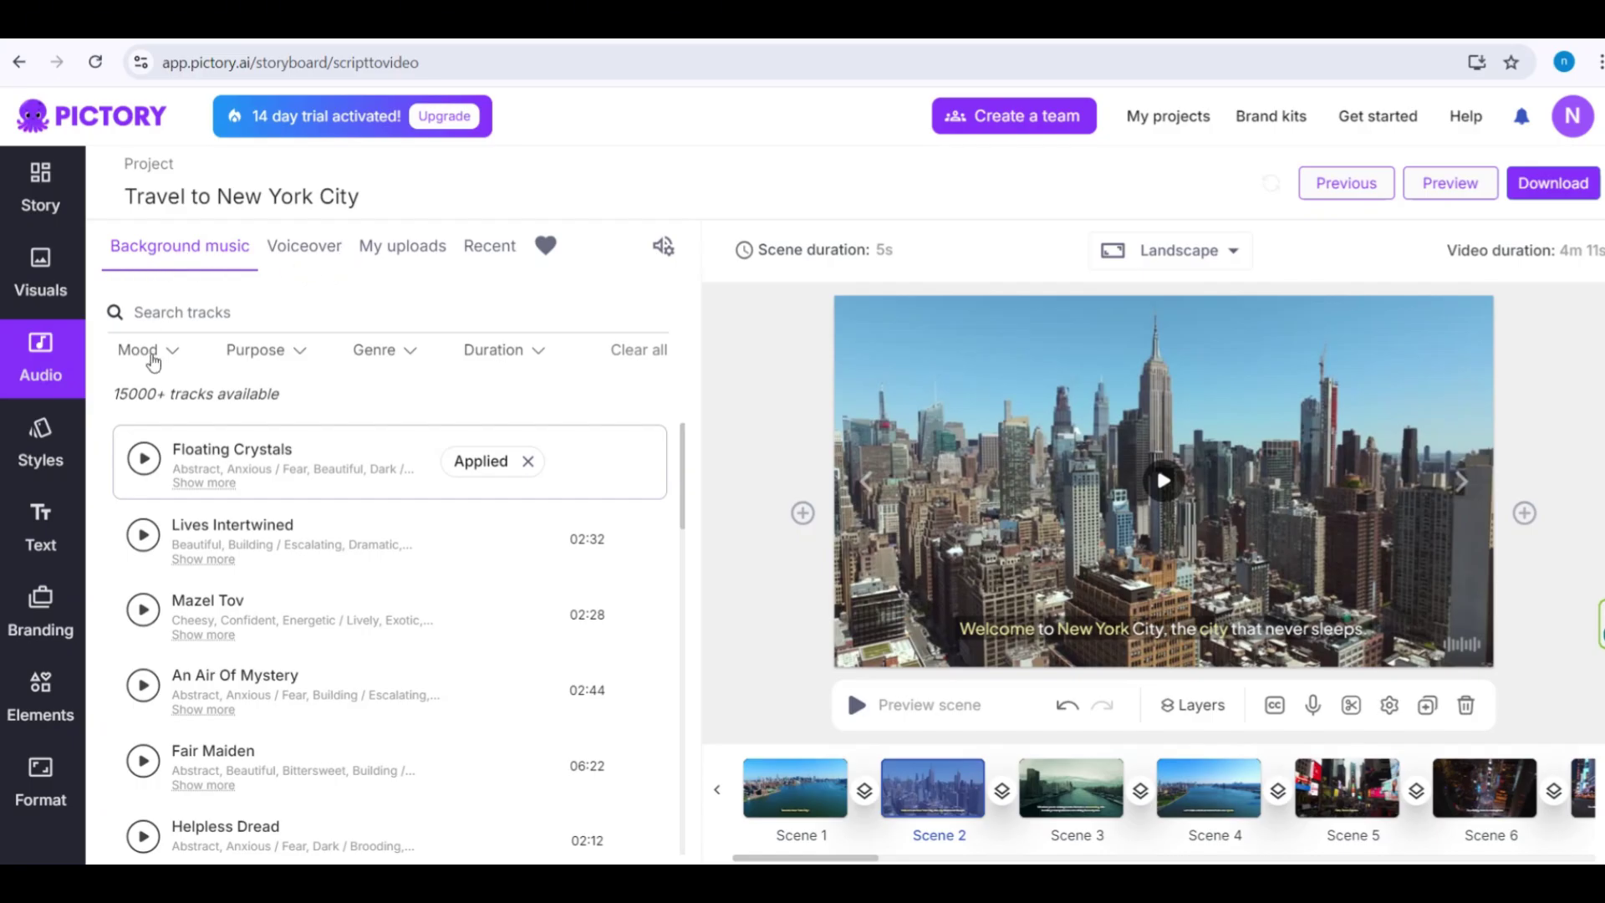
left_click(173, 355)
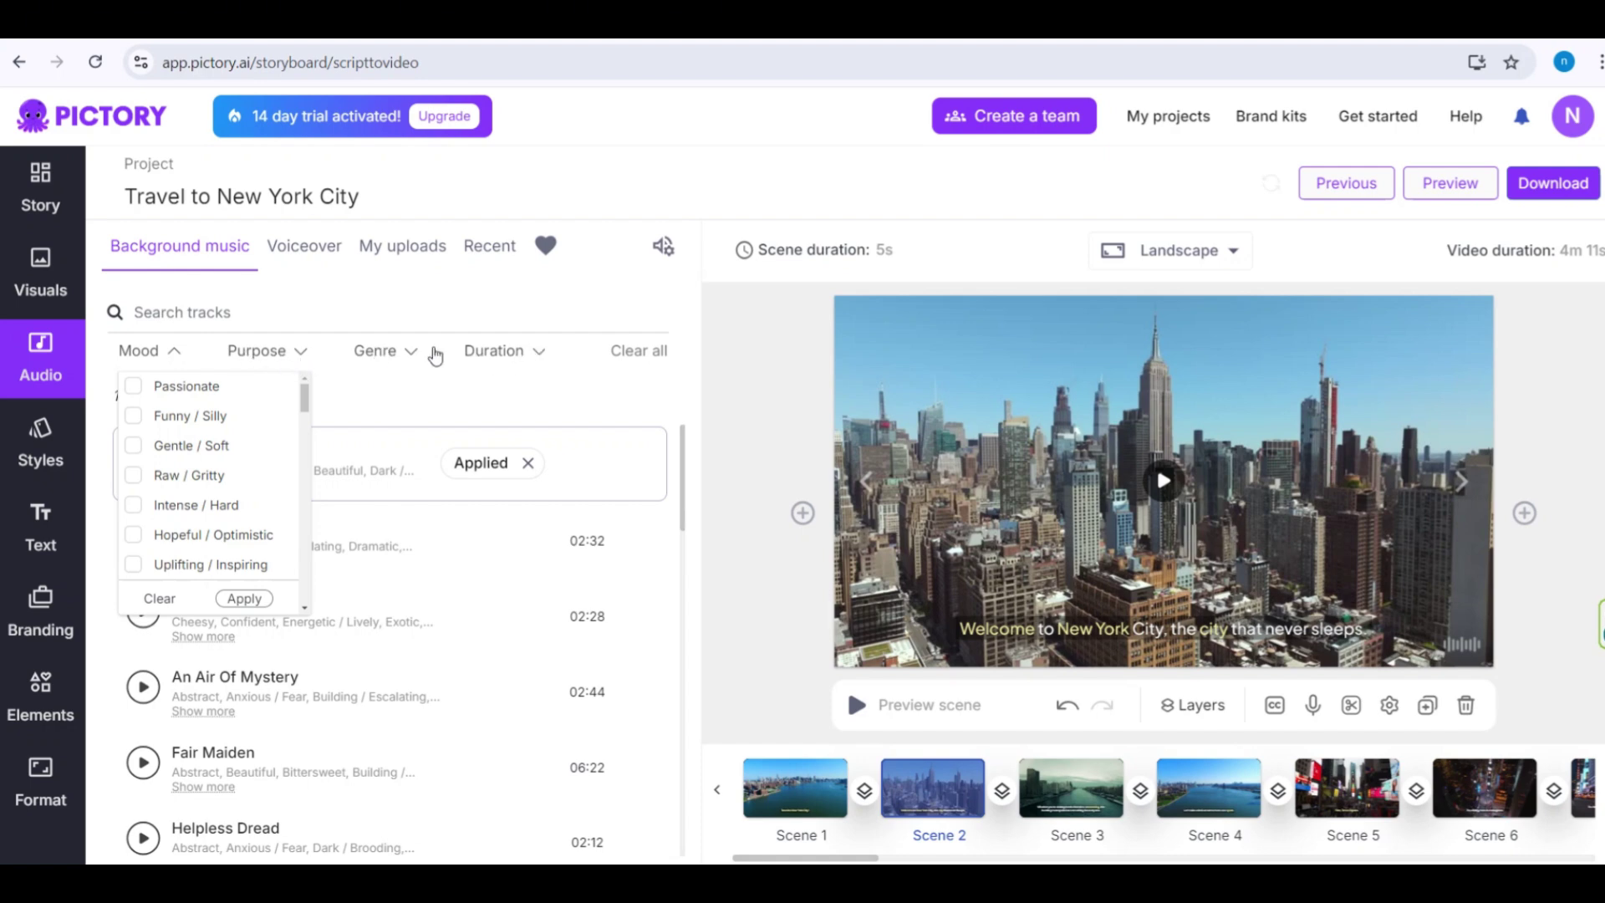
left_click(208, 311)
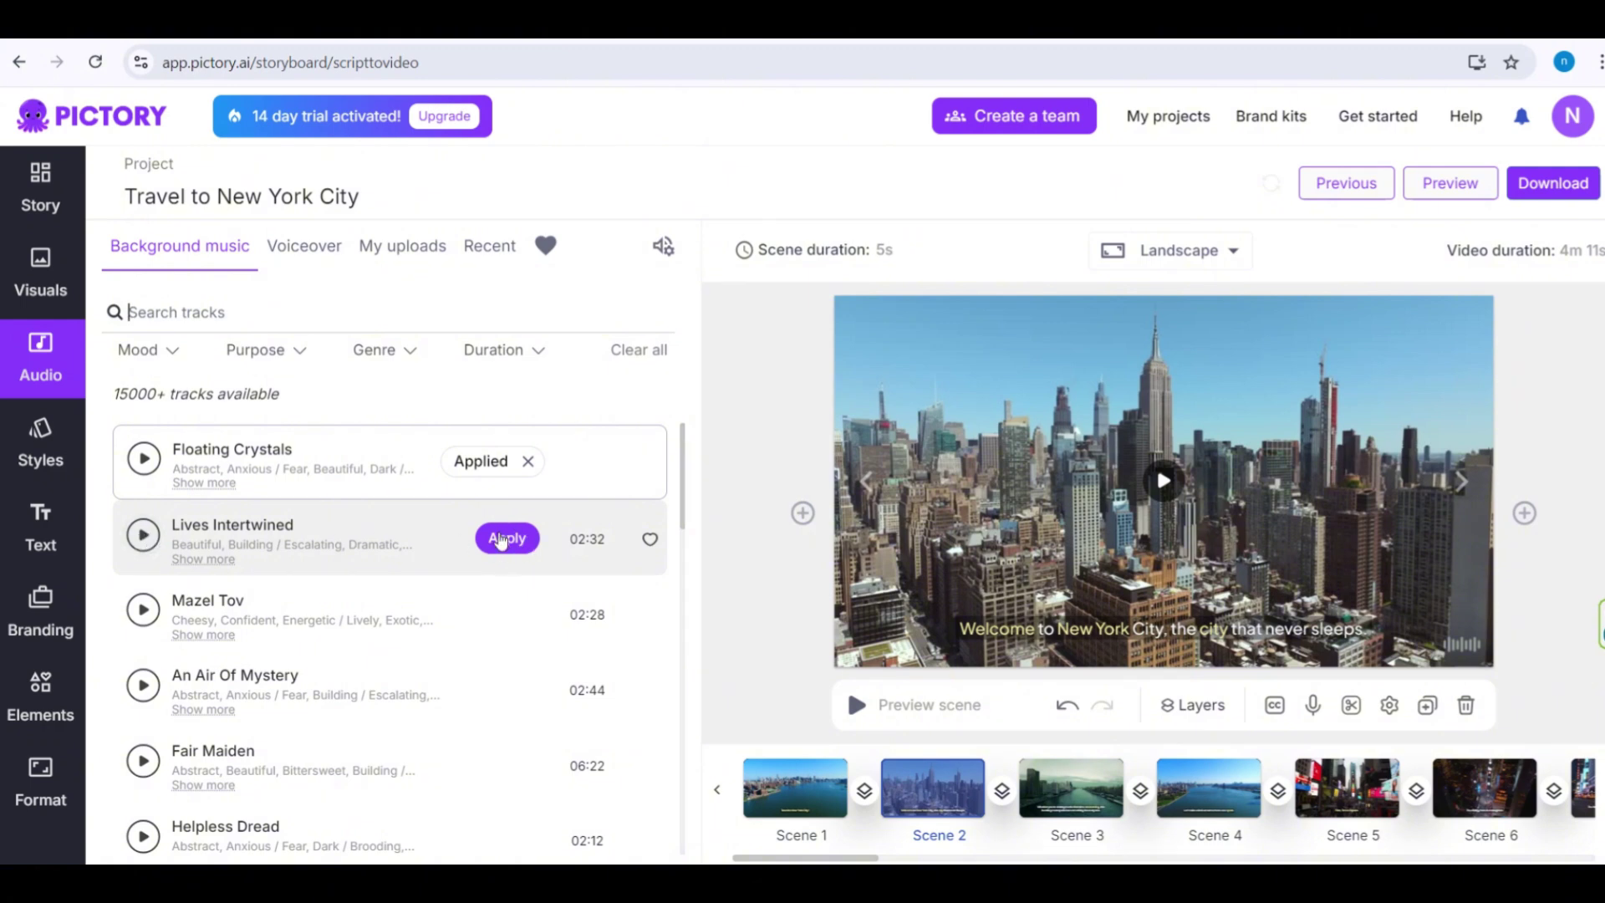
Examine the voiceover language choices and collapse the premium and standard voice lists
left_click(284, 256)
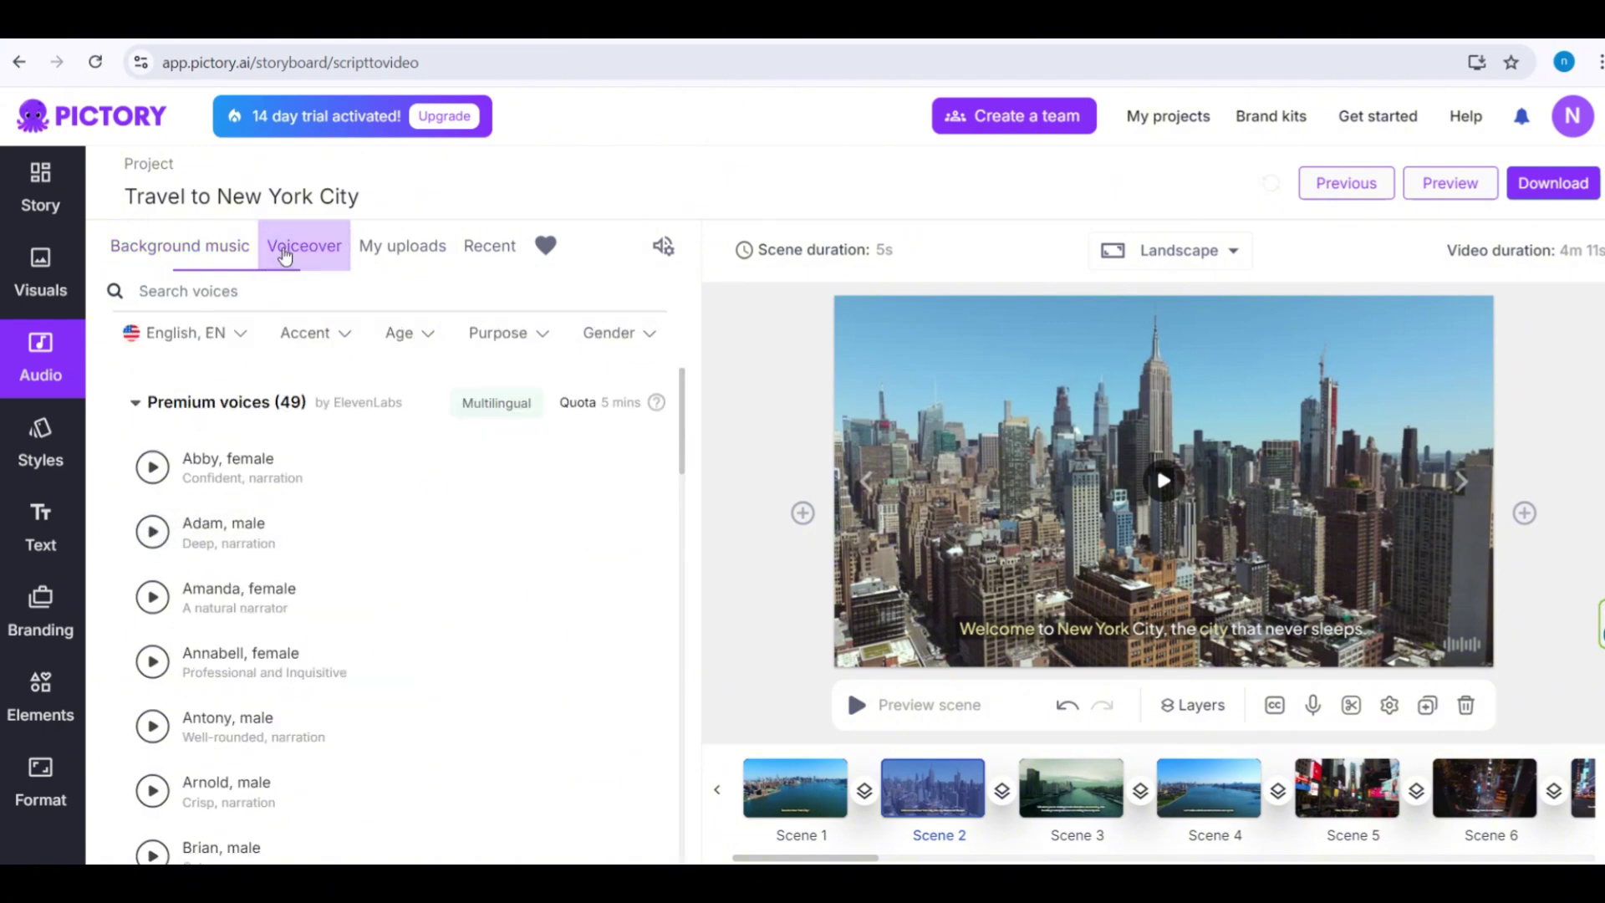
left_click(165, 343)
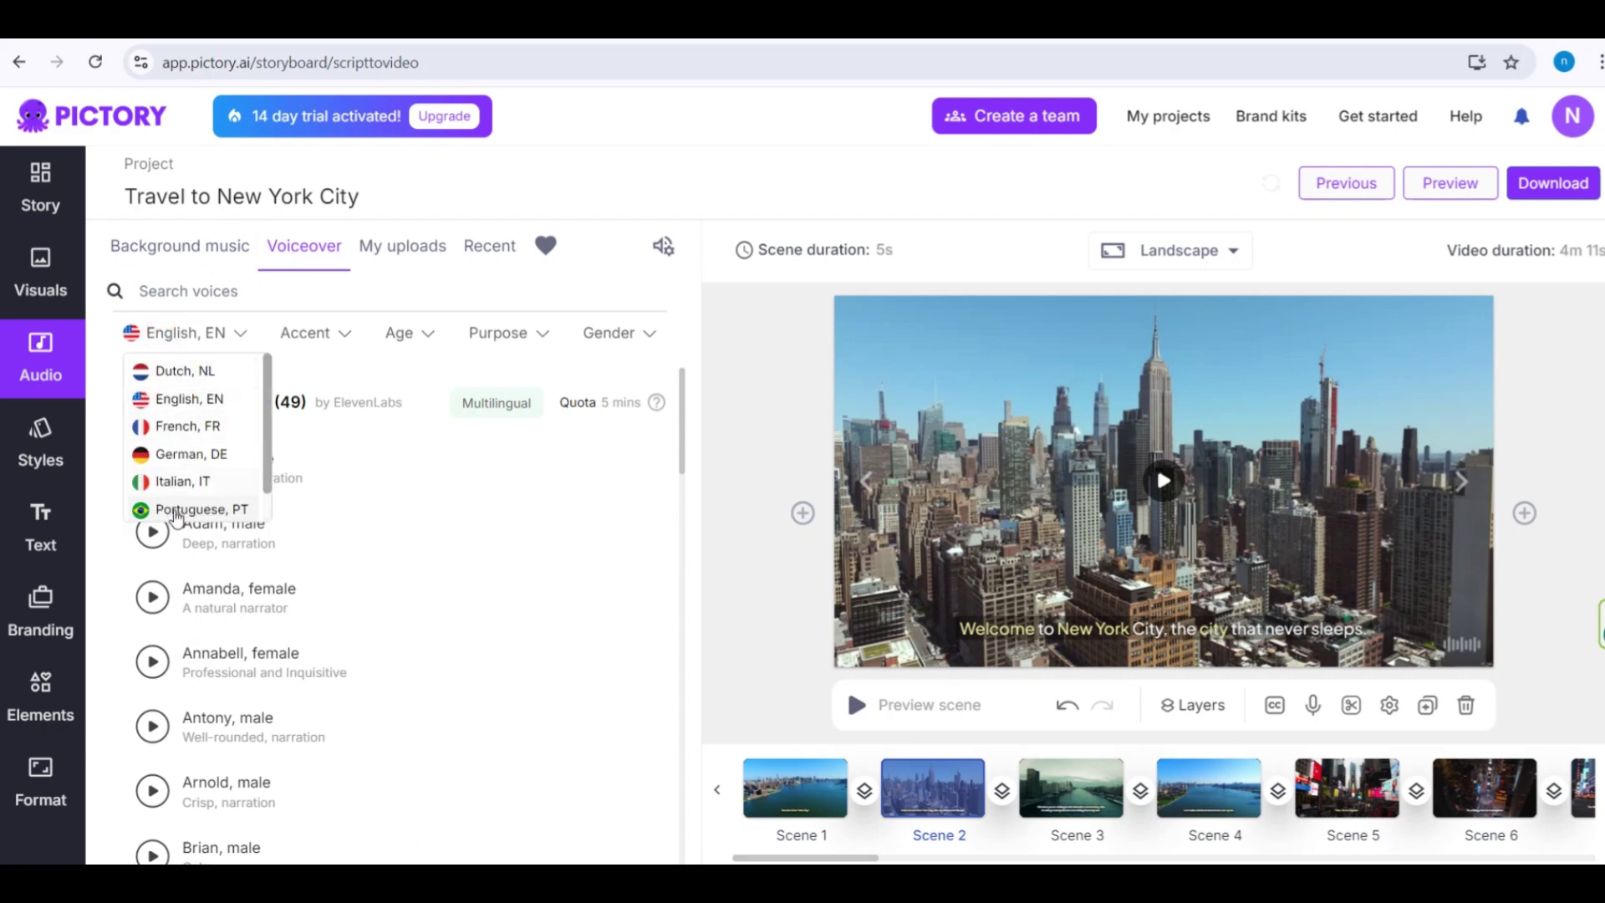
scroll(176, 502, "down", 1)
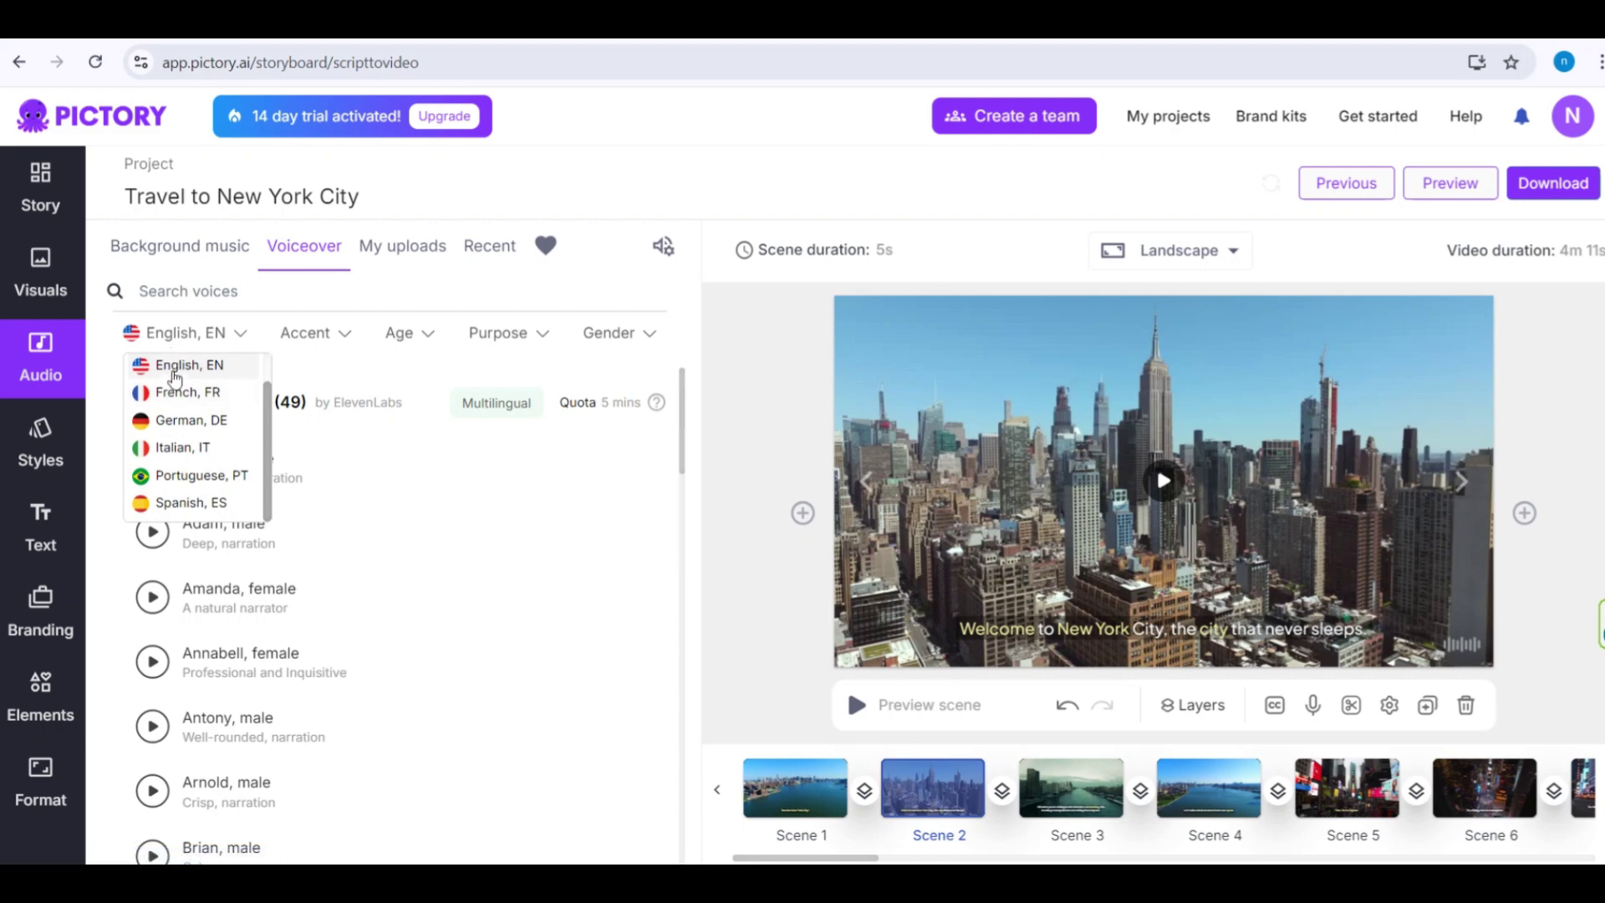
scroll(177, 372, "up", 1)
left_click(103, 333)
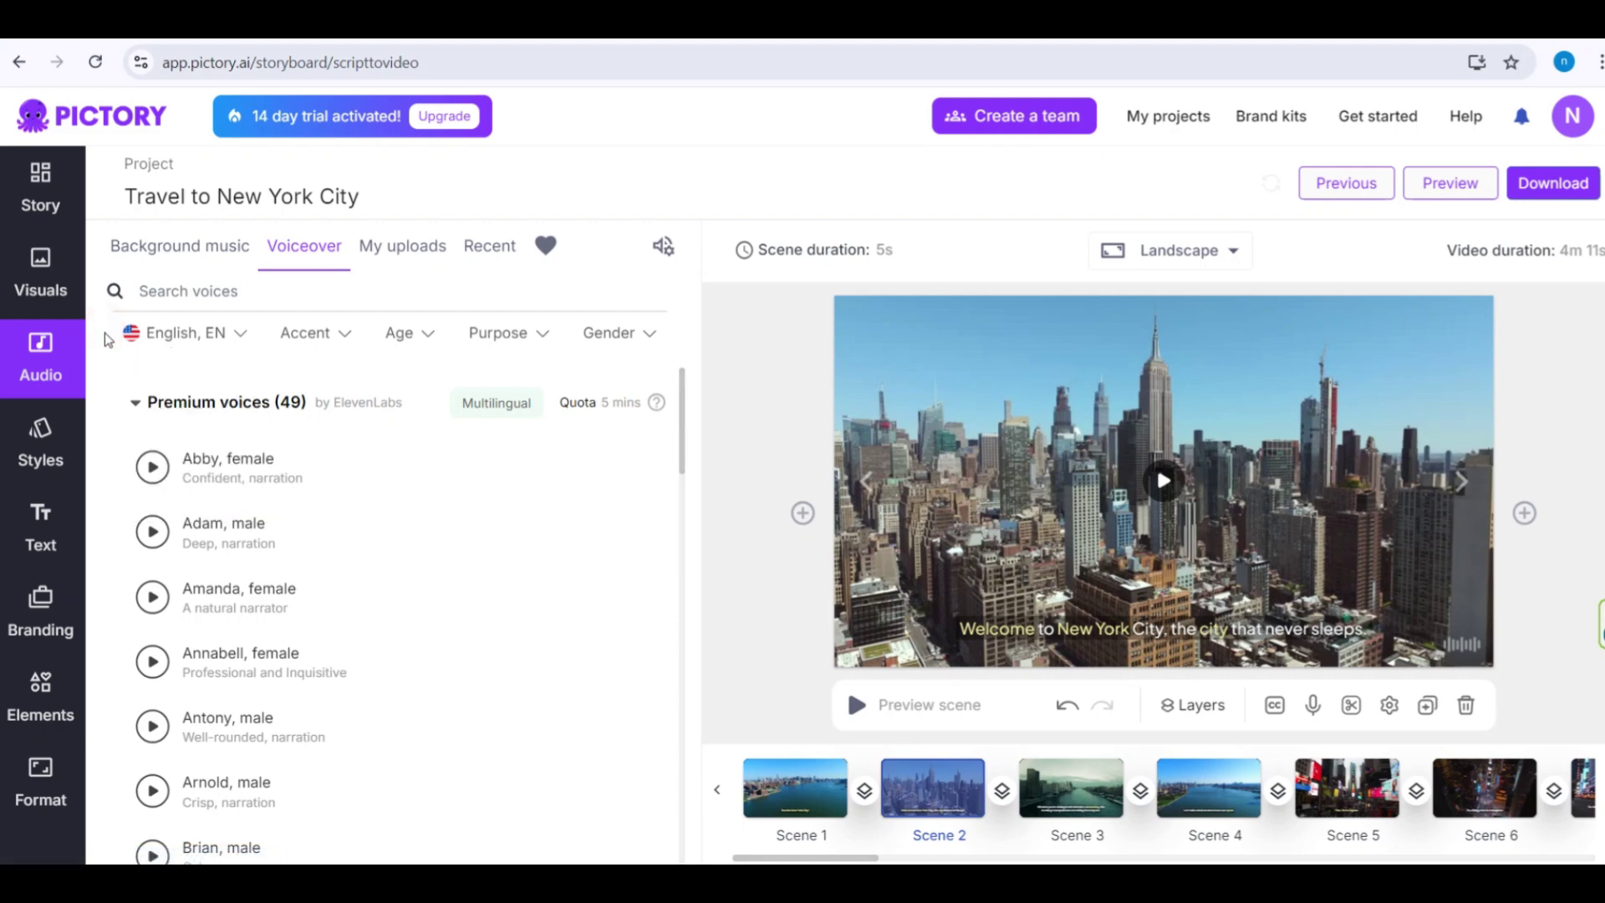
left_click(134, 405)
left_click(134, 460)
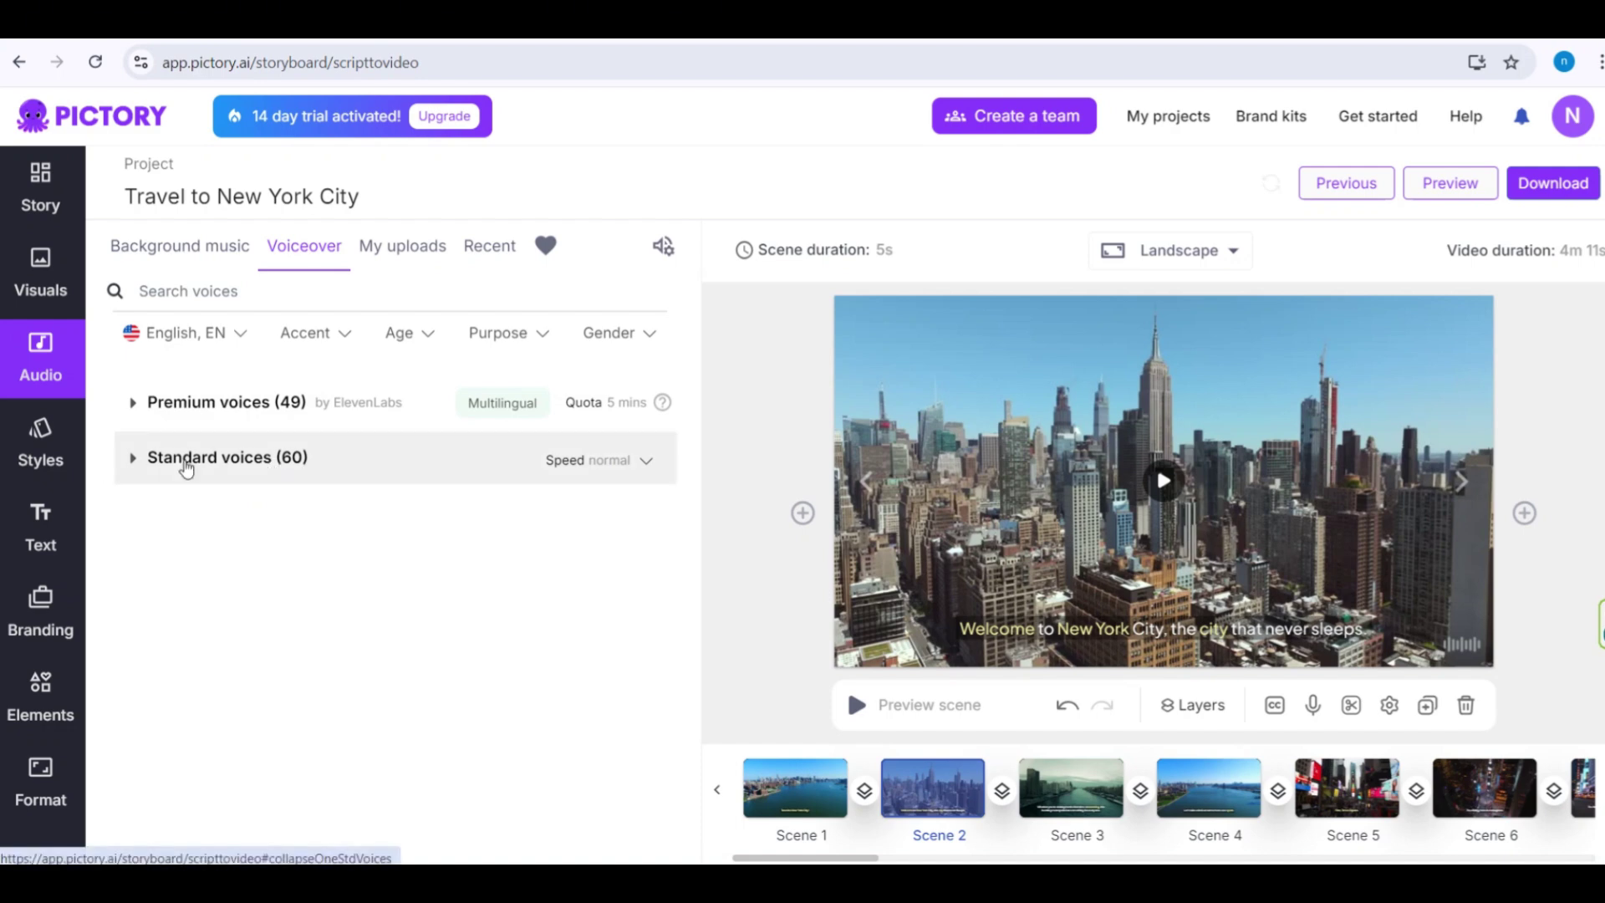
Lower the background music volume to 46% in the audio volume settings
left_click(664, 249)
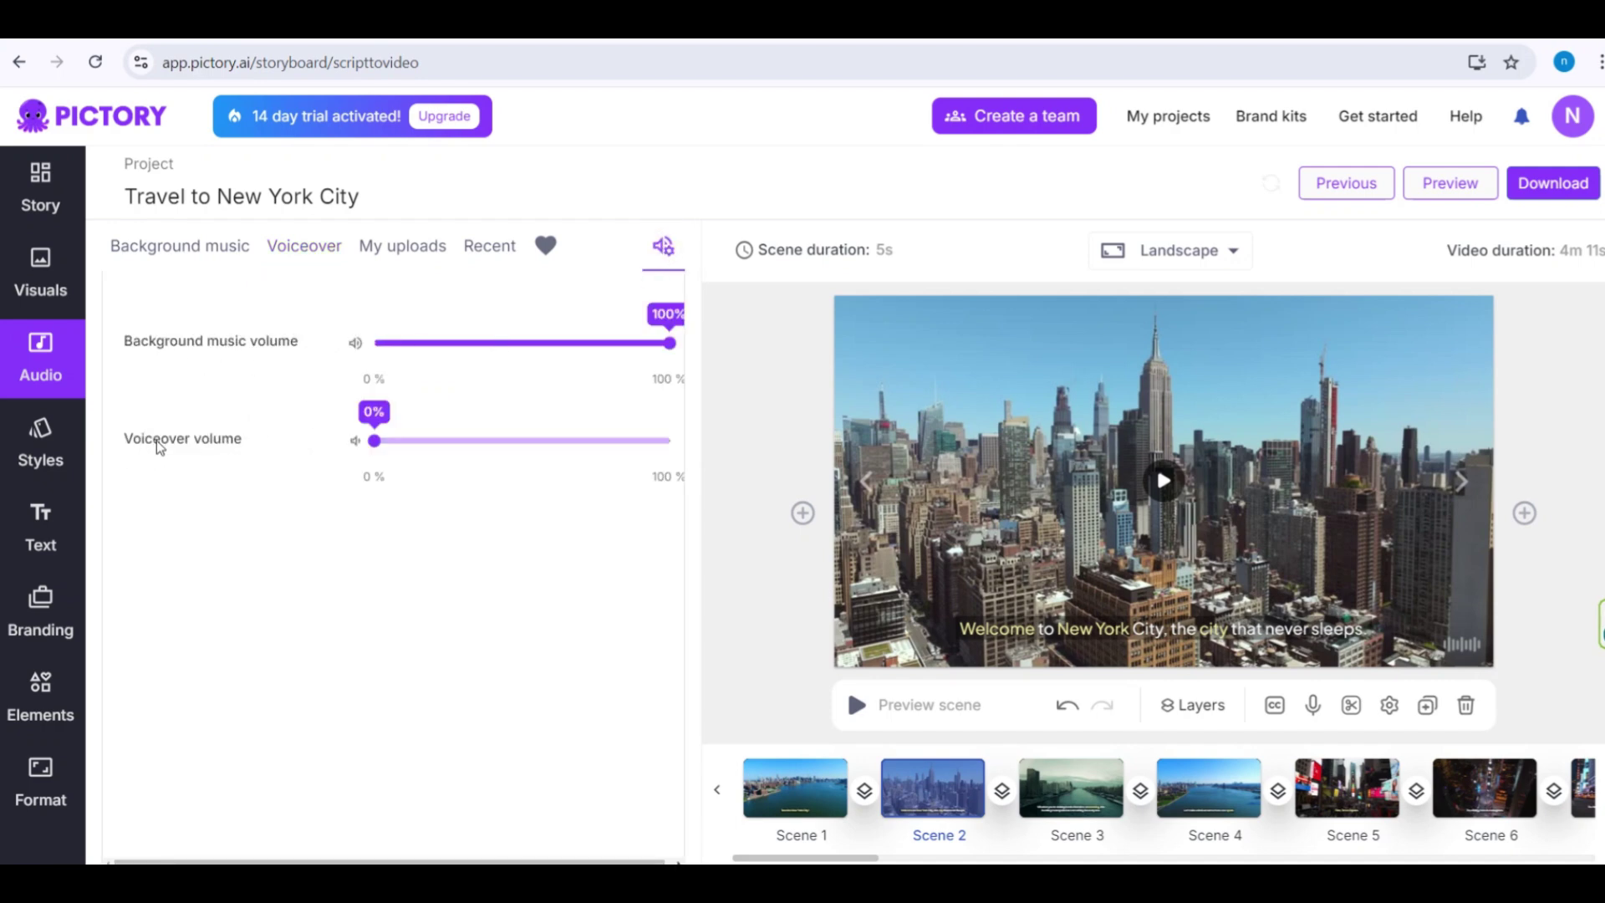
left_click(661, 343)
left_click_drag(553, 349, 512, 350)
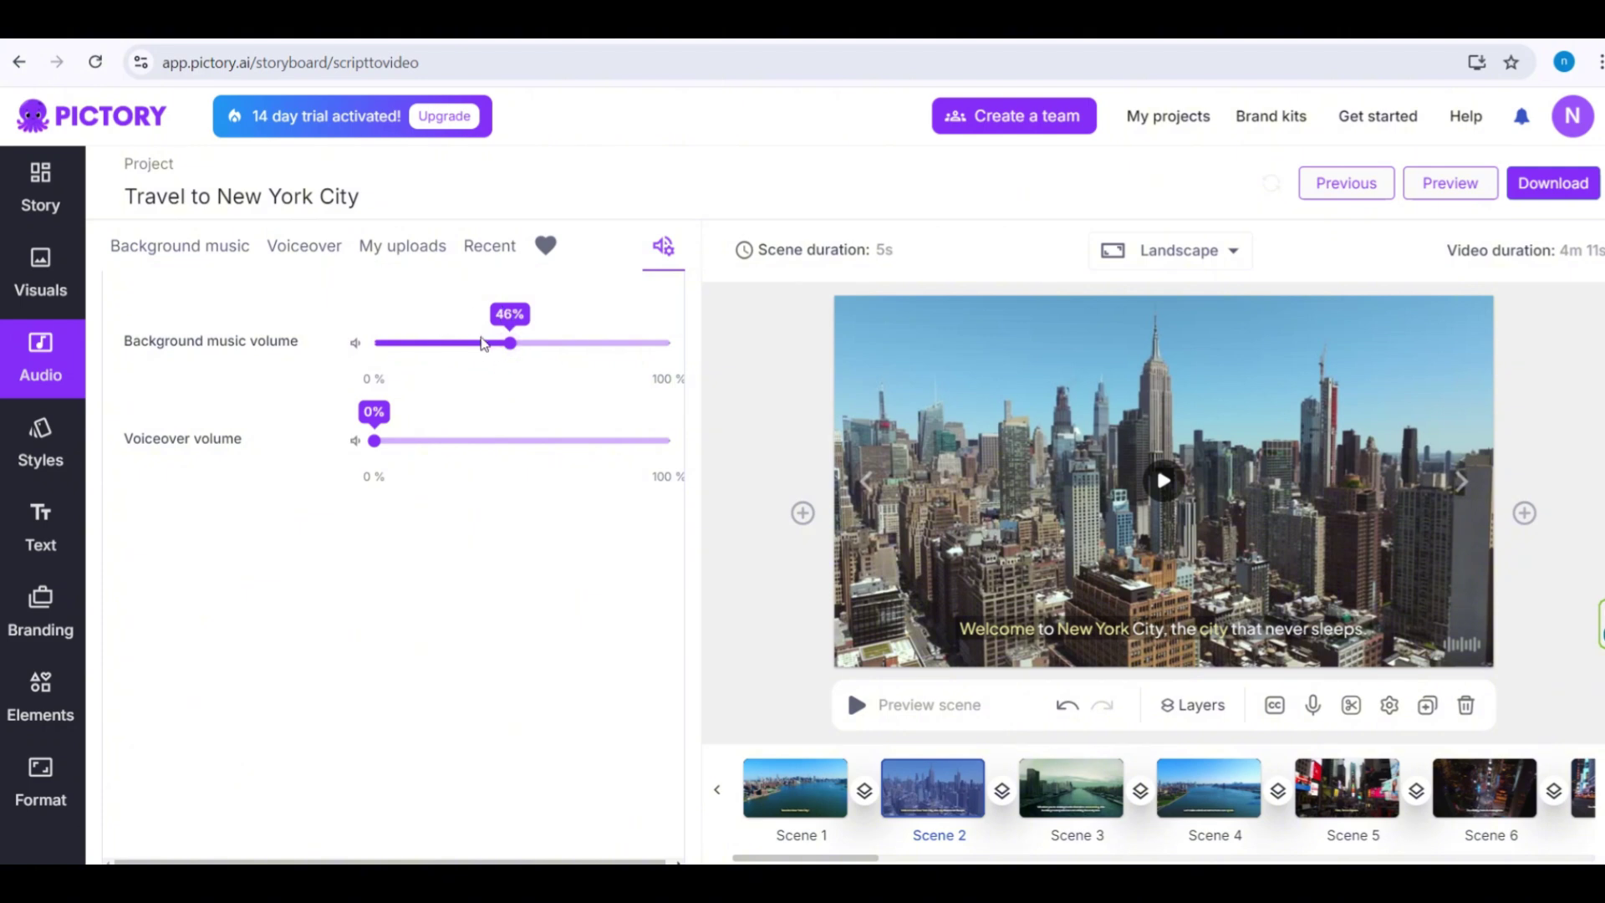
Listen to the standard female voice Adeline and apply it as the video's voiceover
left_click(295, 251)
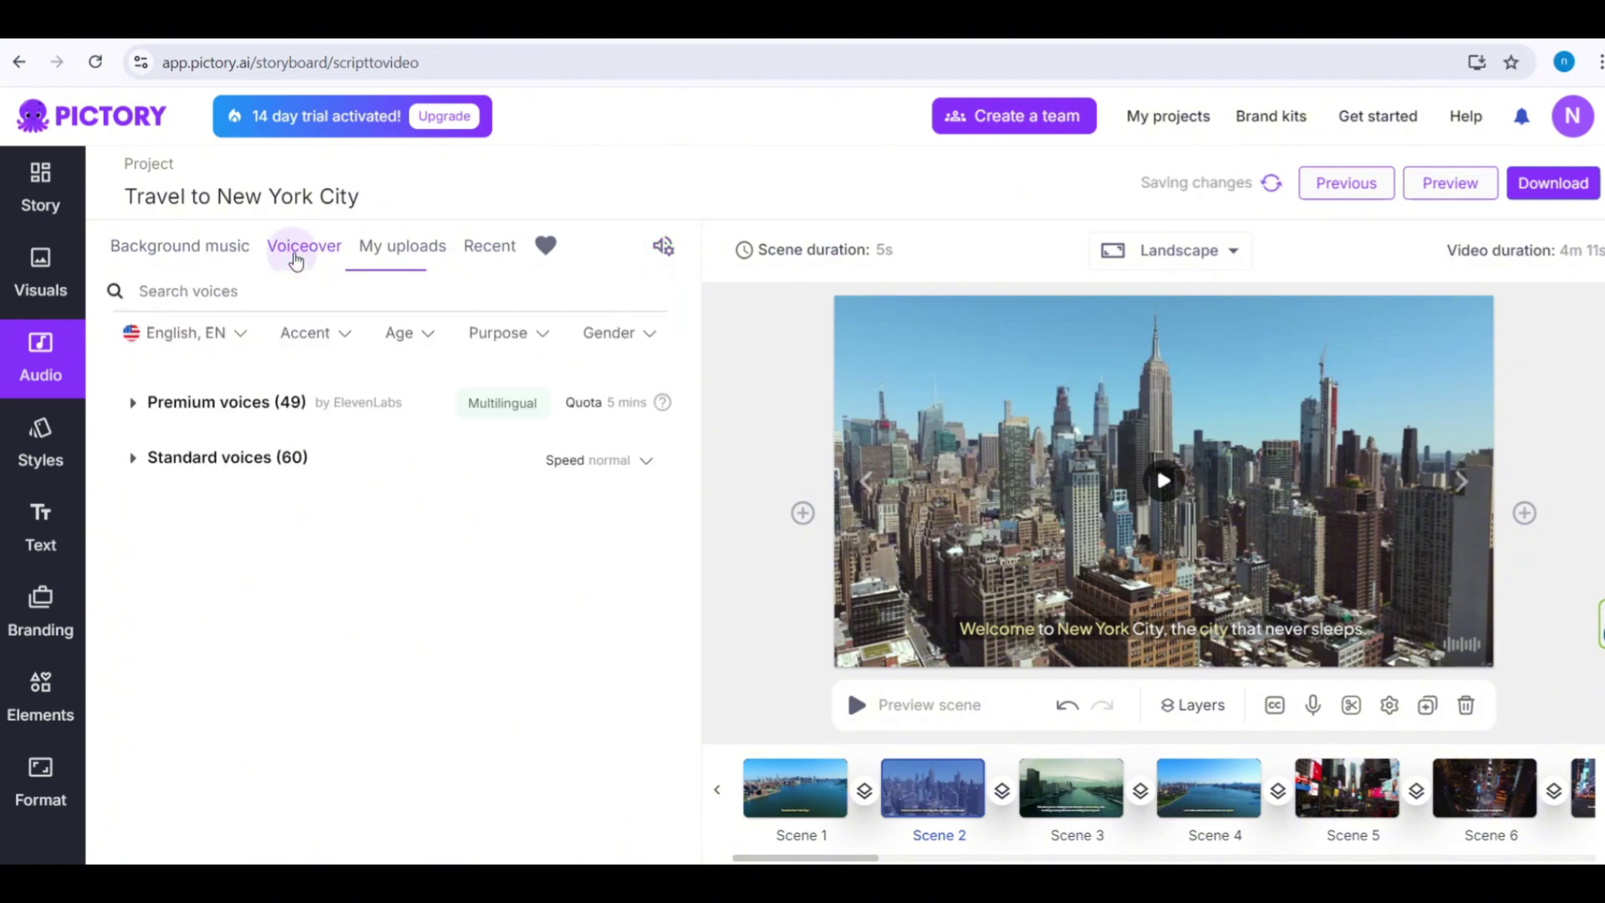
left_click(138, 462)
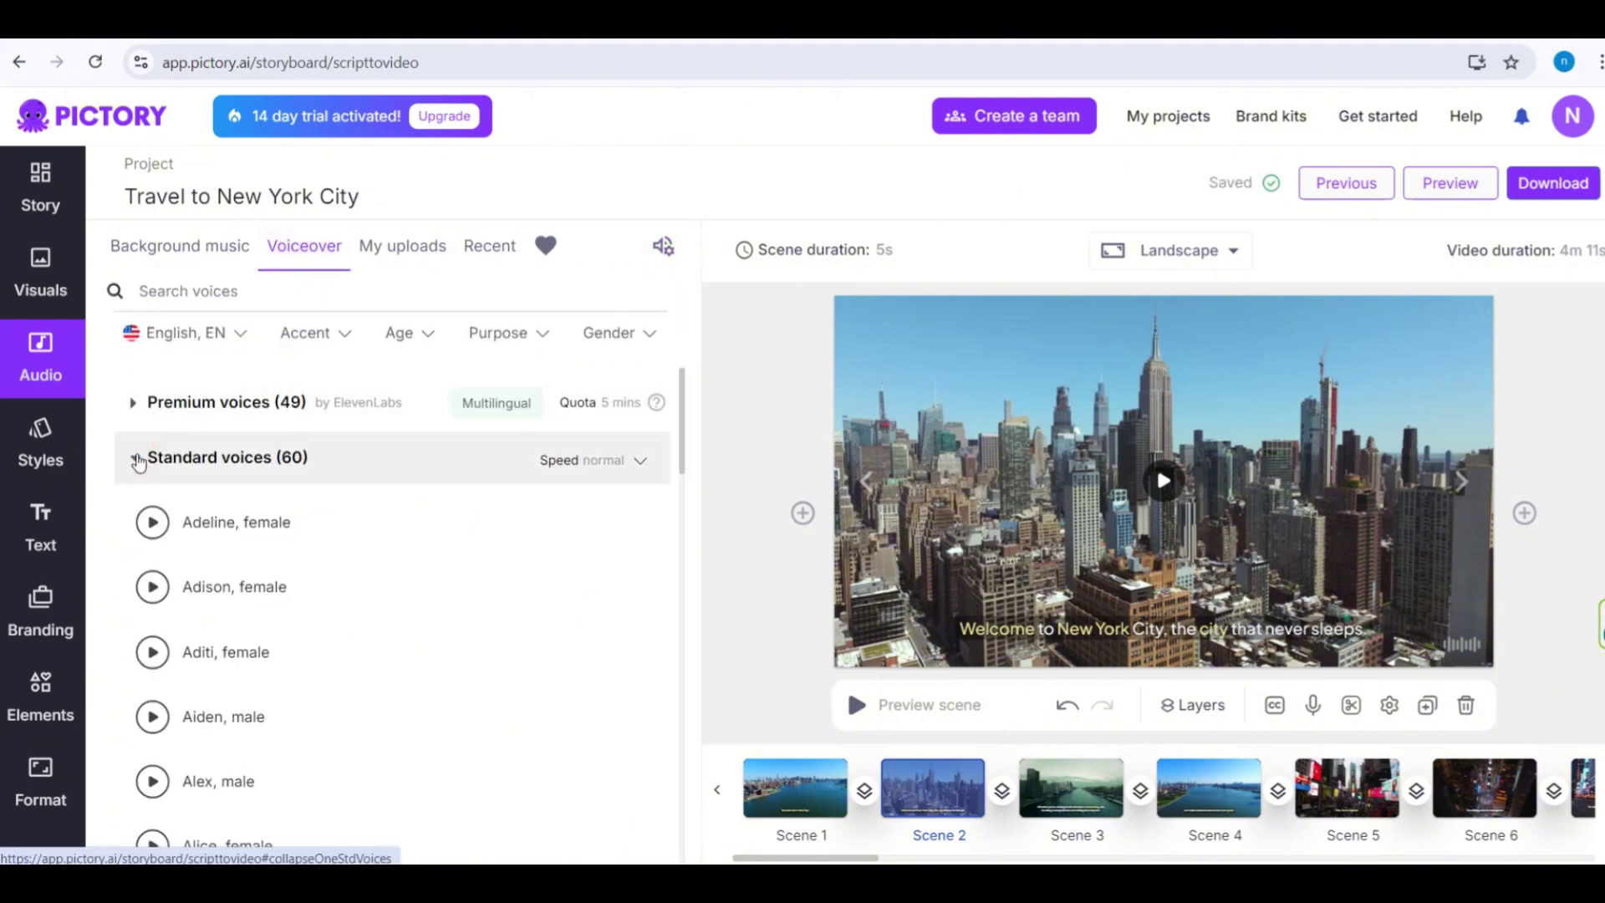
left_click(152, 525)
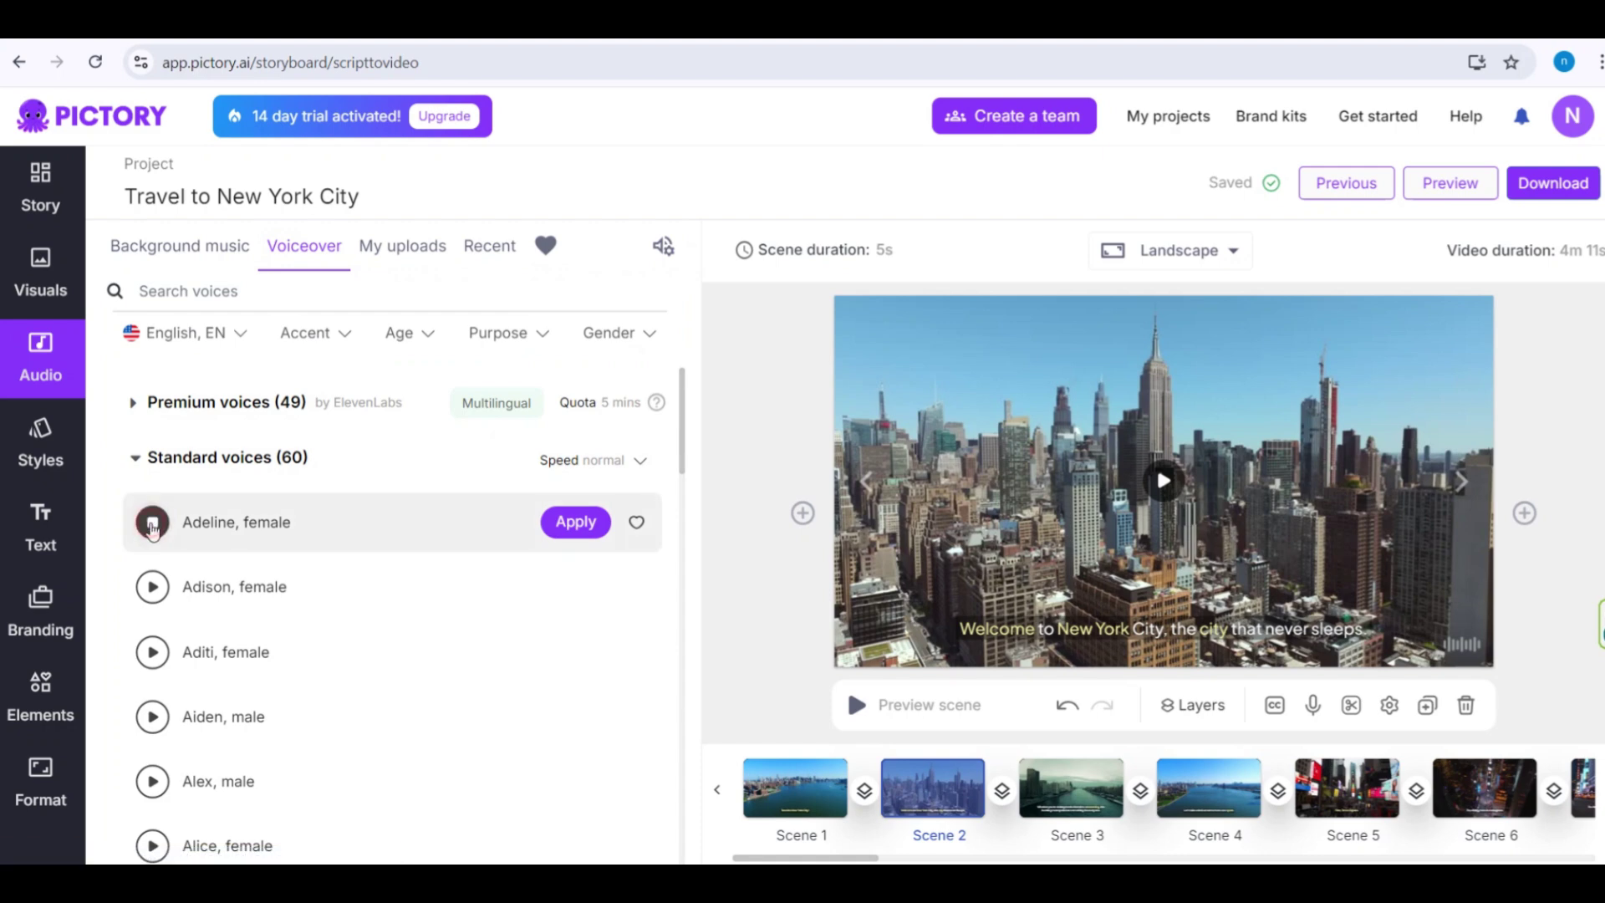
left_click(152, 525)
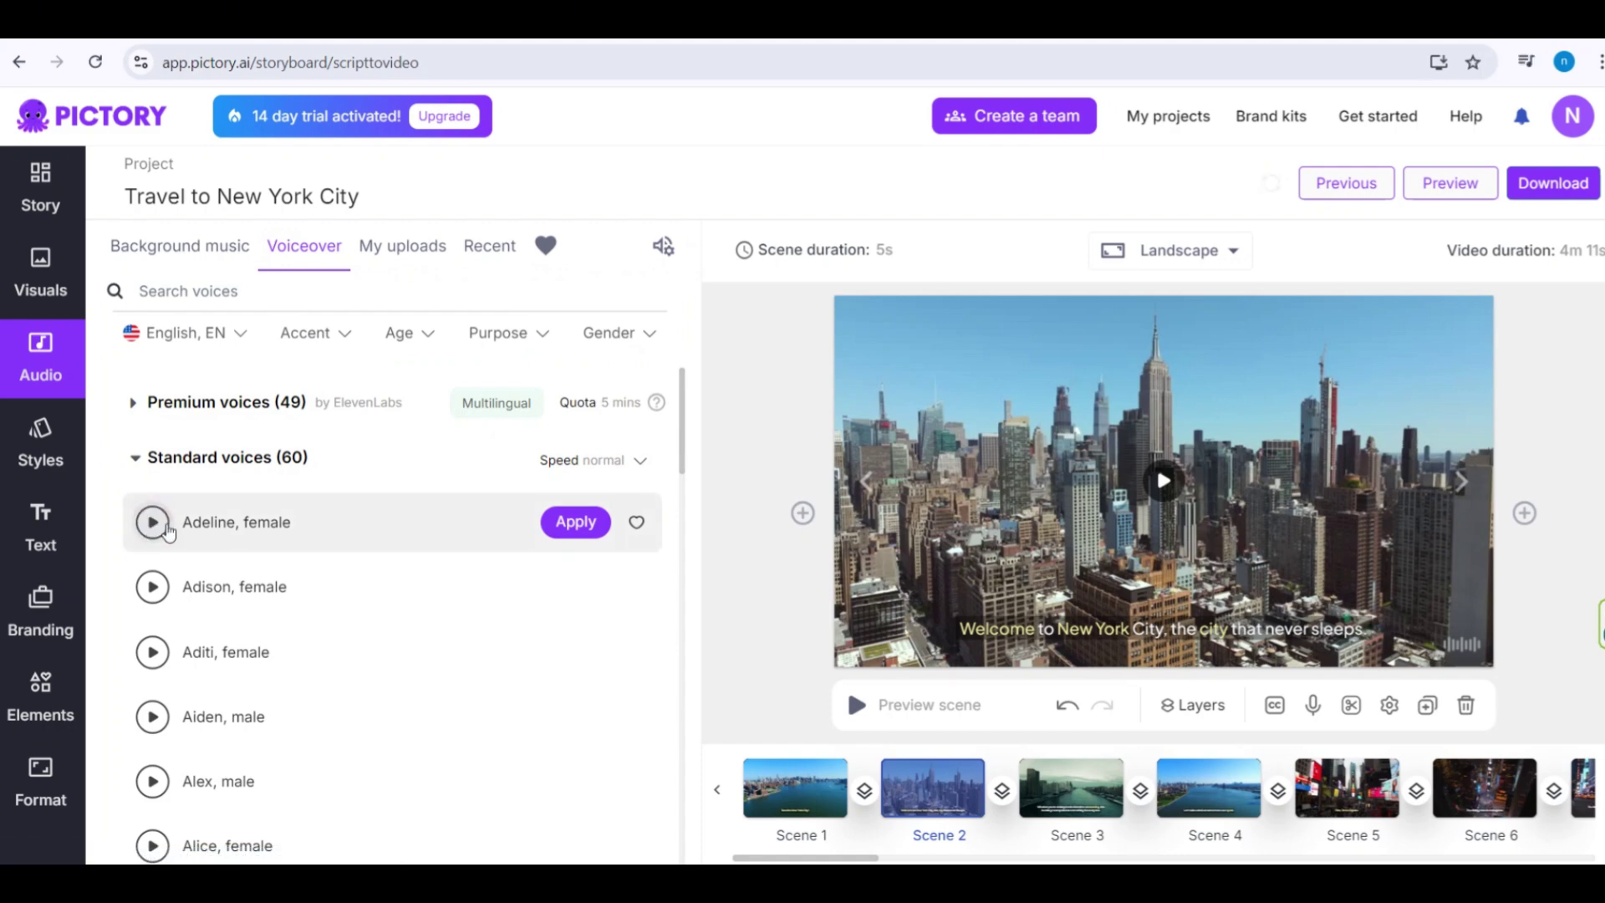
left_click(575, 523)
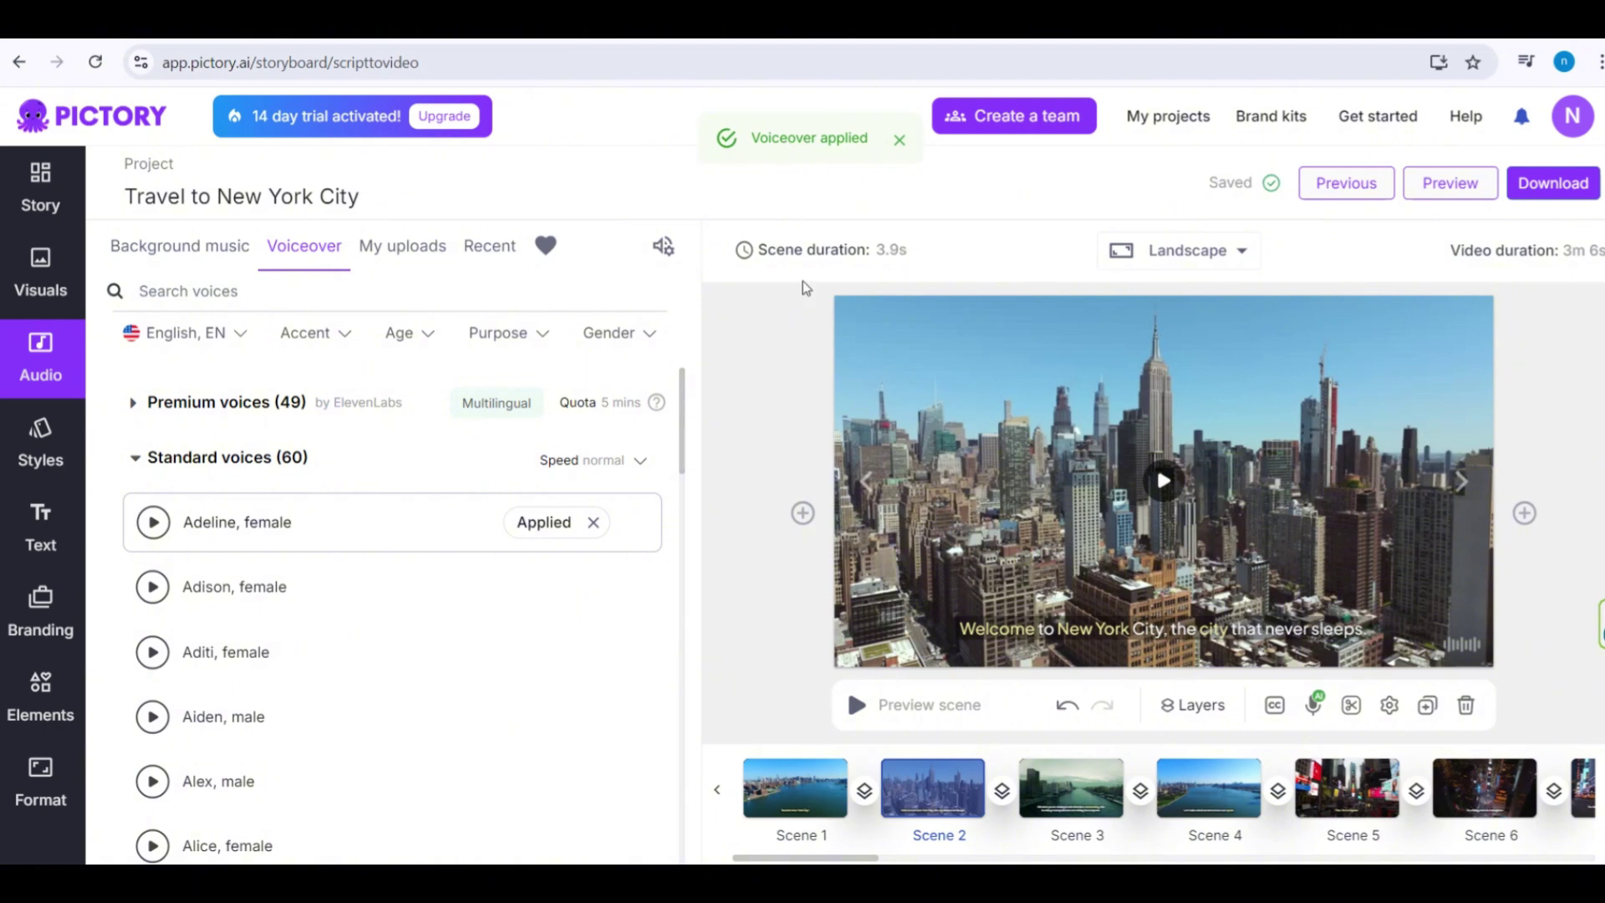
Play the video preview up to the Central Park scene and close it
left_click(1432, 188)
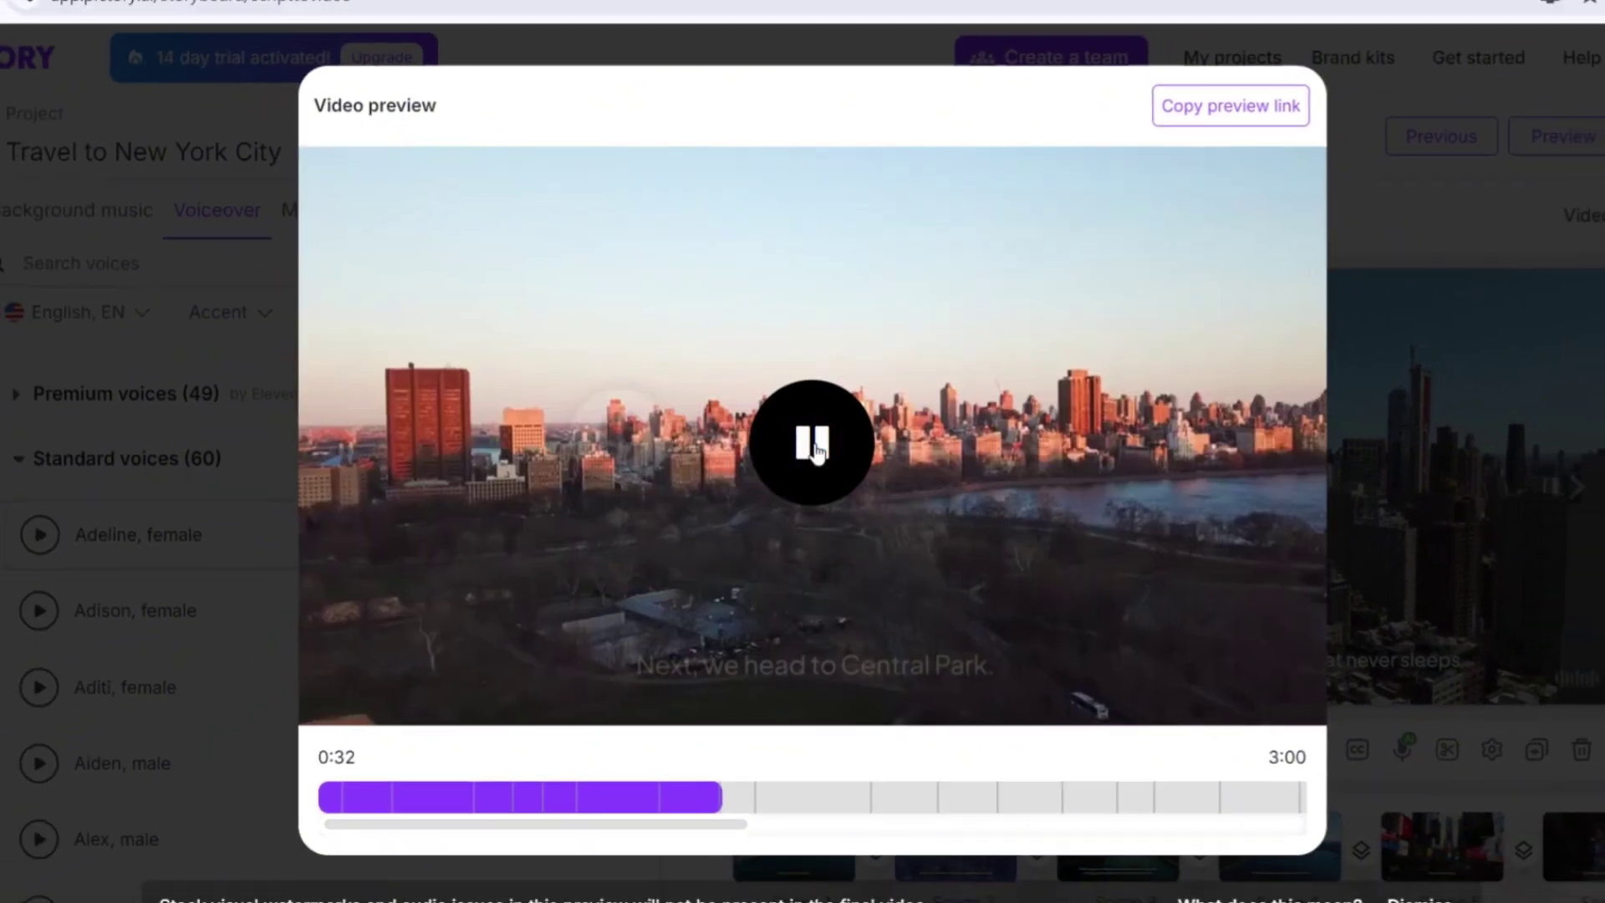
left_click(828, 452)
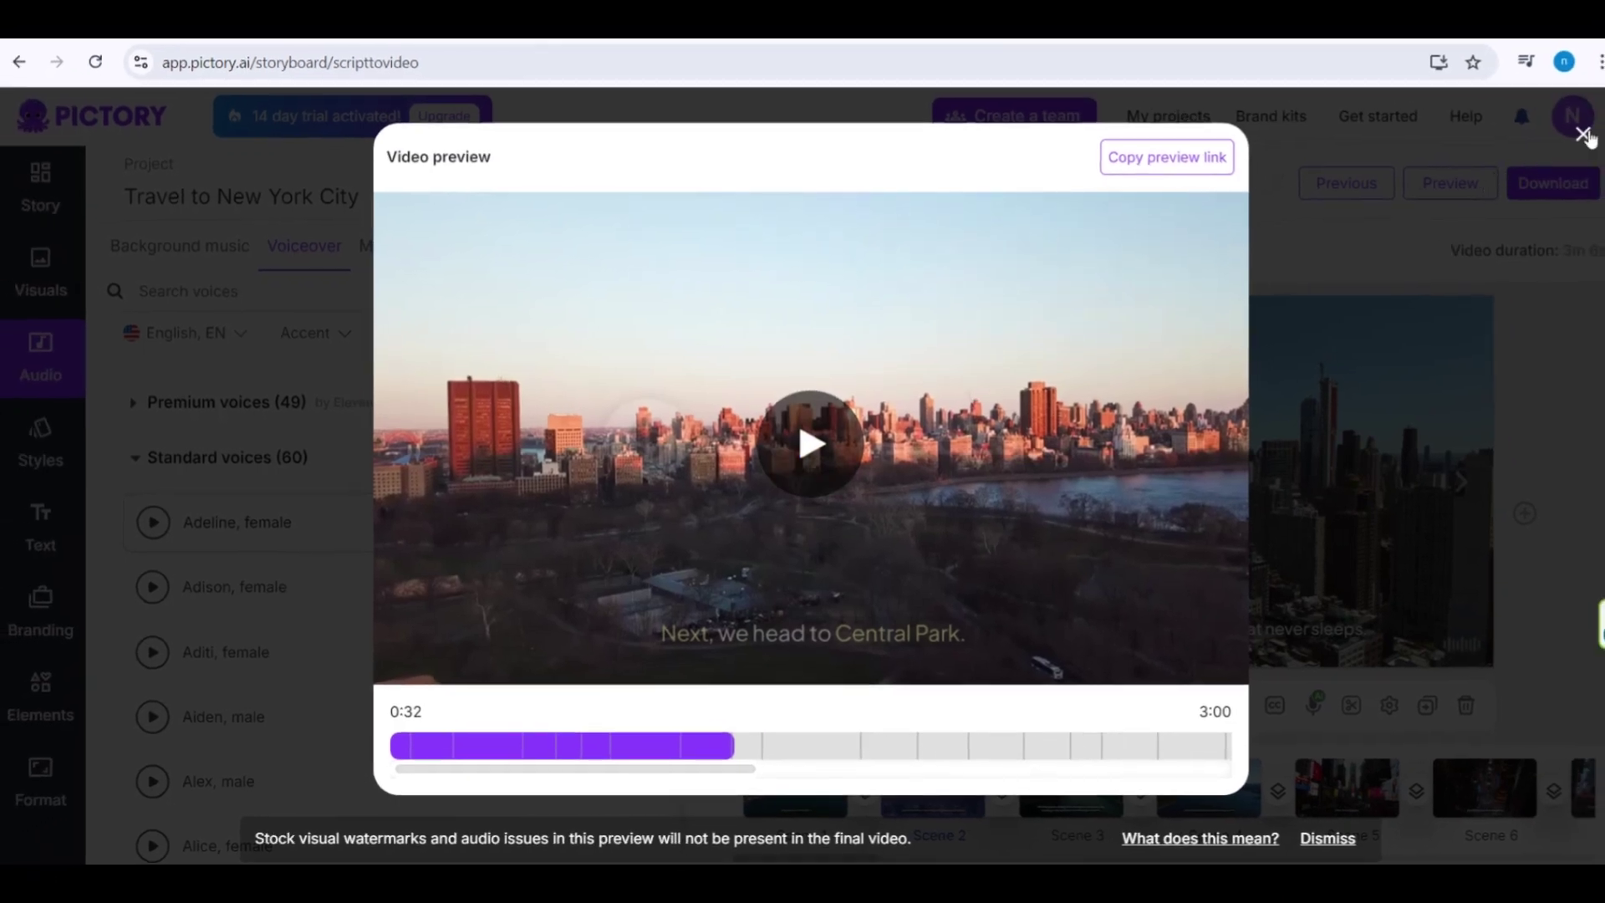
left_click(1582, 135)
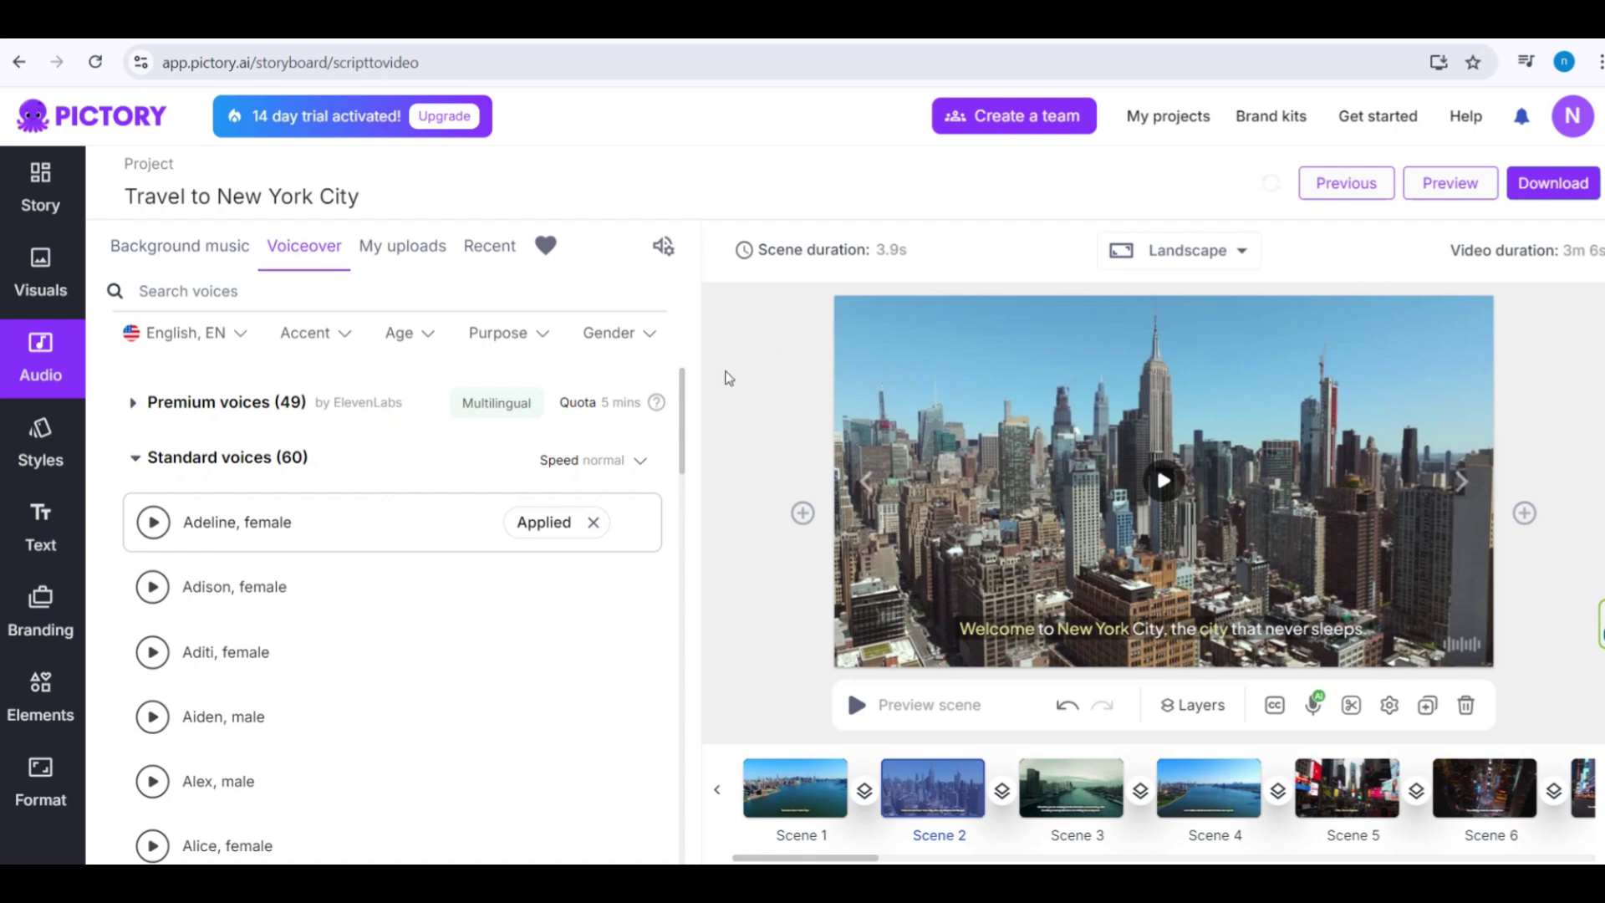
Apply the Green comic text style to scene 2's caption and extend it to all scenes
left_click(35, 437)
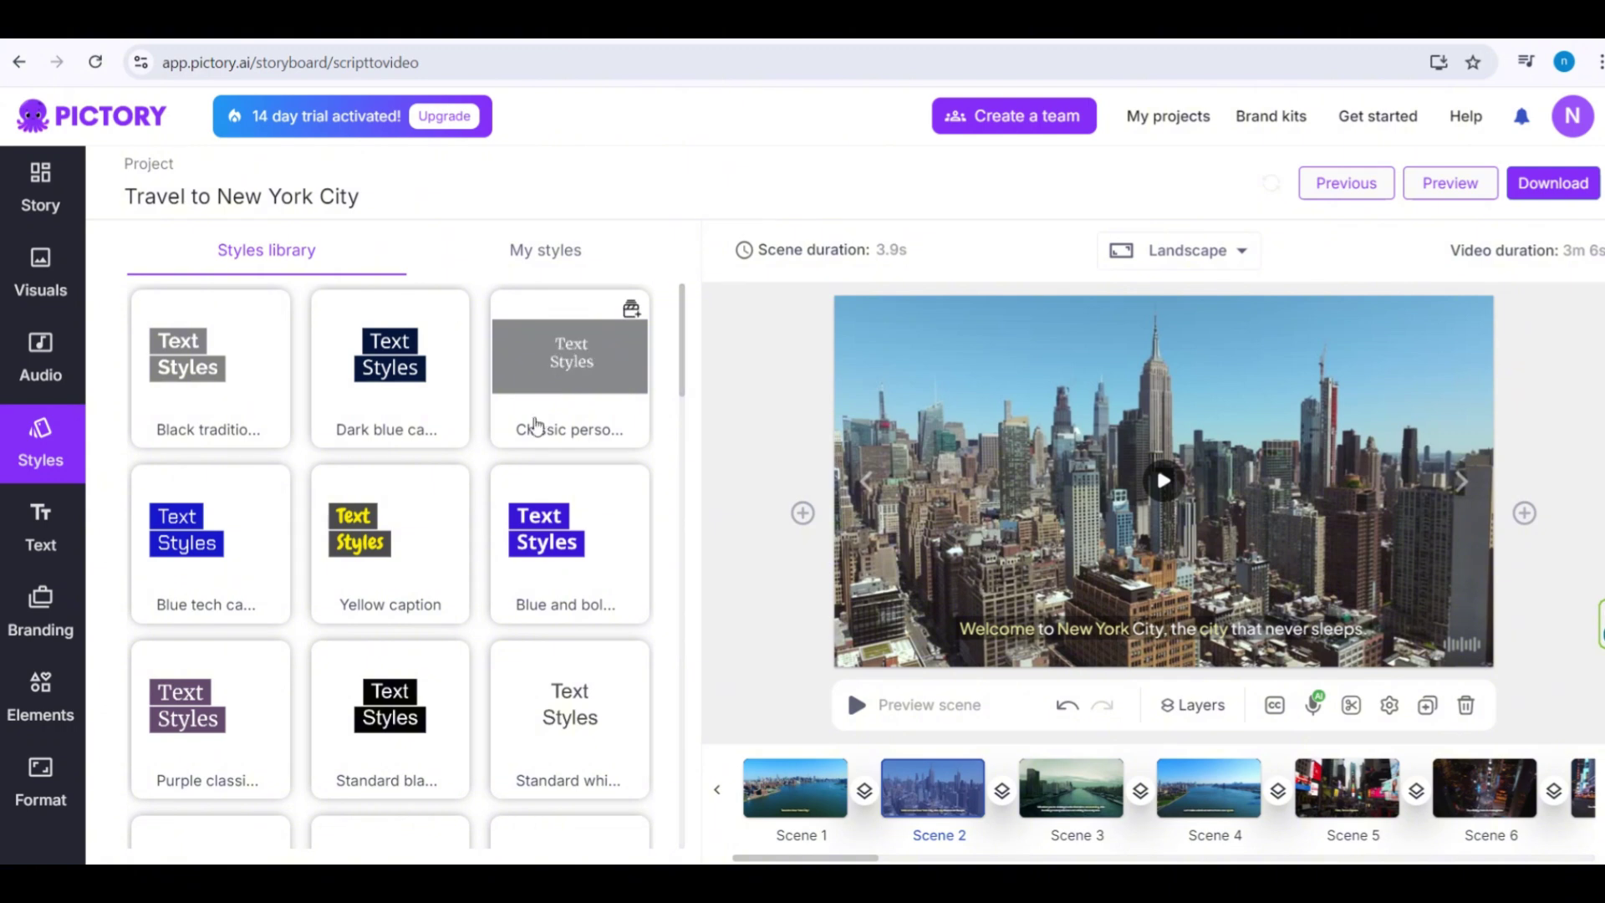
scroll(567, 607, "down", 2)
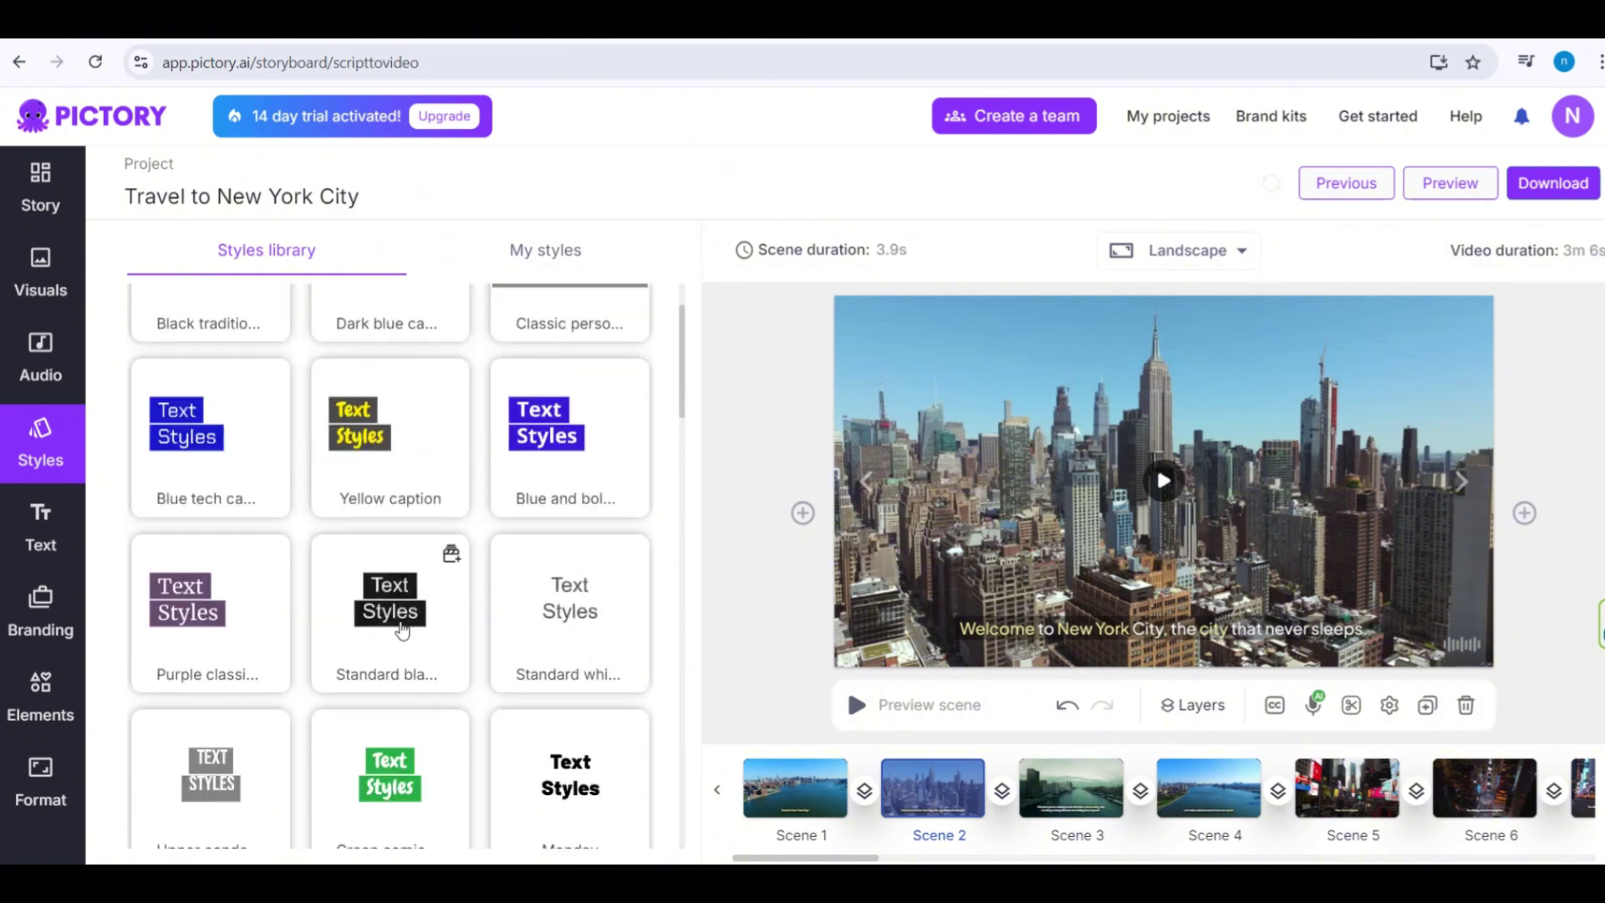
scroll(402, 673, "down", 1)
scroll(402, 673, "down", 1)
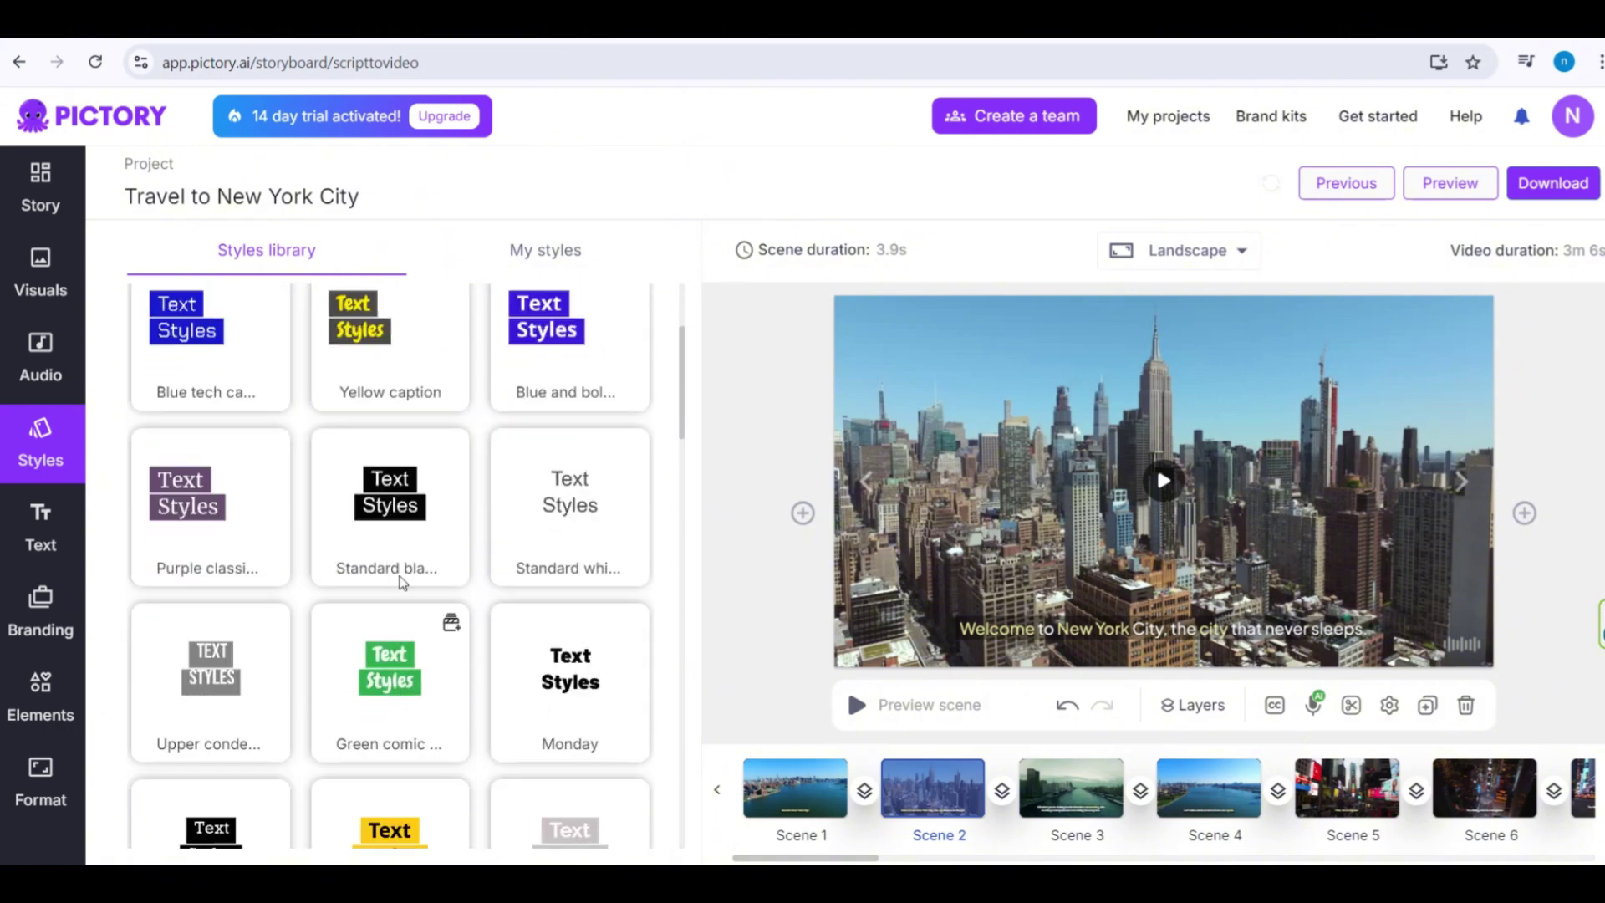
left_click(387, 683)
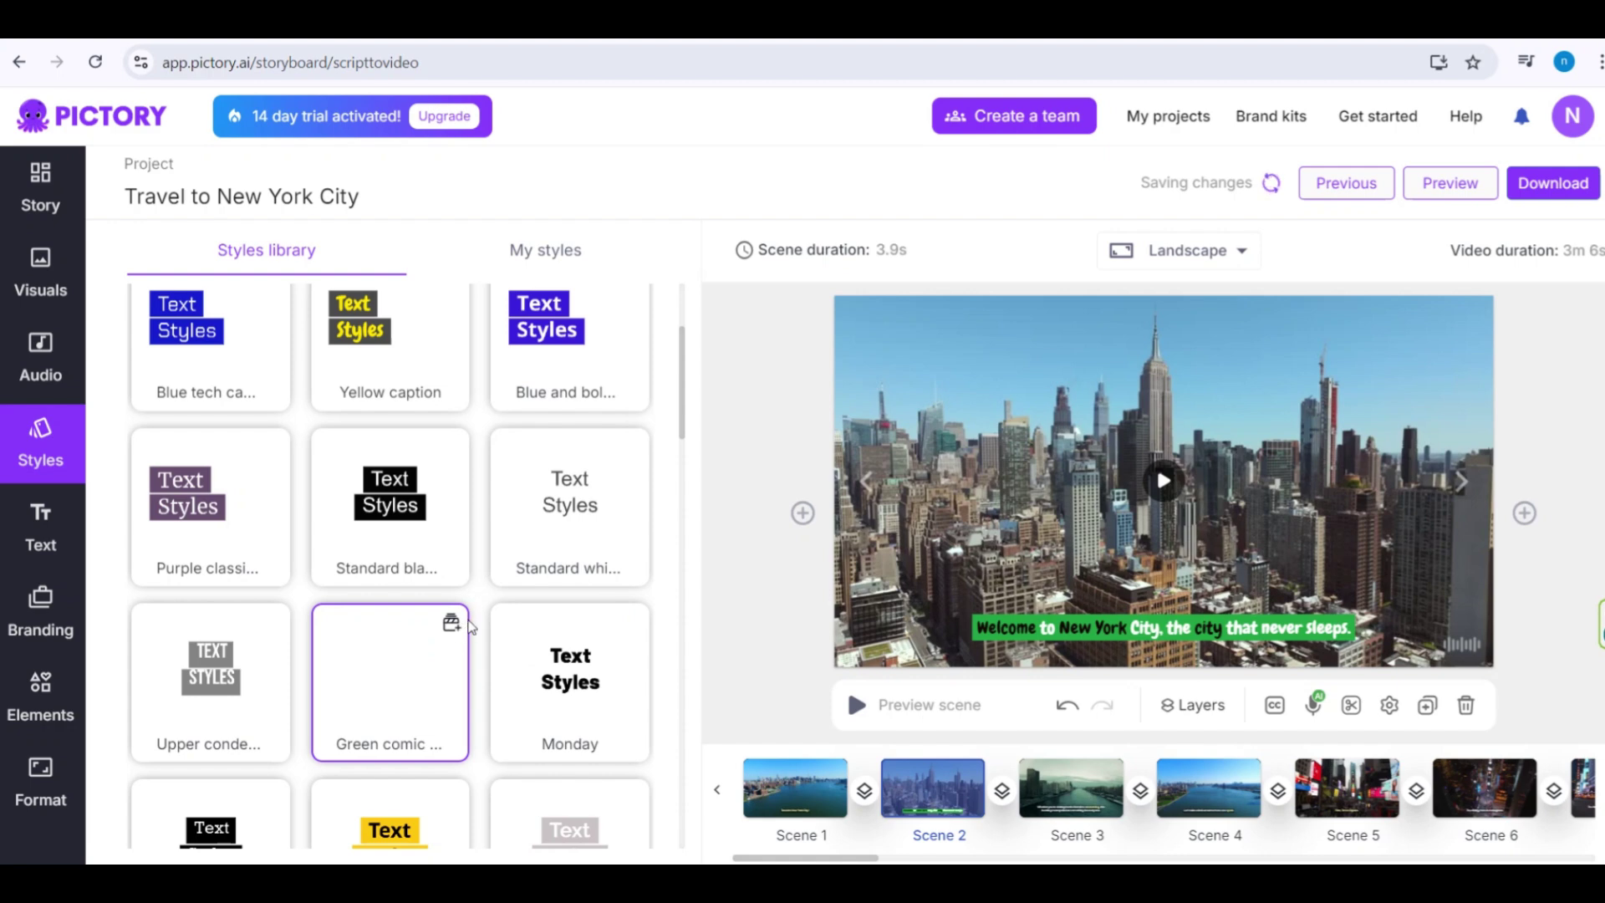
left_click(452, 625)
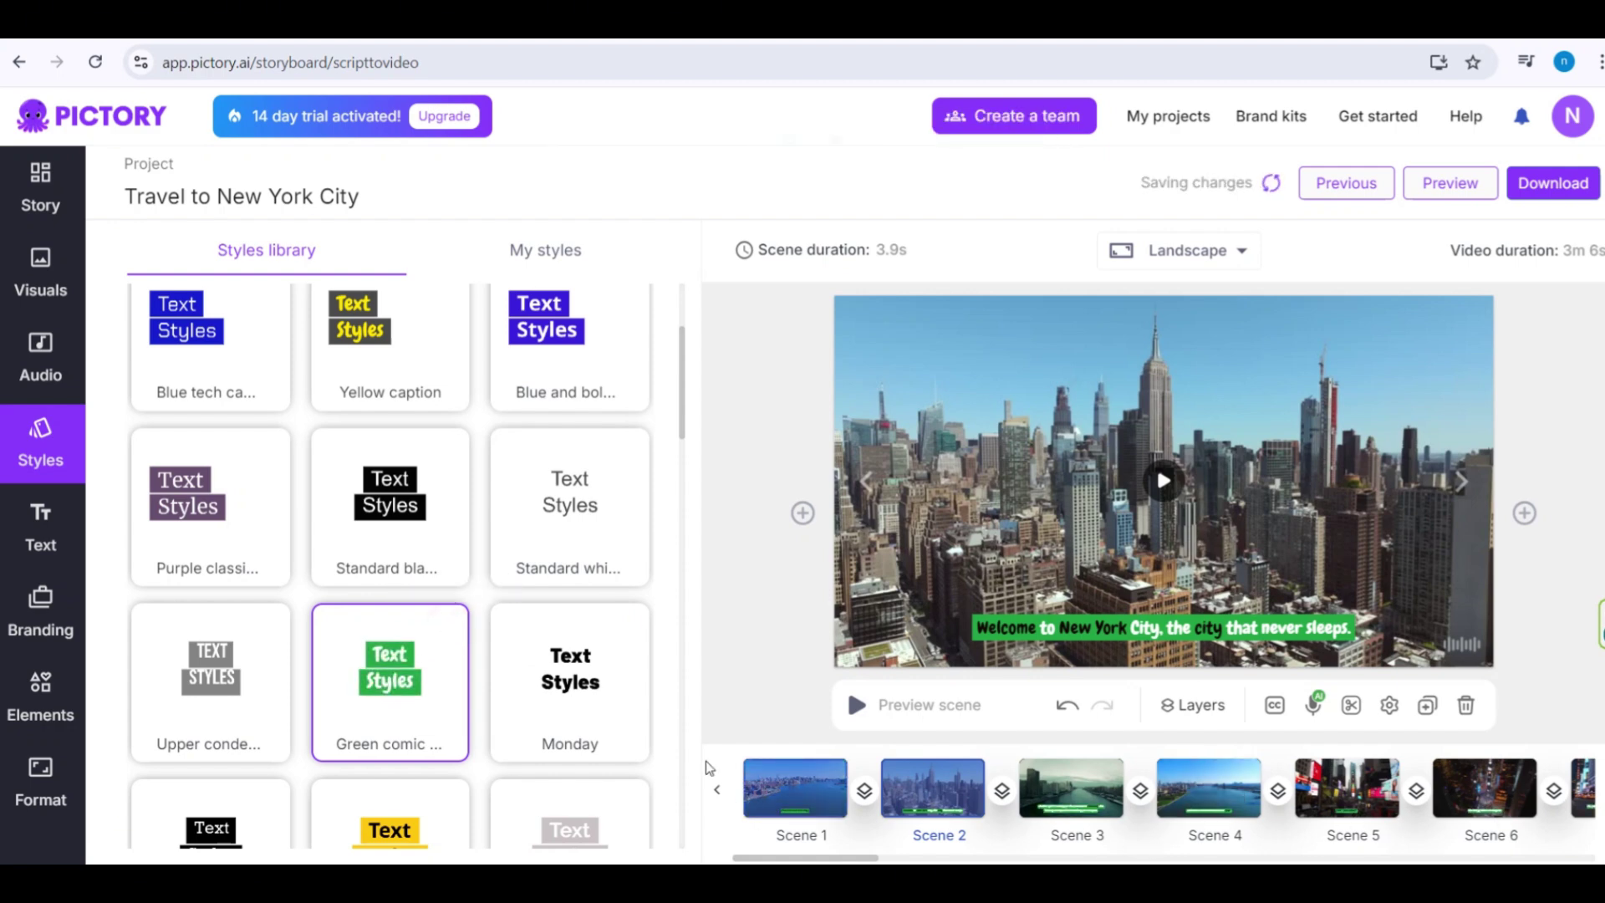
Empty scene 1's caption and add a heading text box that reads "Travel to New York City!"
left_click(50, 532)
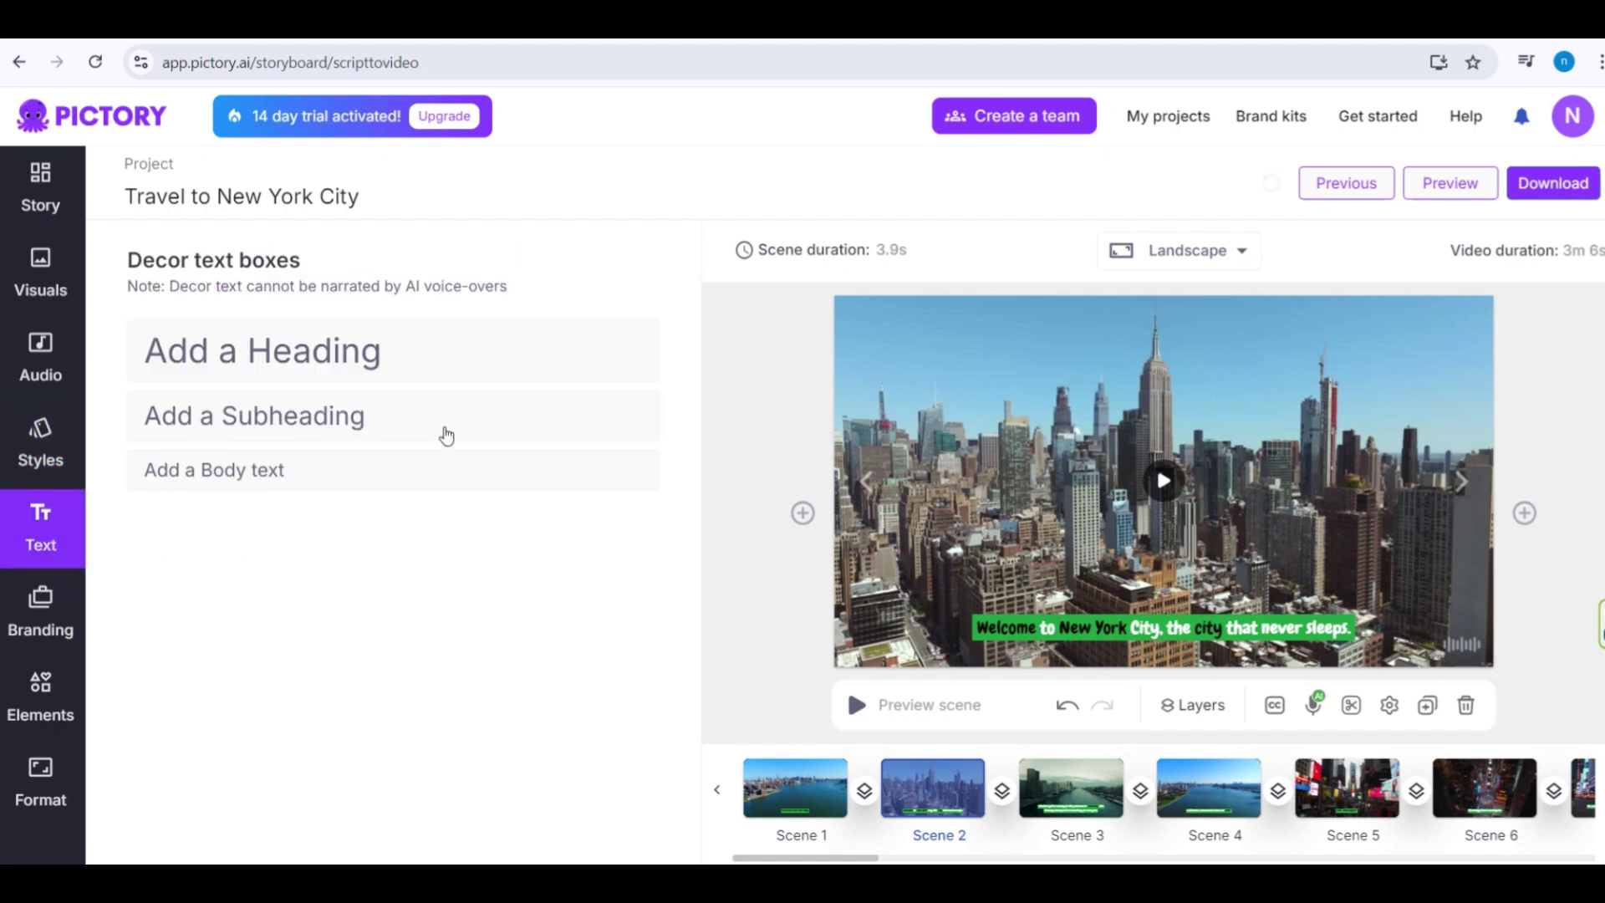
left_click(805, 794)
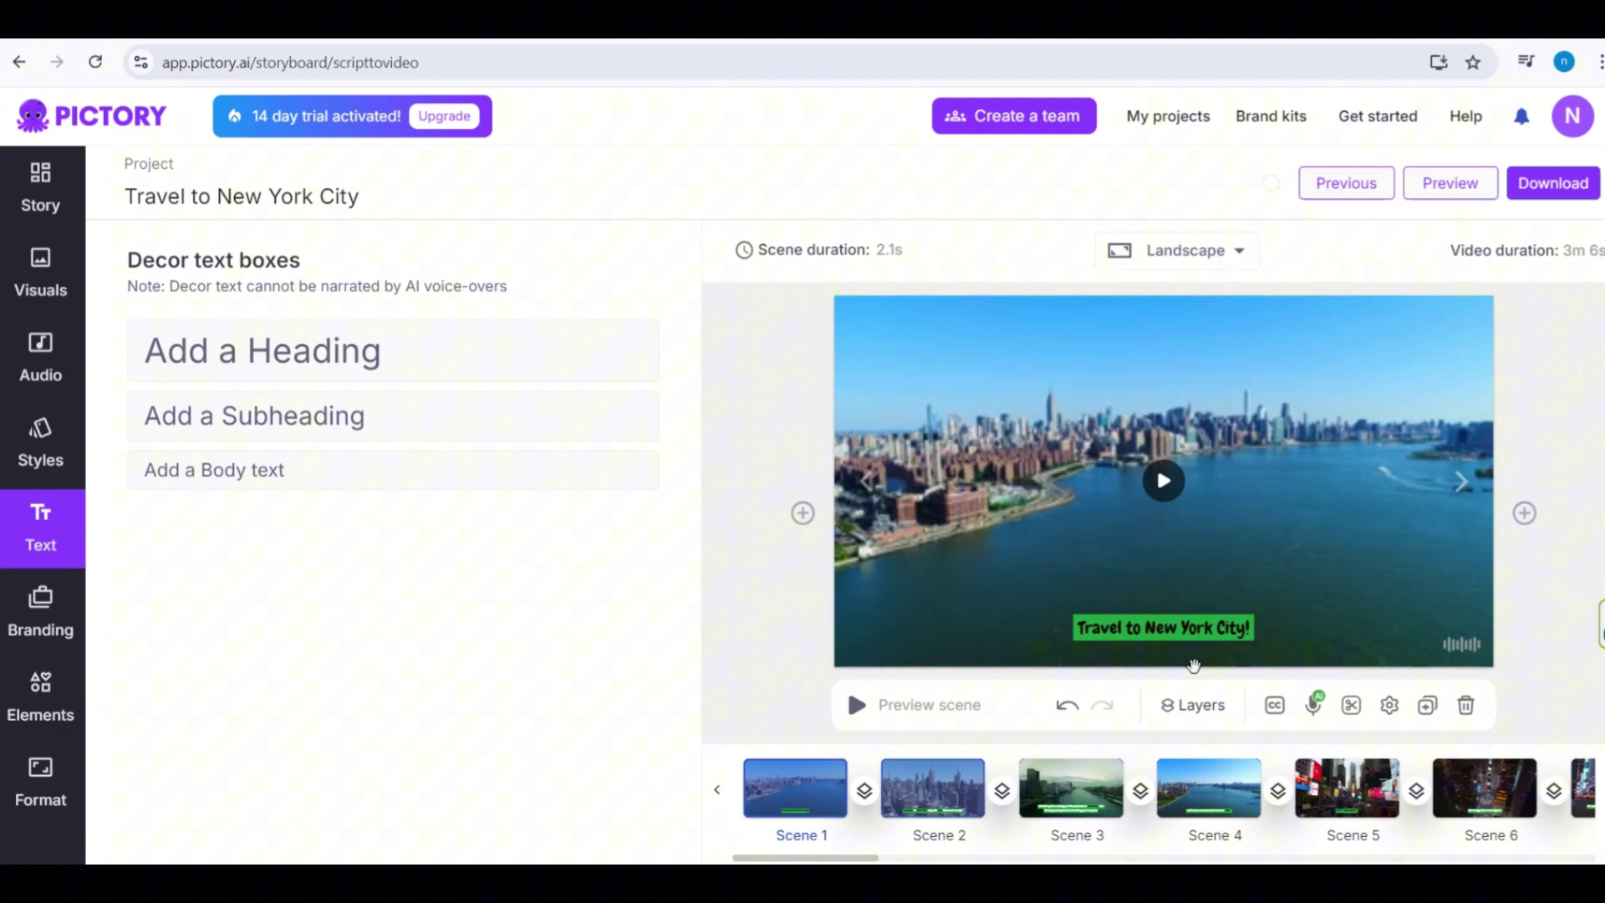
left_click(1161, 627)
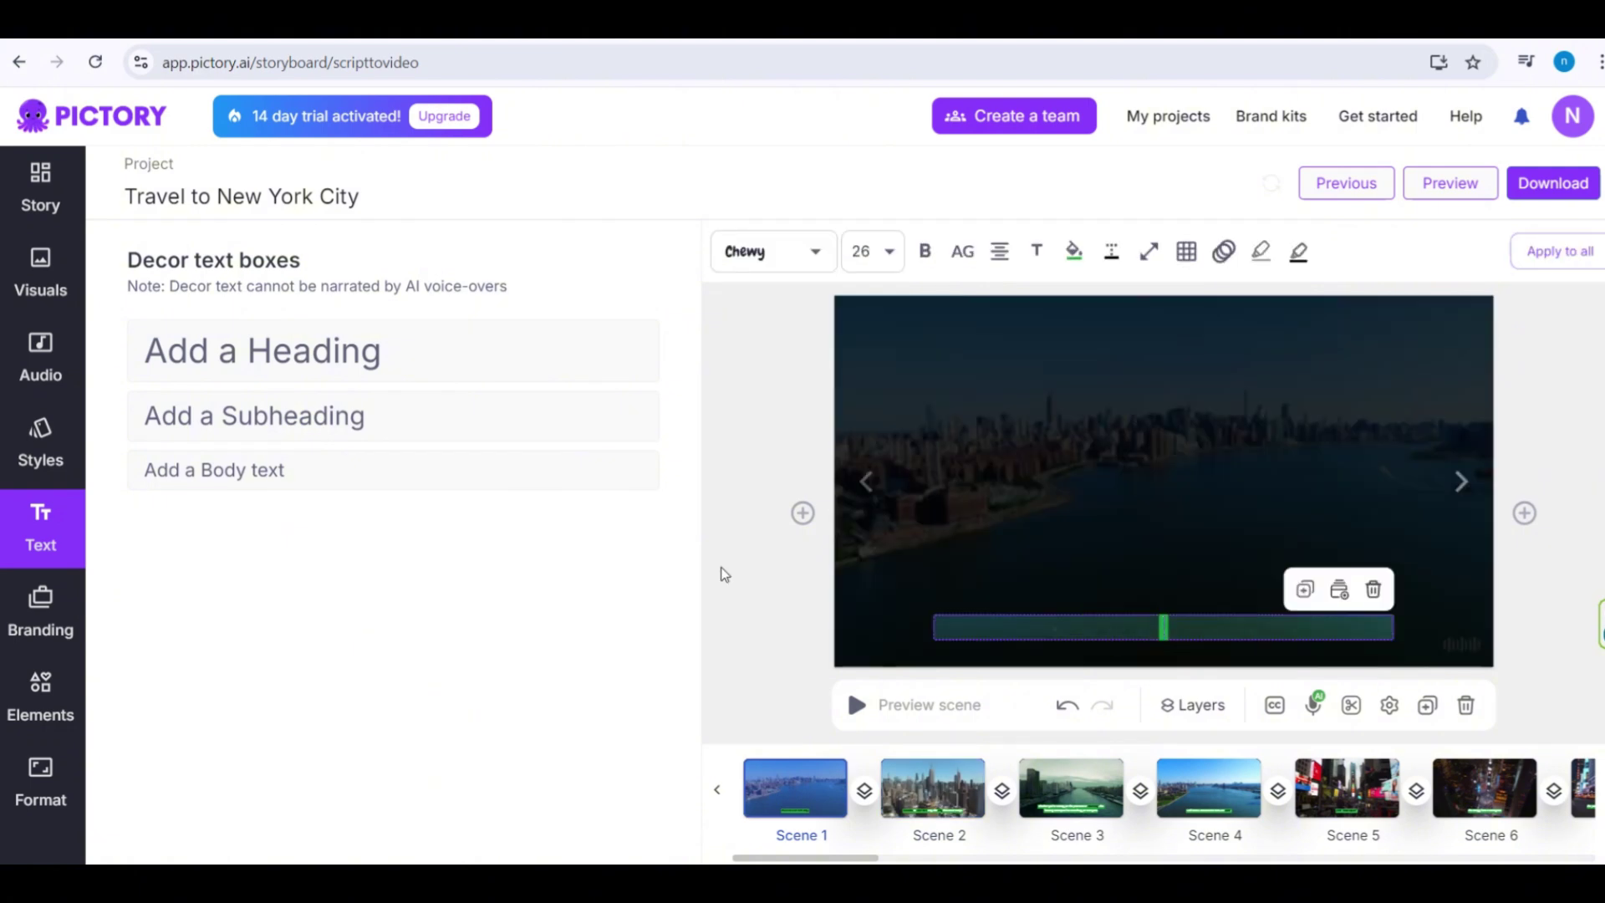
left_click(279, 349)
triple_click(1147, 491)
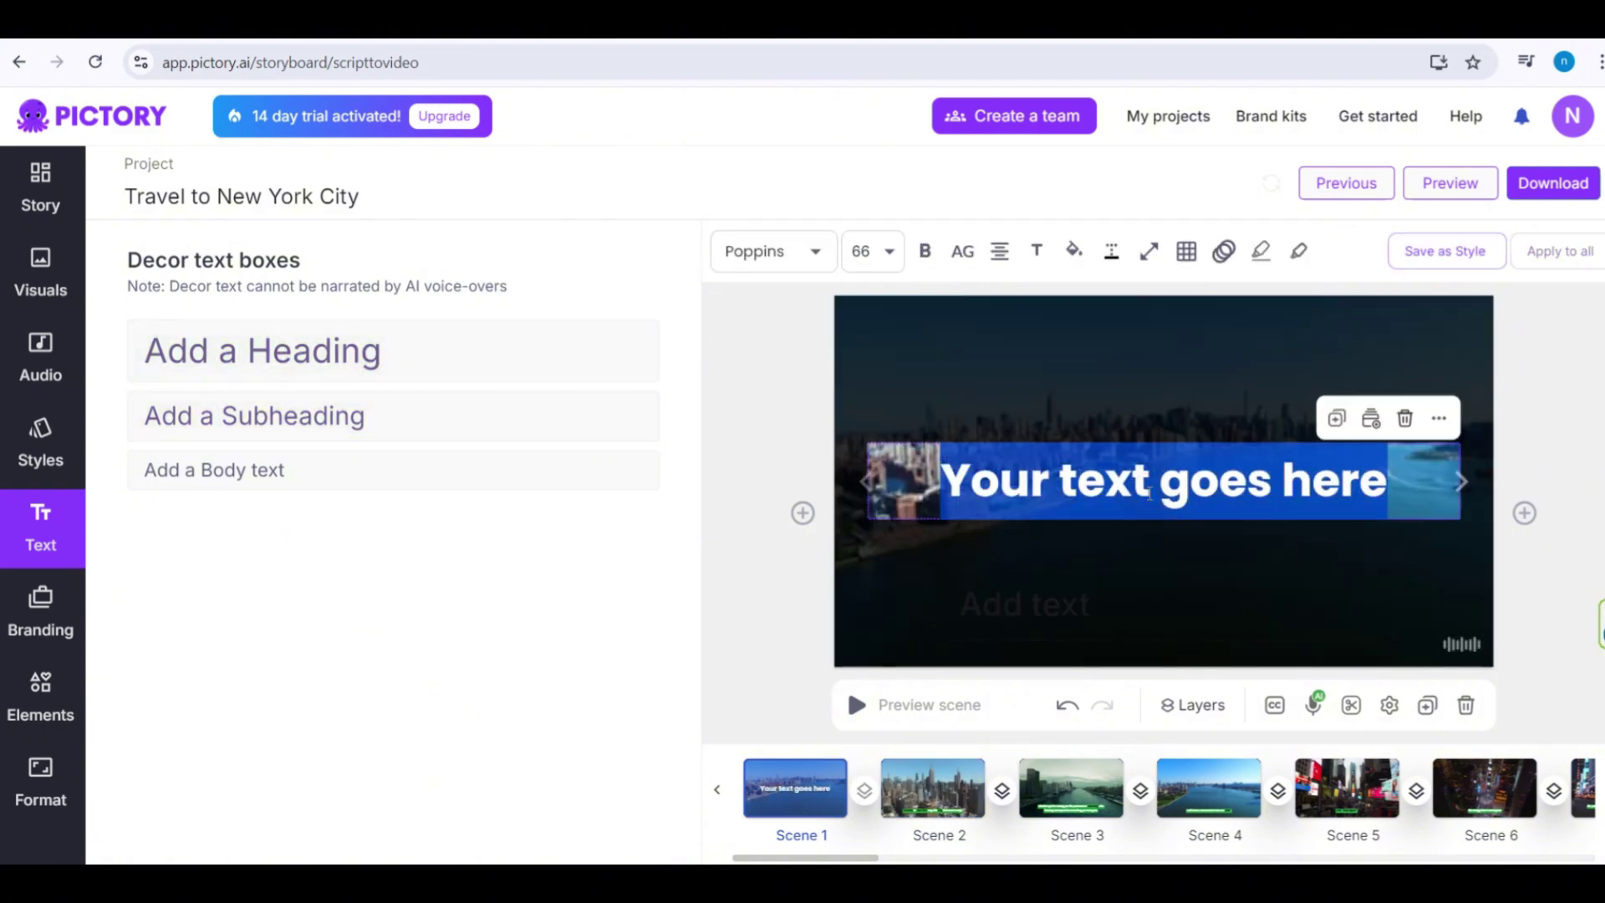
type("Travel to New York City!")
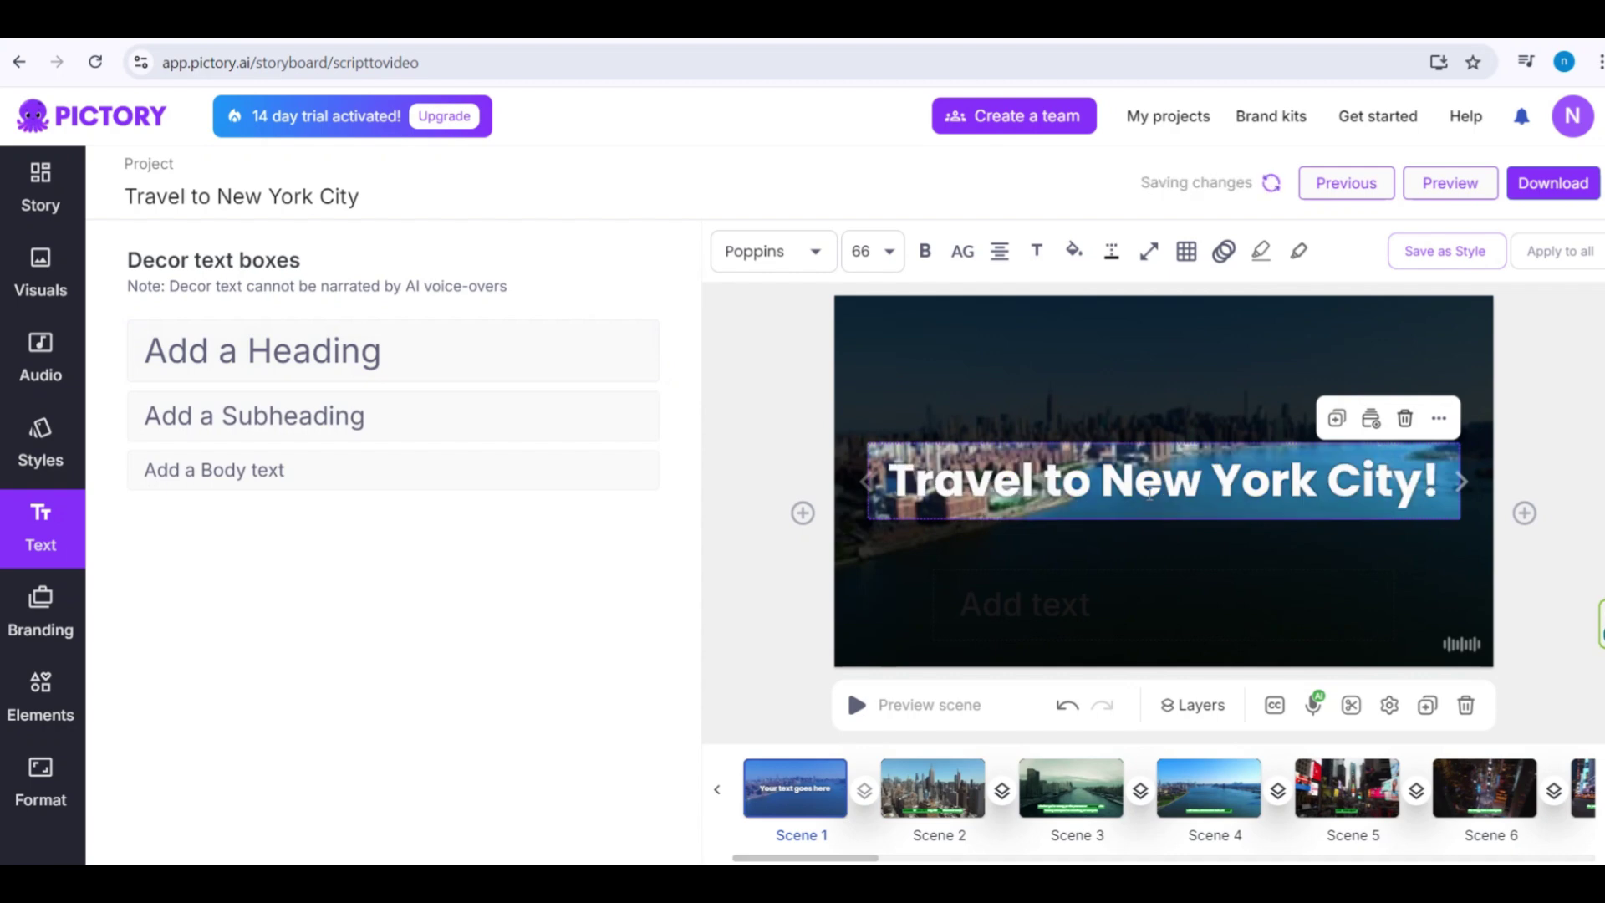
left_click(1127, 544)
Add the thick brush scribble element to scene 1 and enlarge it to more than twice its size behind the middle of the heading area
left_click(42, 717)
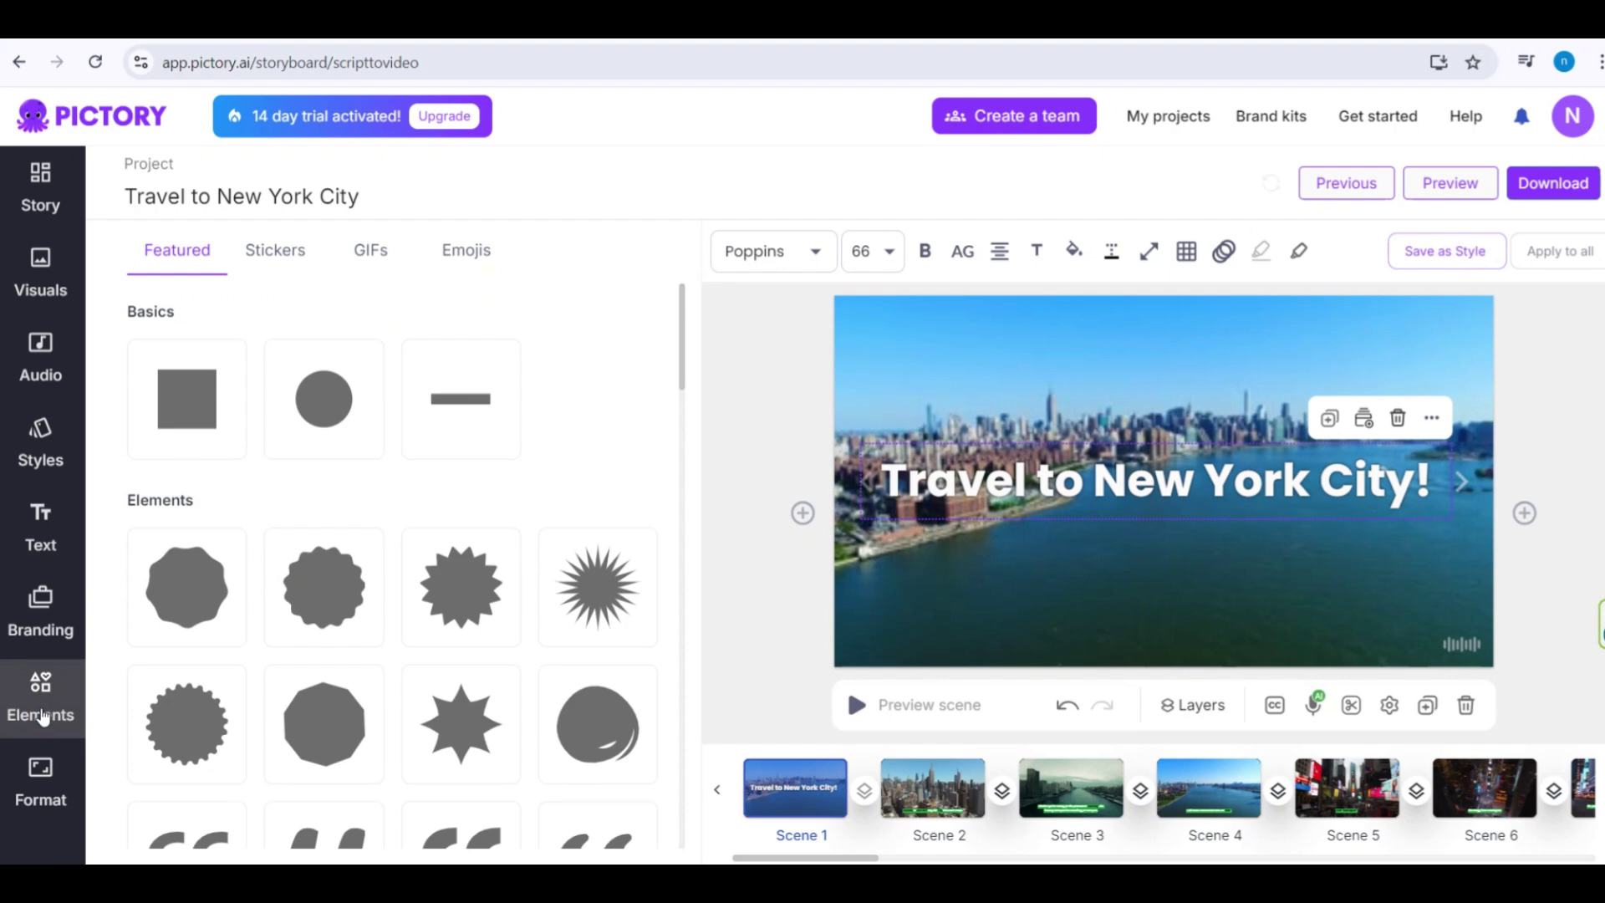
scroll(194, 668, "down", 5)
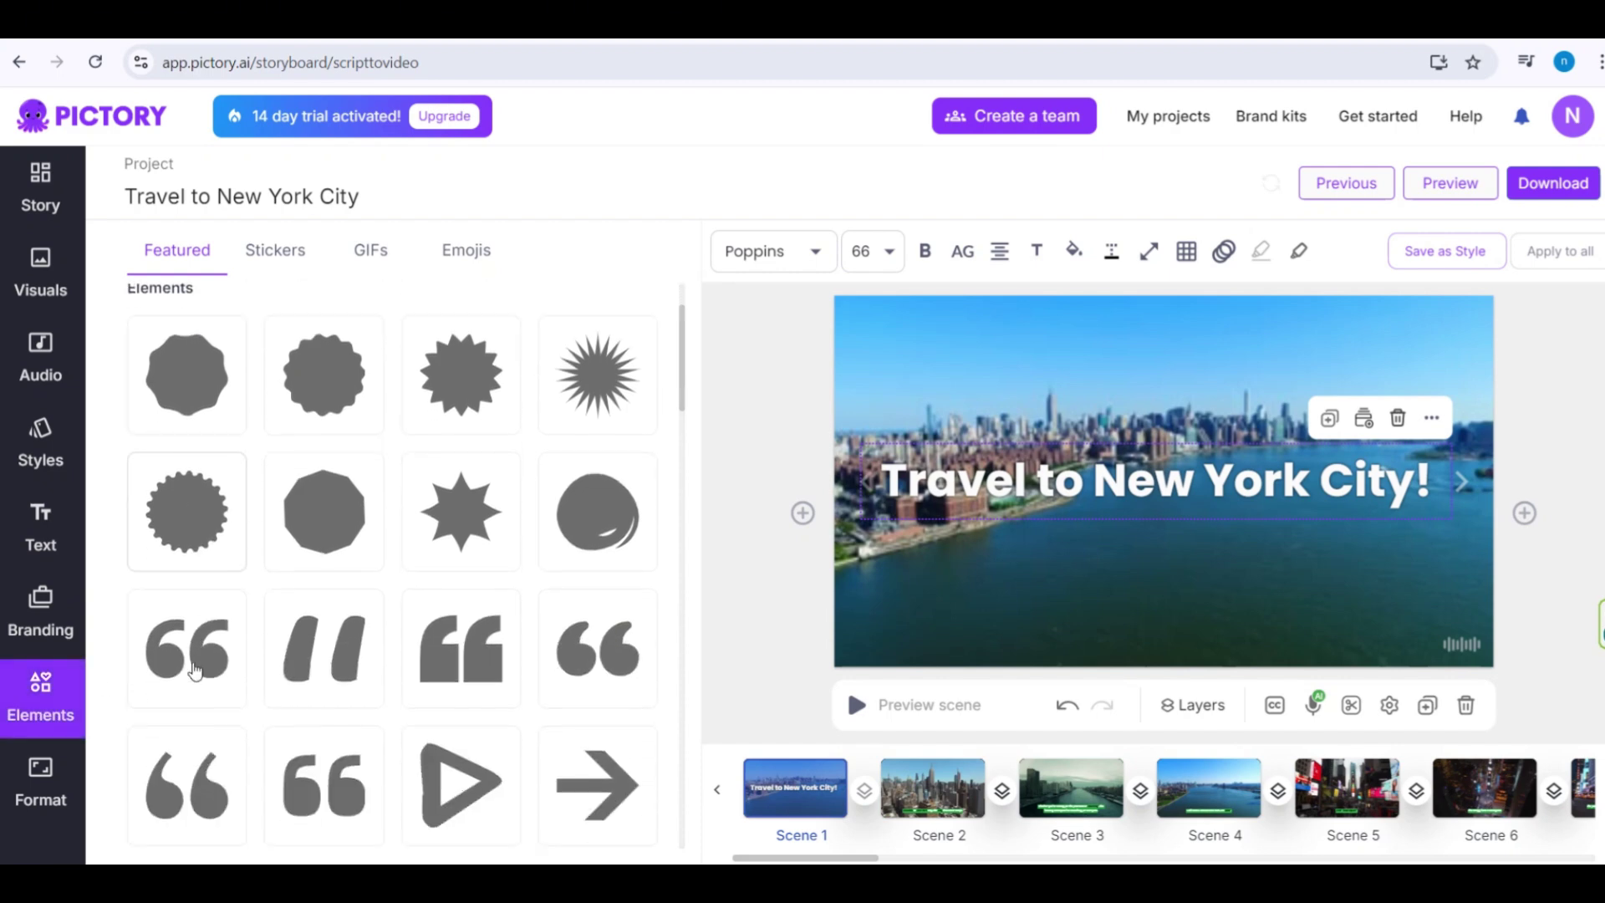
scroll(194, 669, "down", 9)
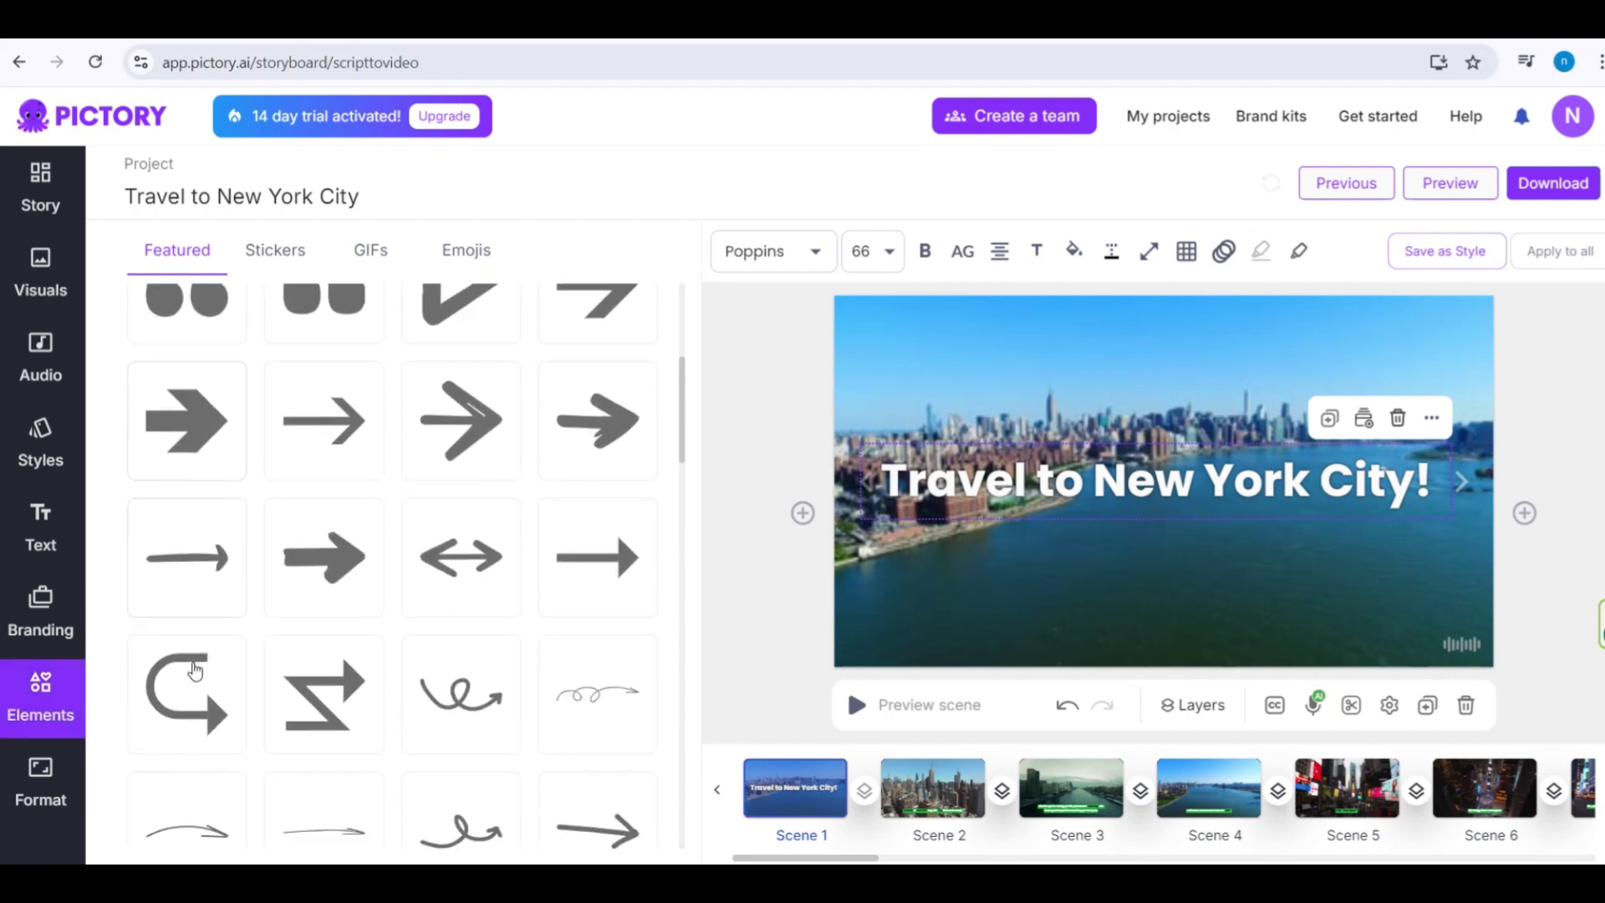
scroll(194, 669, "down", 5)
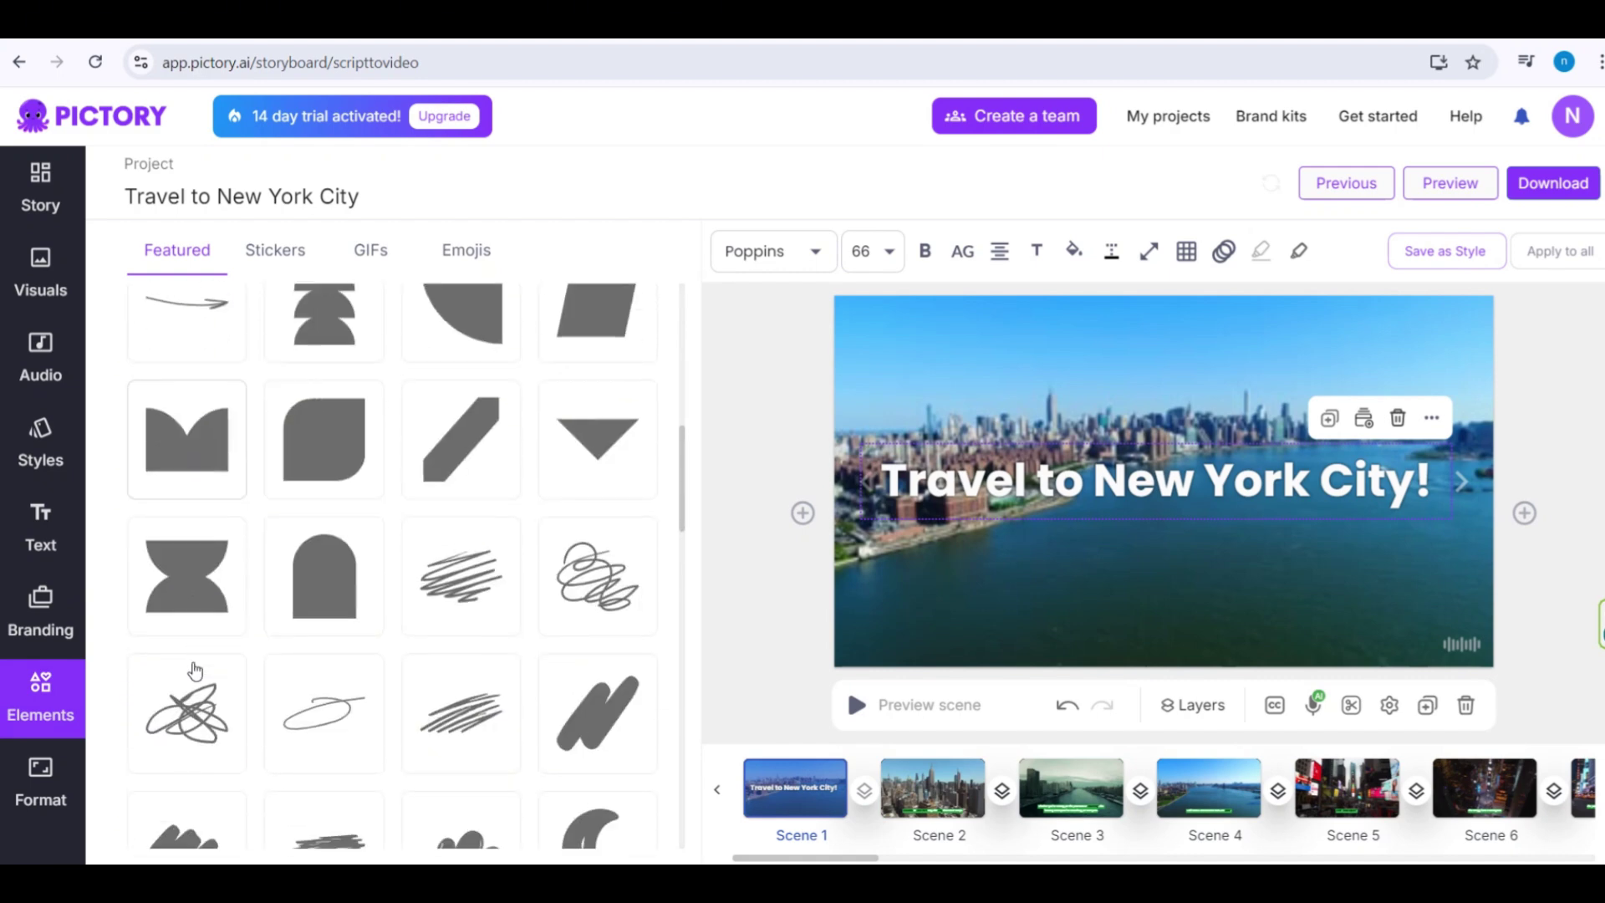
scroll(194, 669, "down", 3)
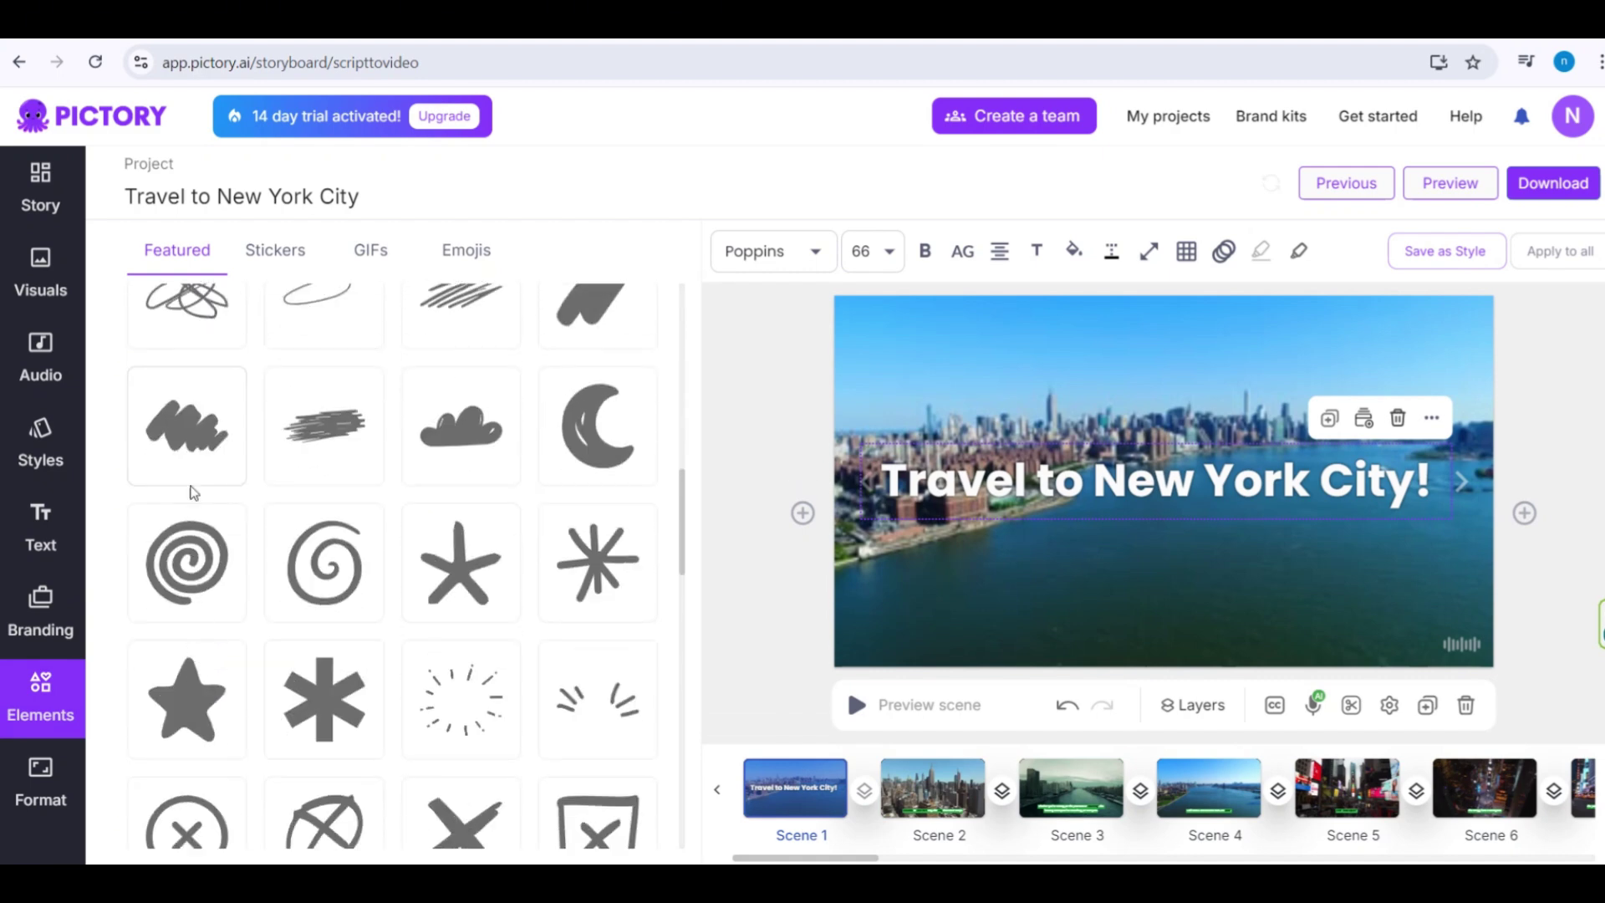
left_click(181, 432)
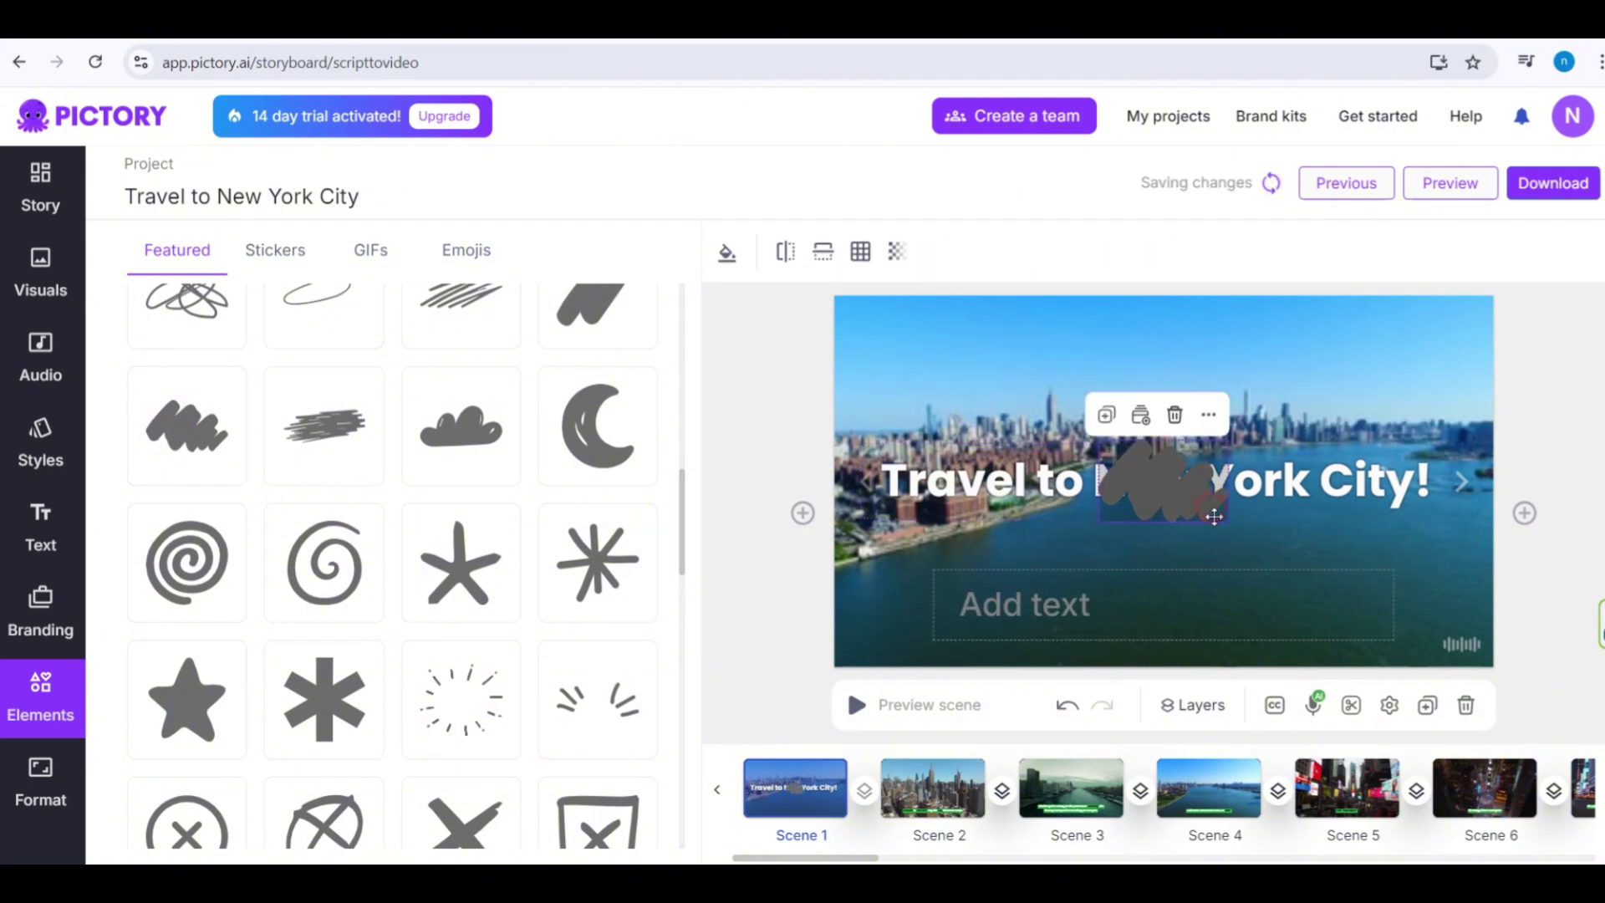
left_click_drag(1247, 543, 1337, 618)
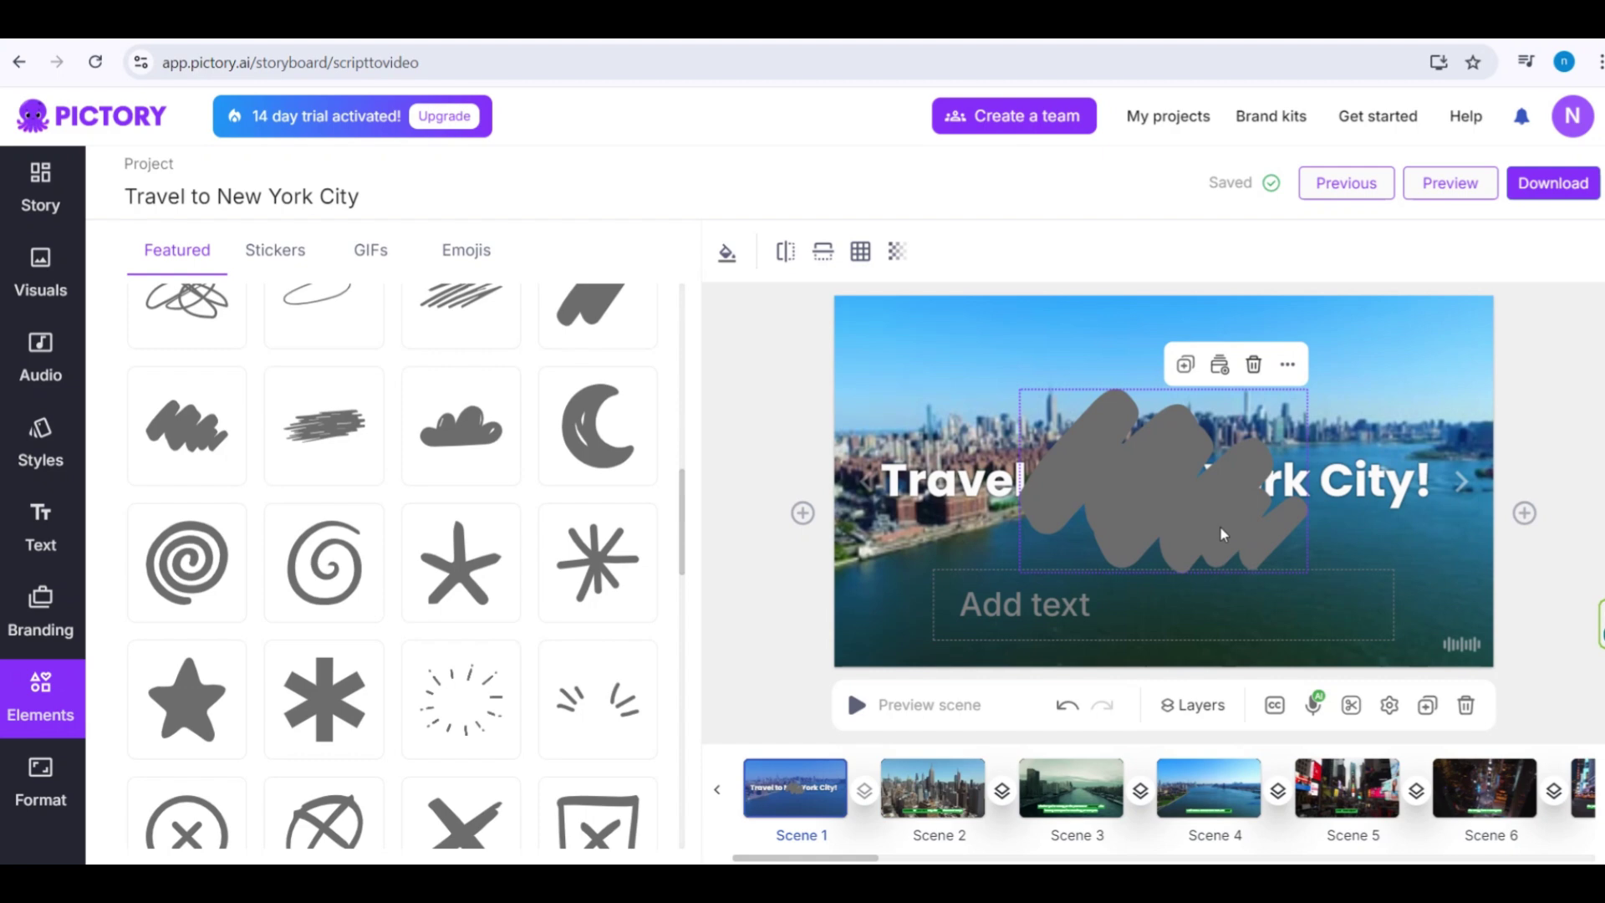
Reduce the scribble element's opacity to roughly a third and set its fill color to white
left_click(898, 254)
left_click(835, 328)
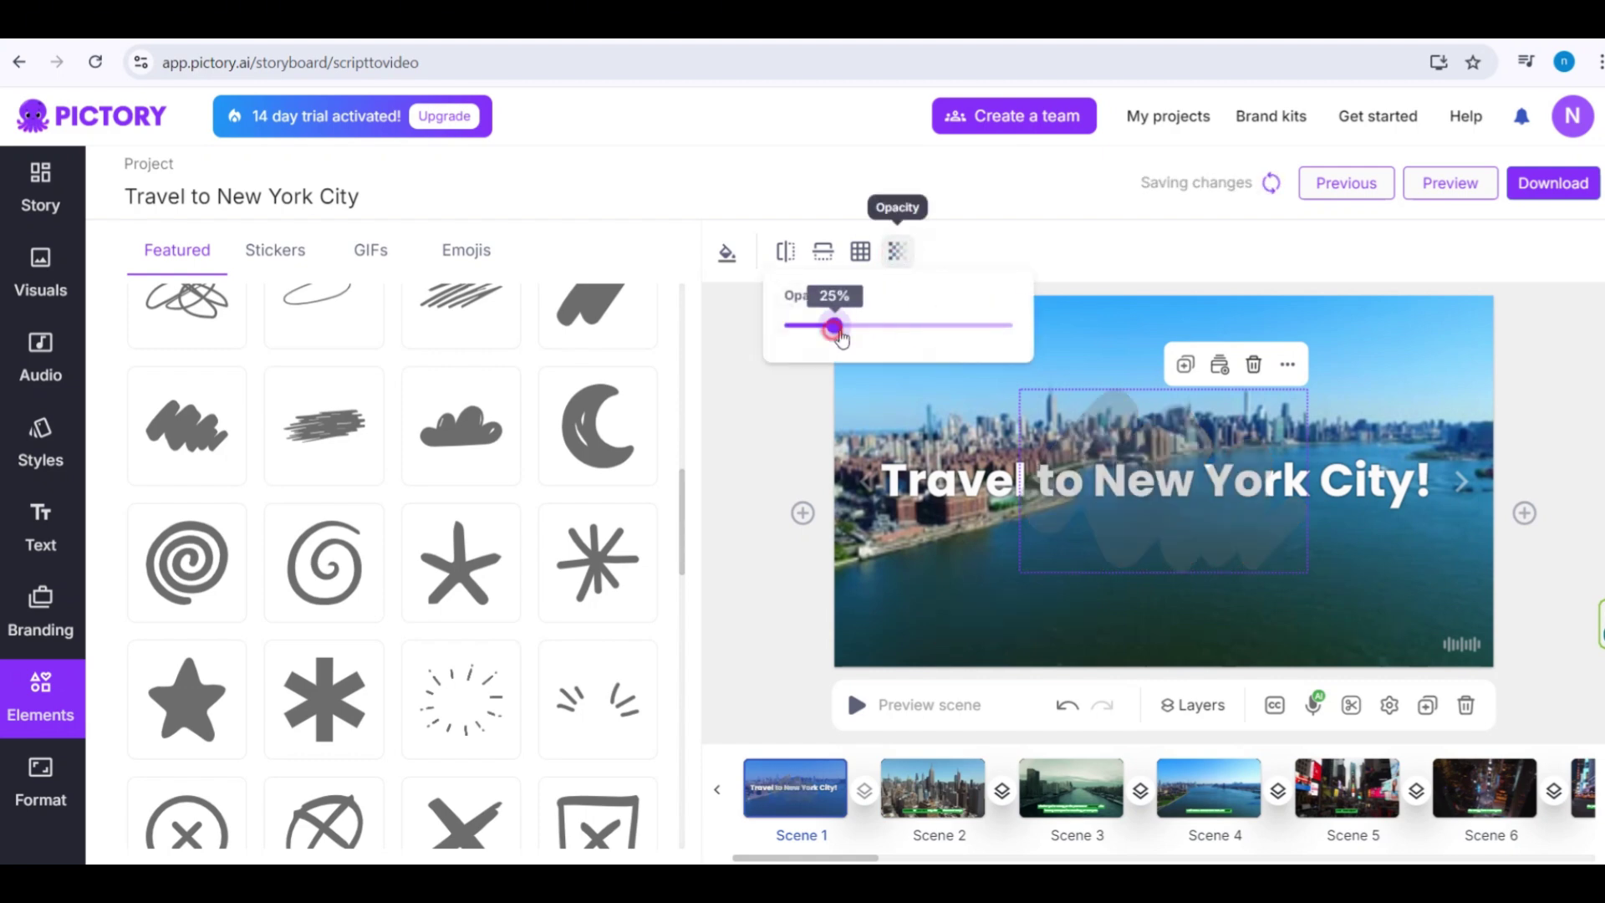
left_click_drag(835, 328, 865, 328)
left_click(727, 254)
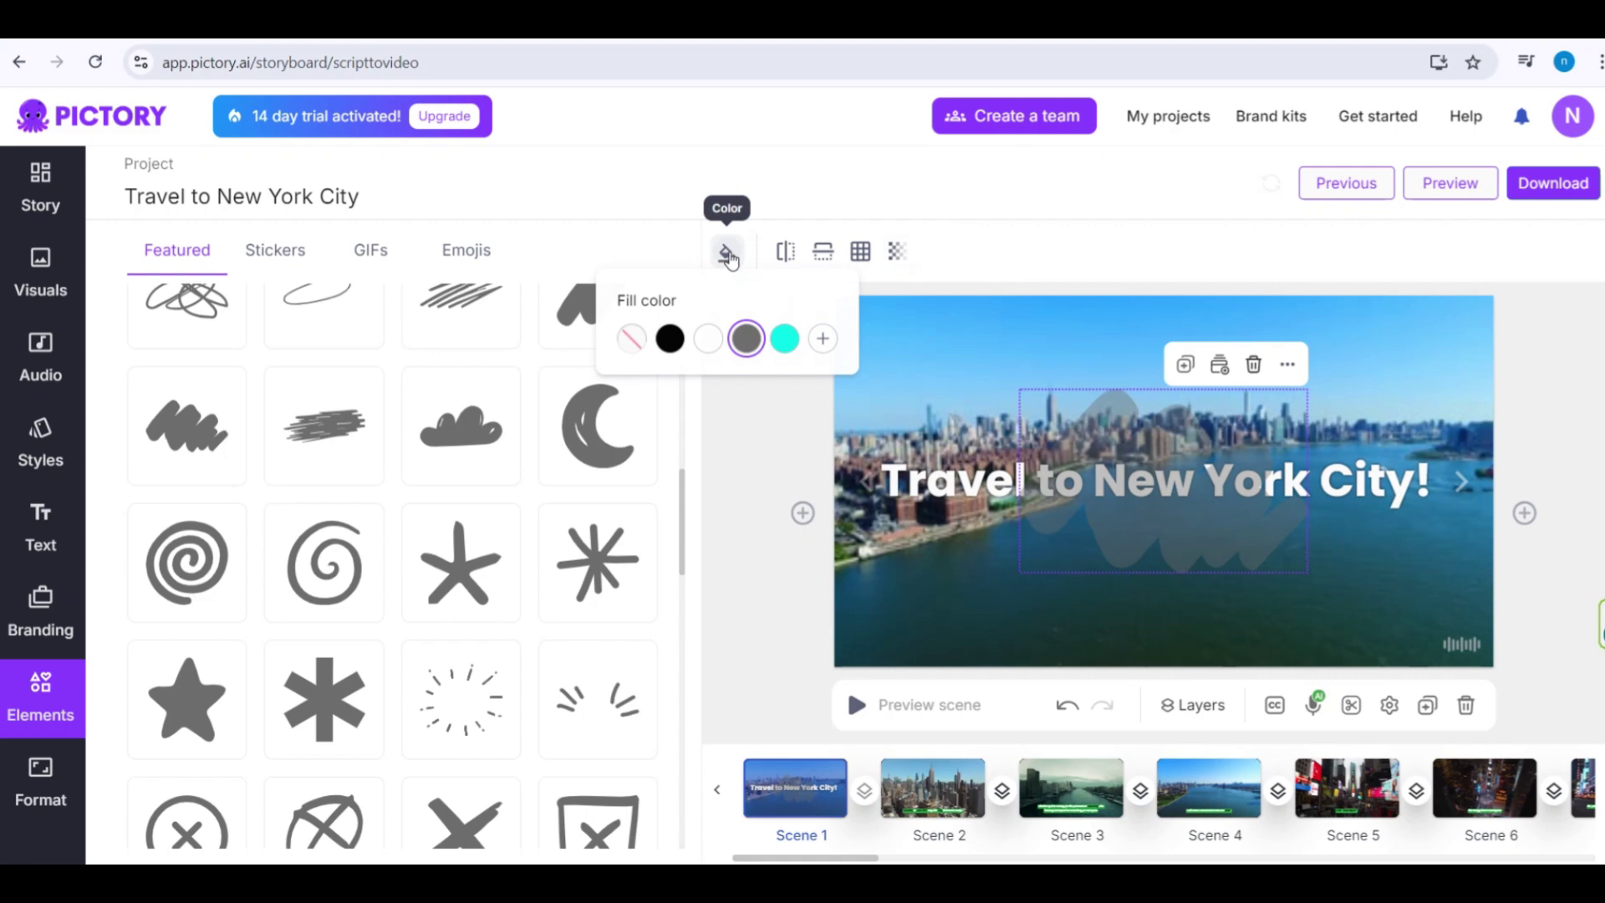
left_click(707, 339)
left_click(725, 493)
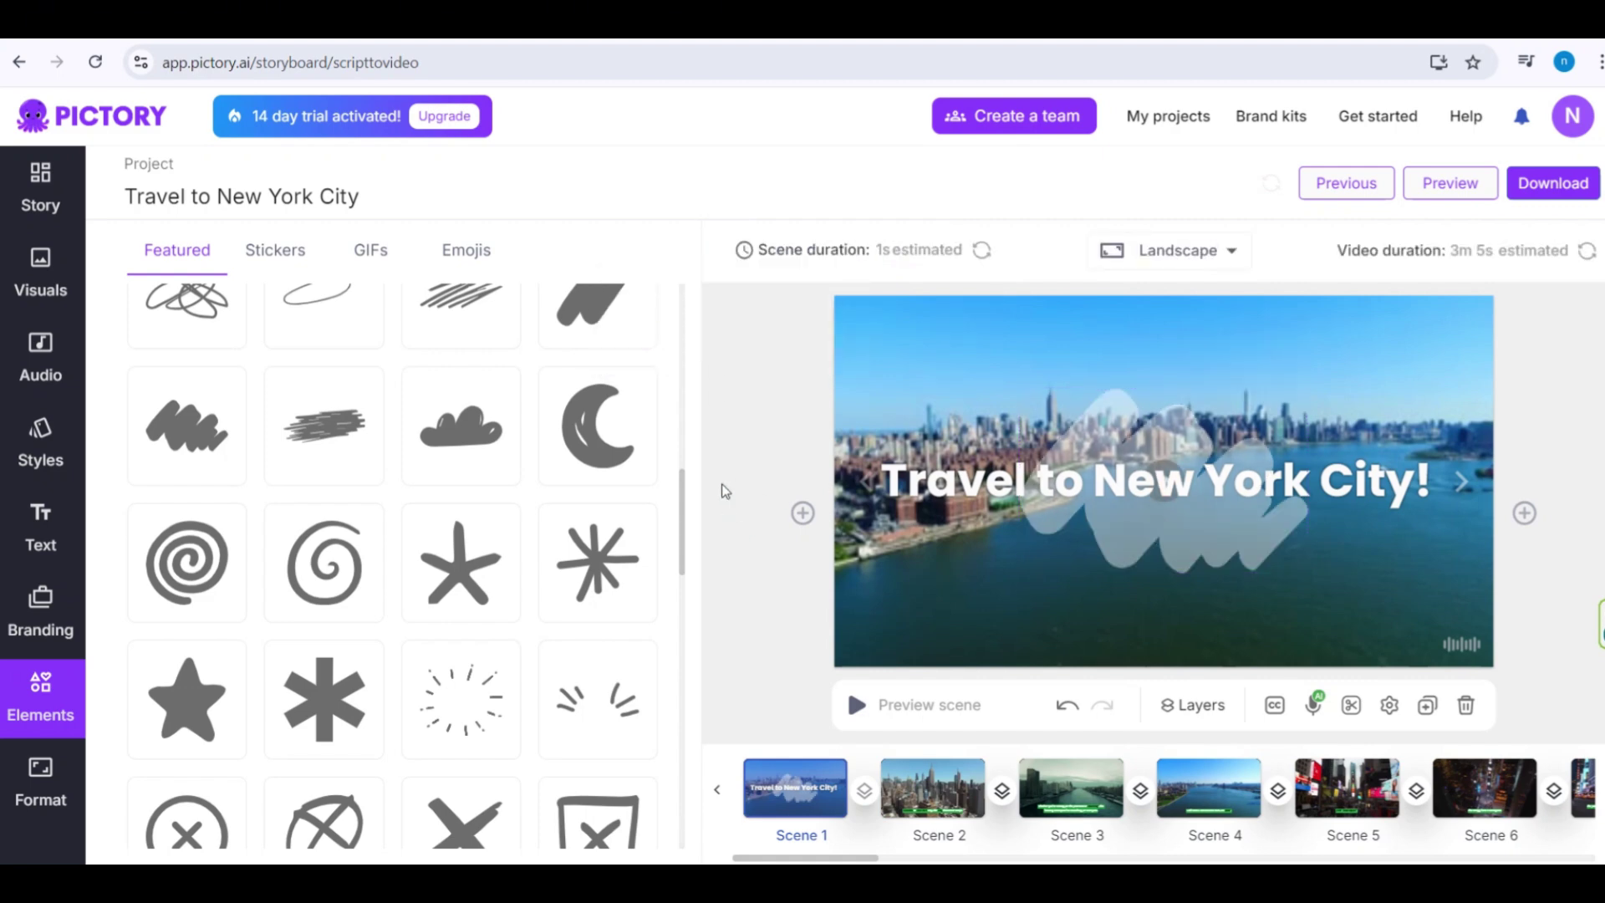
Try the 9:16 portrait format on scenes 2 and 4 and the 1:1 square format, and return to 16:9 landscape
left_click(72, 774)
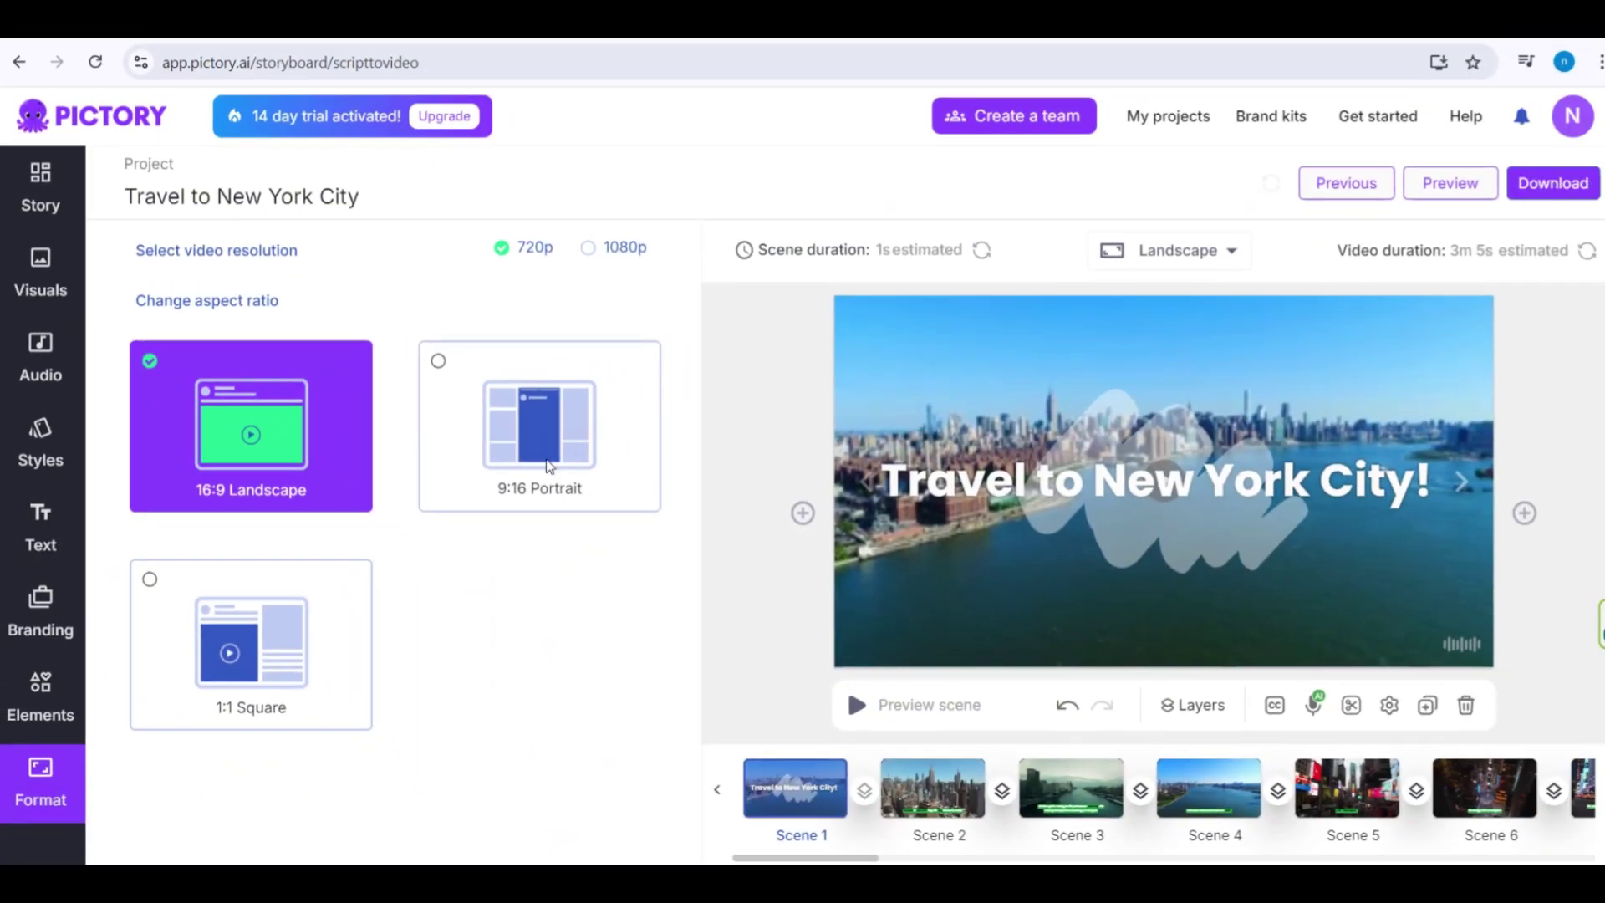
left_click(549, 465)
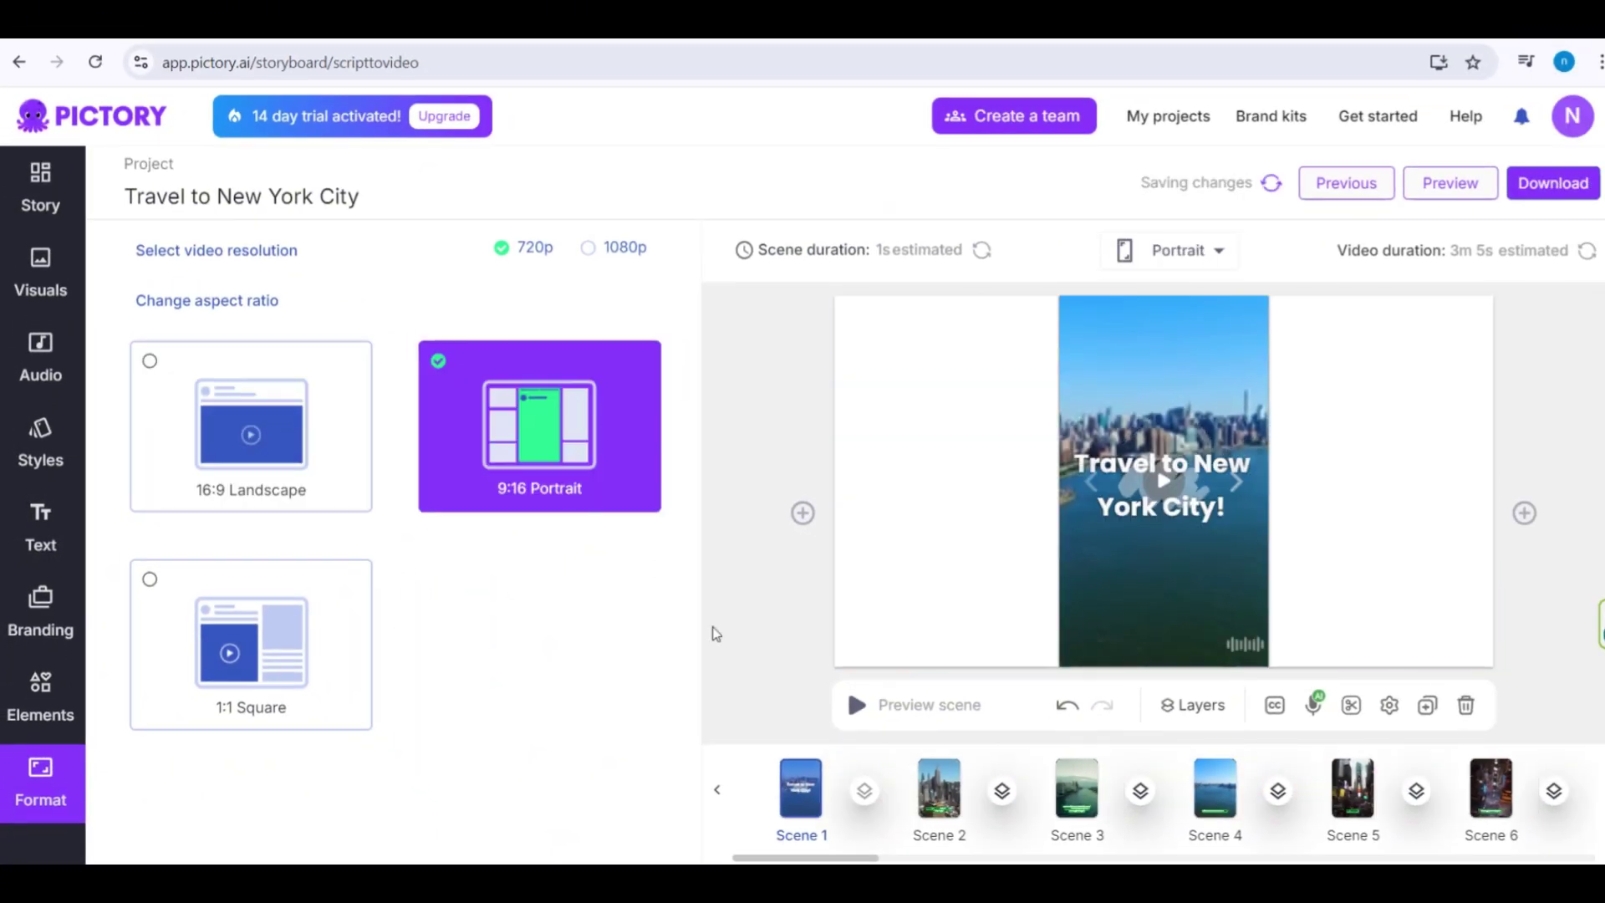
left_click(955, 800)
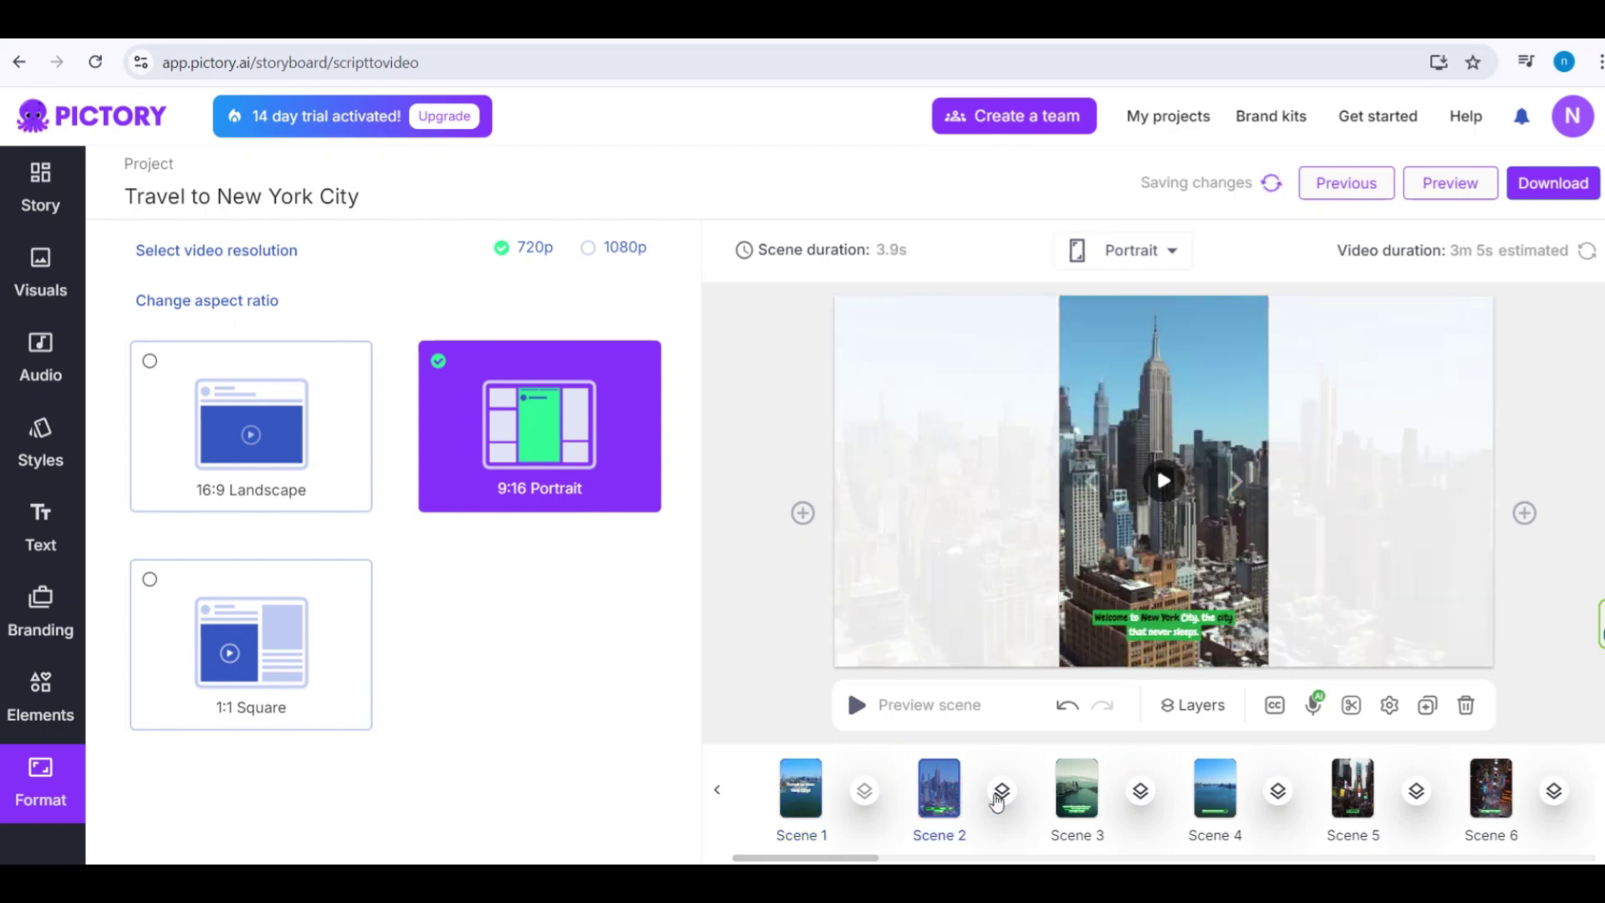
left_click(1218, 794)
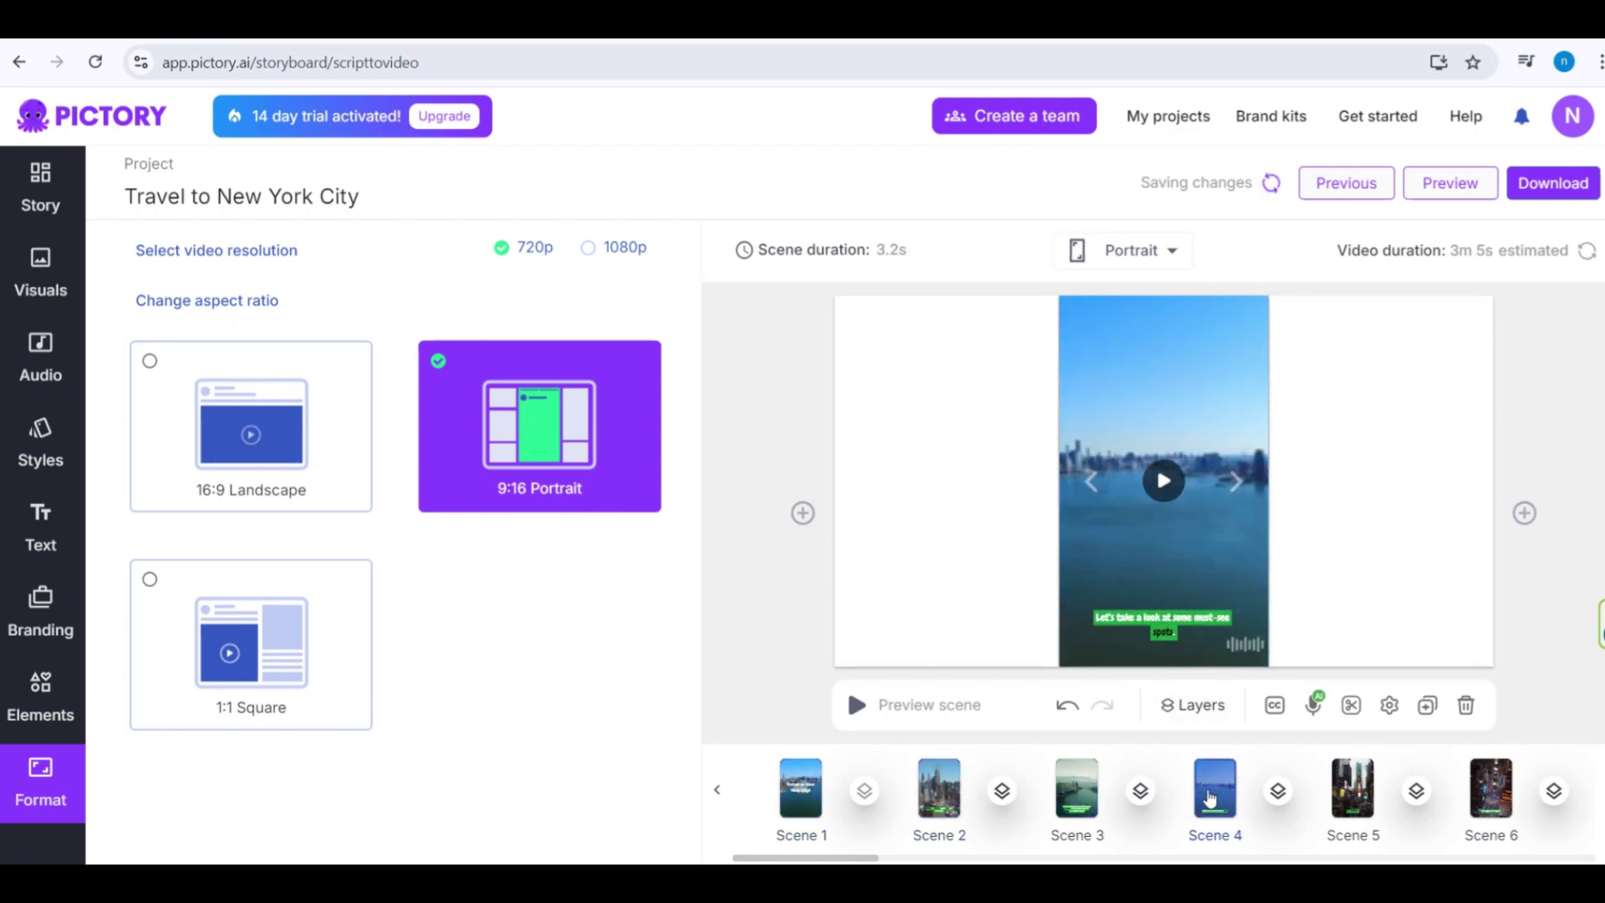
left_click(264, 660)
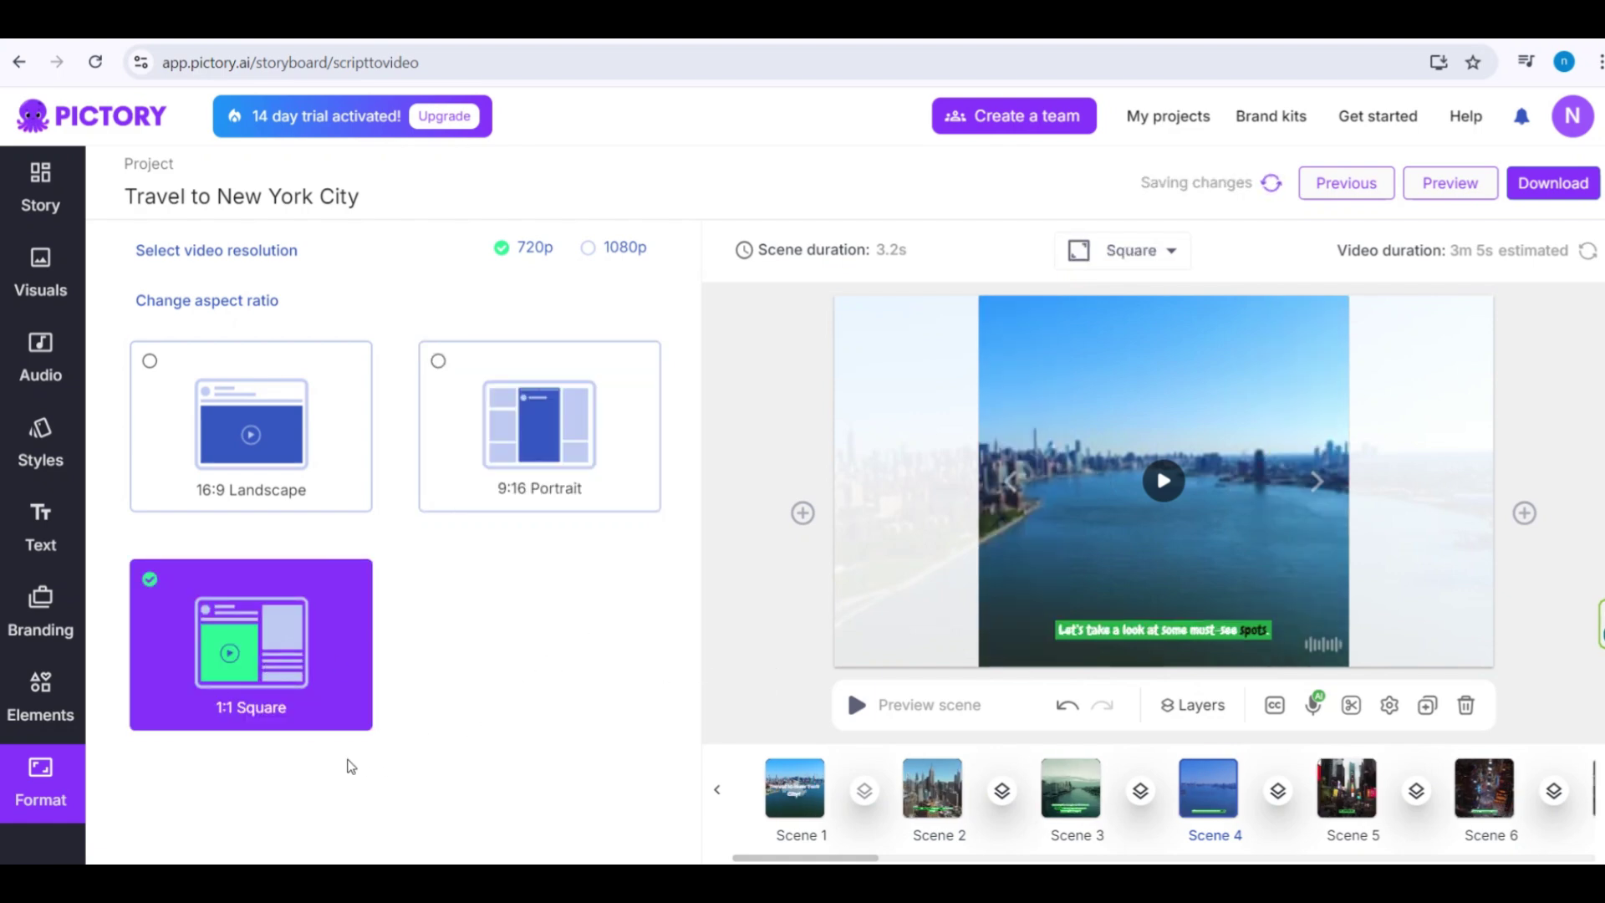
left_click(294, 422)
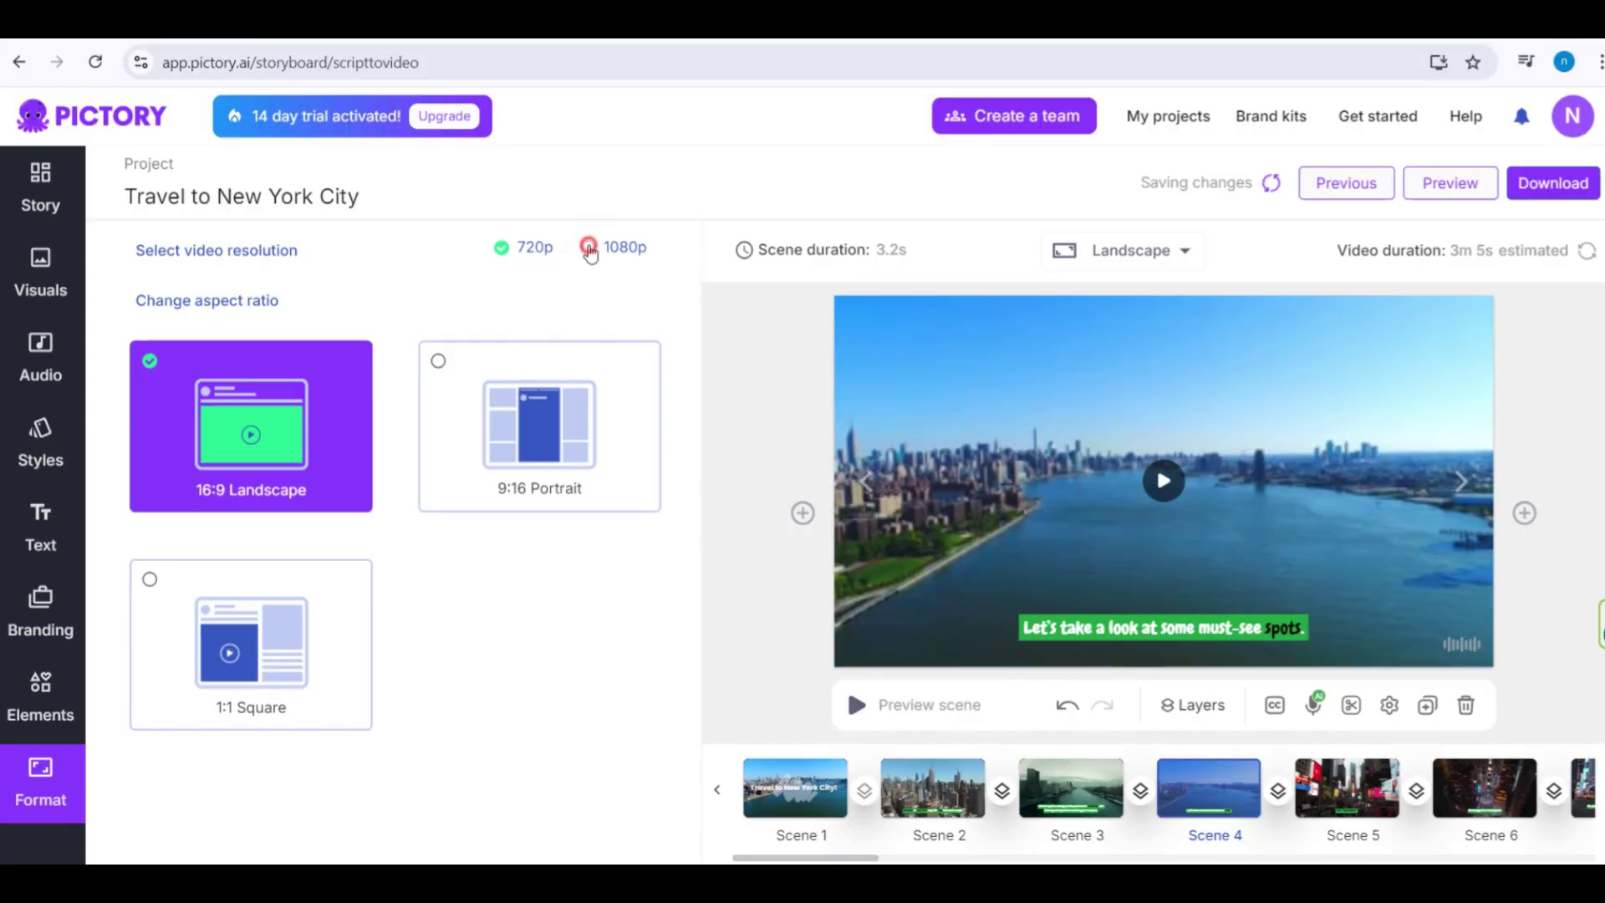
Try to set the video resolution to 1080p and start the video download
left_click(588, 248)
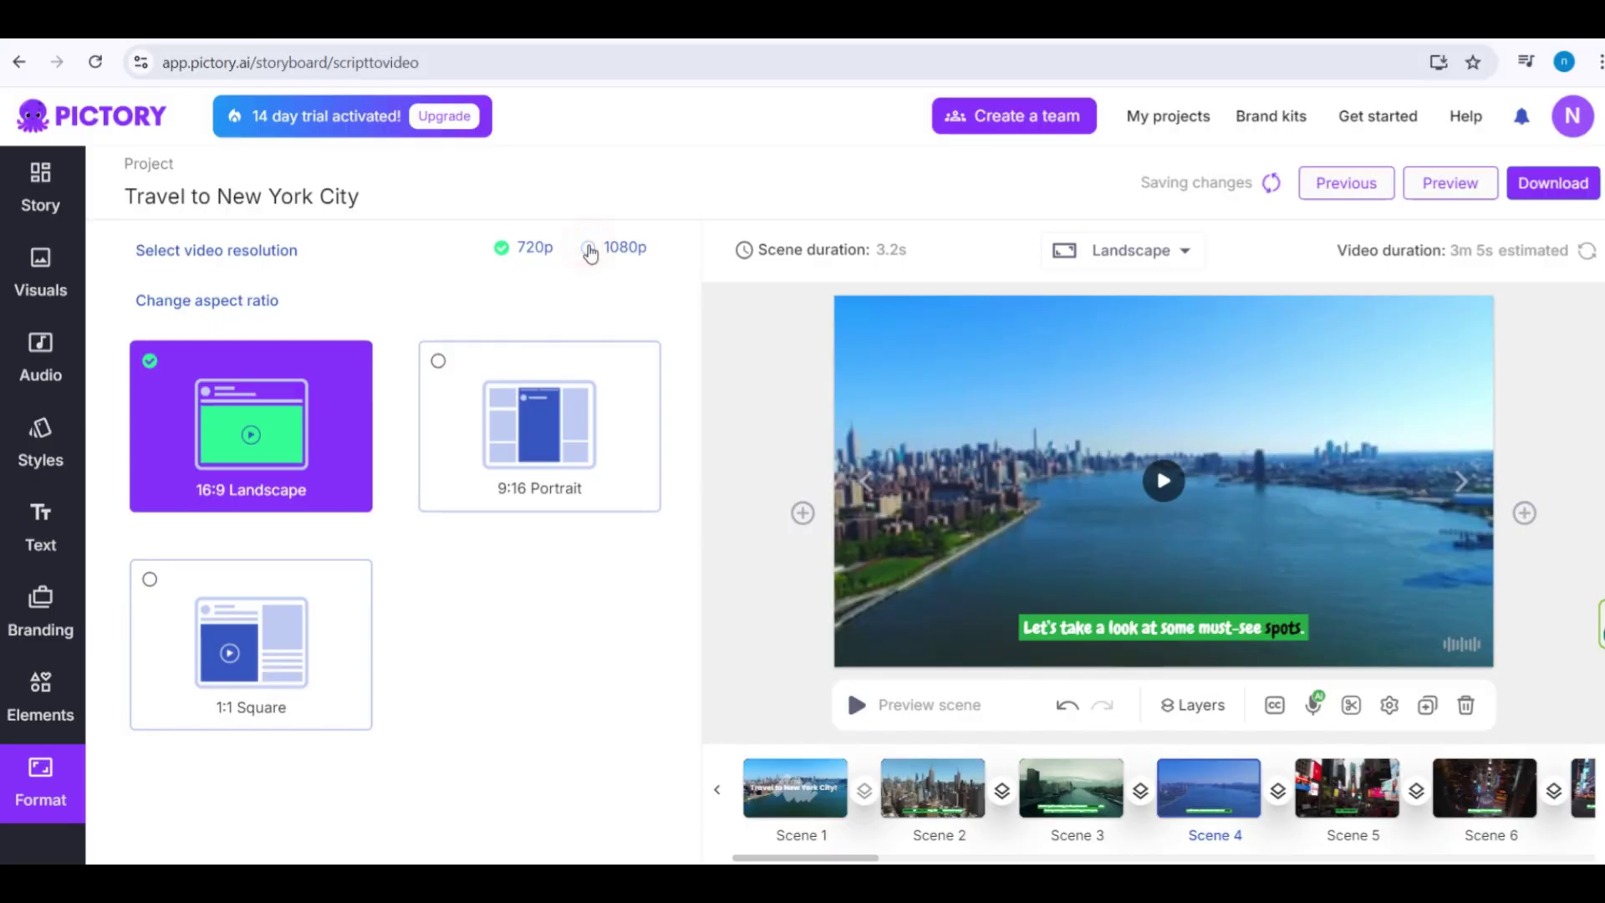
left_click(1553, 192)
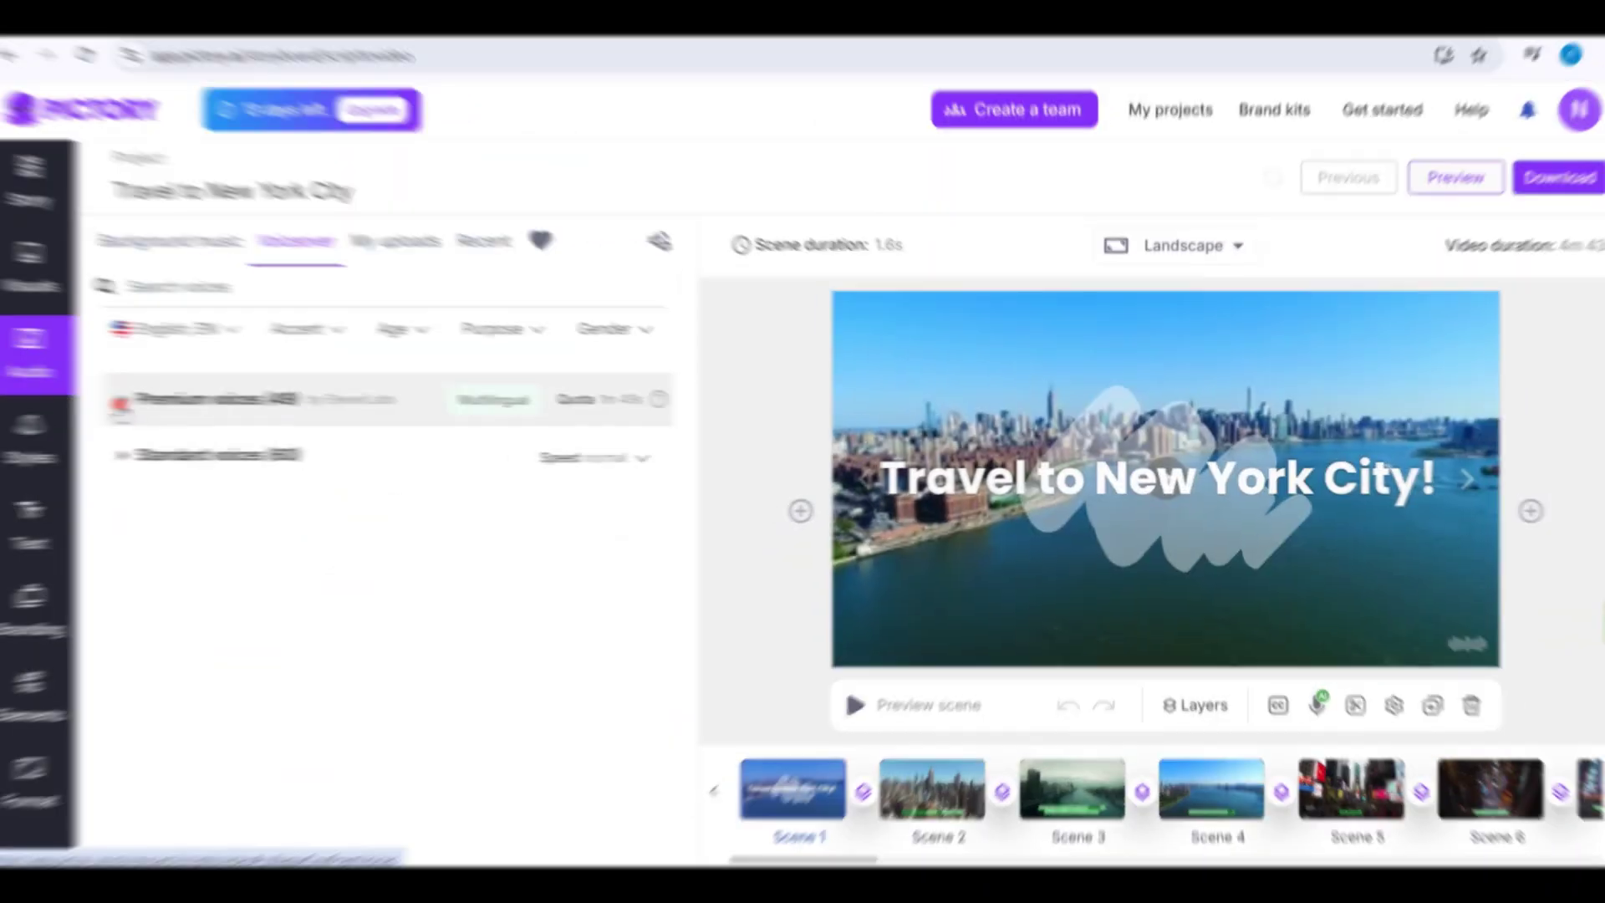
Browse the lists of premium and standard English voiceover voices
left_click(133, 403)
scroll(147, 527, "down", 10)
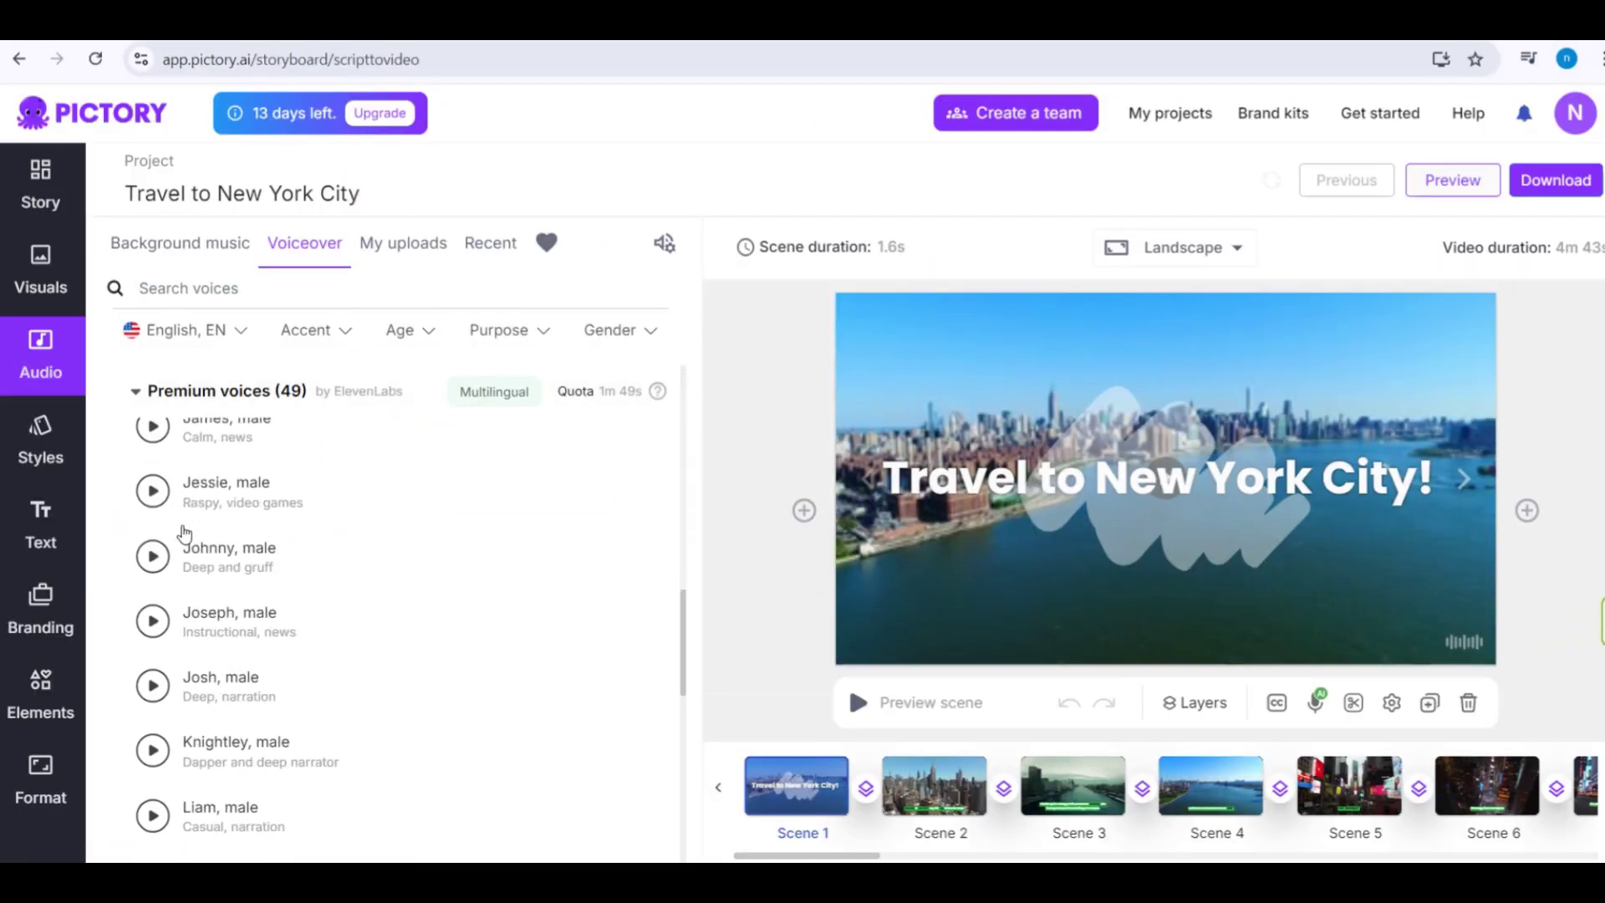
scroll(184, 533, "down", 10)
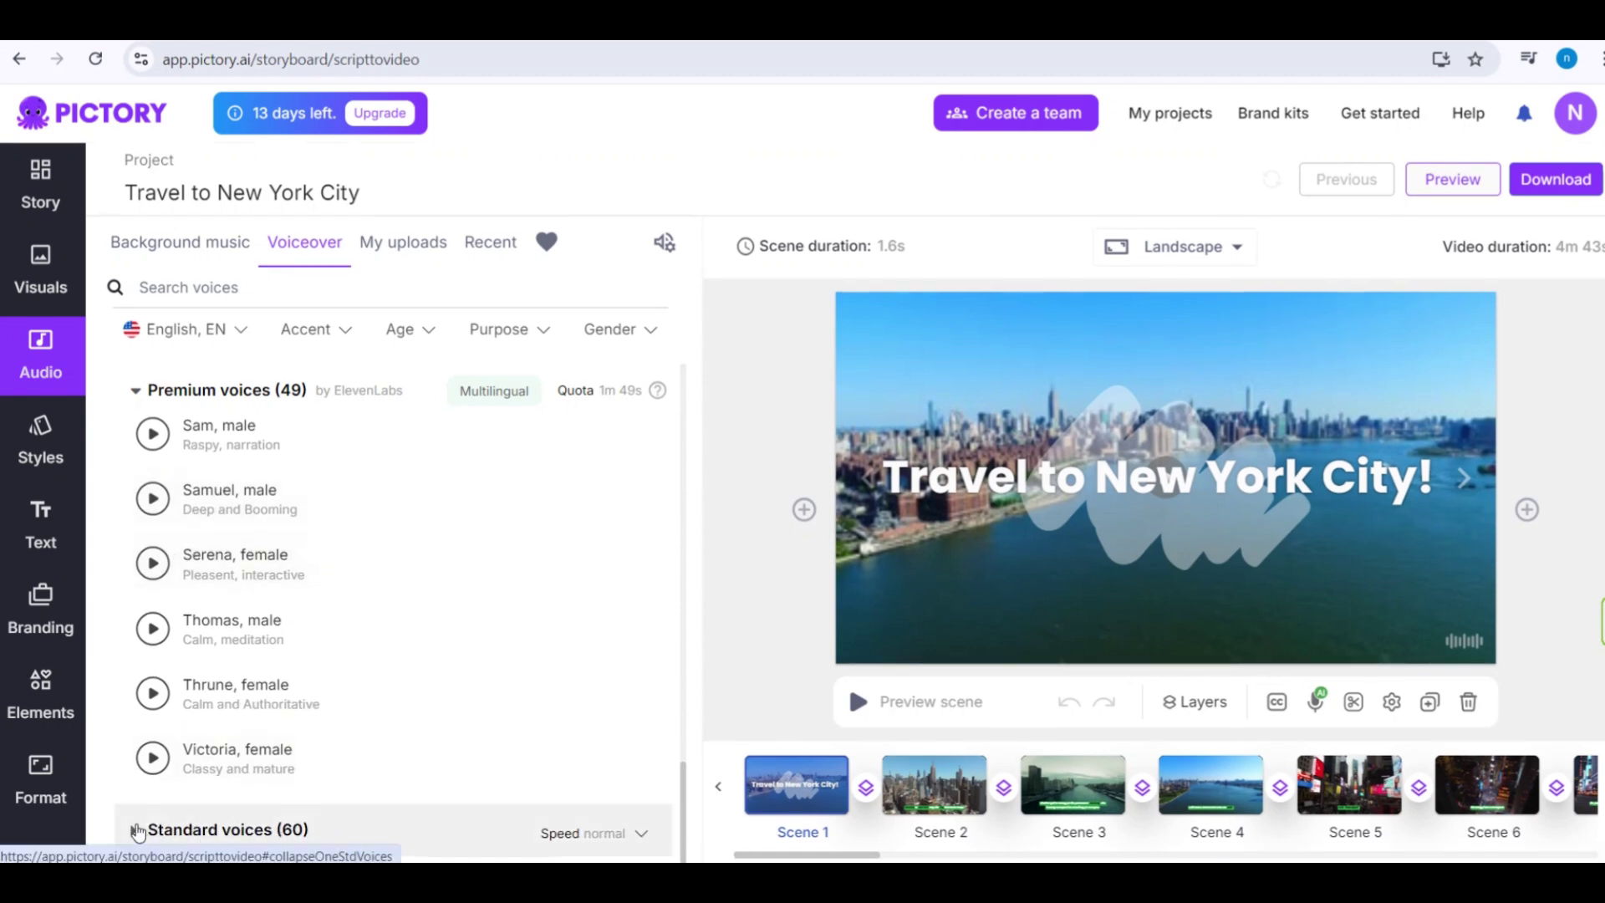
left_click(138, 830)
scroll(190, 715, "down", 10)
scroll(156, 455, "up", 8)
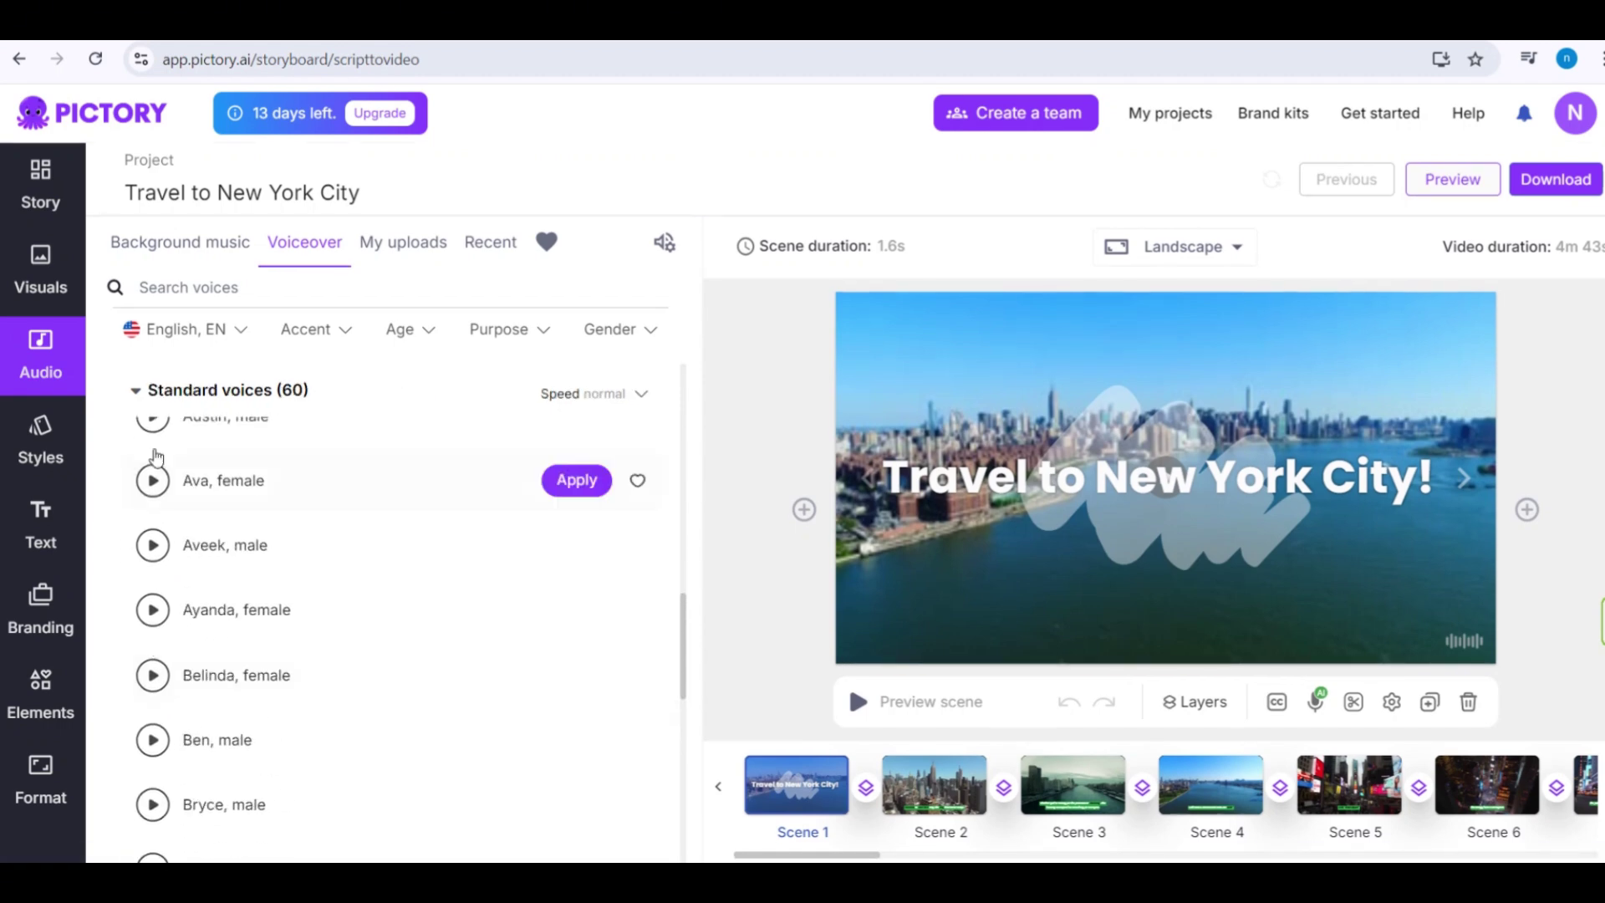
scroll(154, 455, "up", 15)
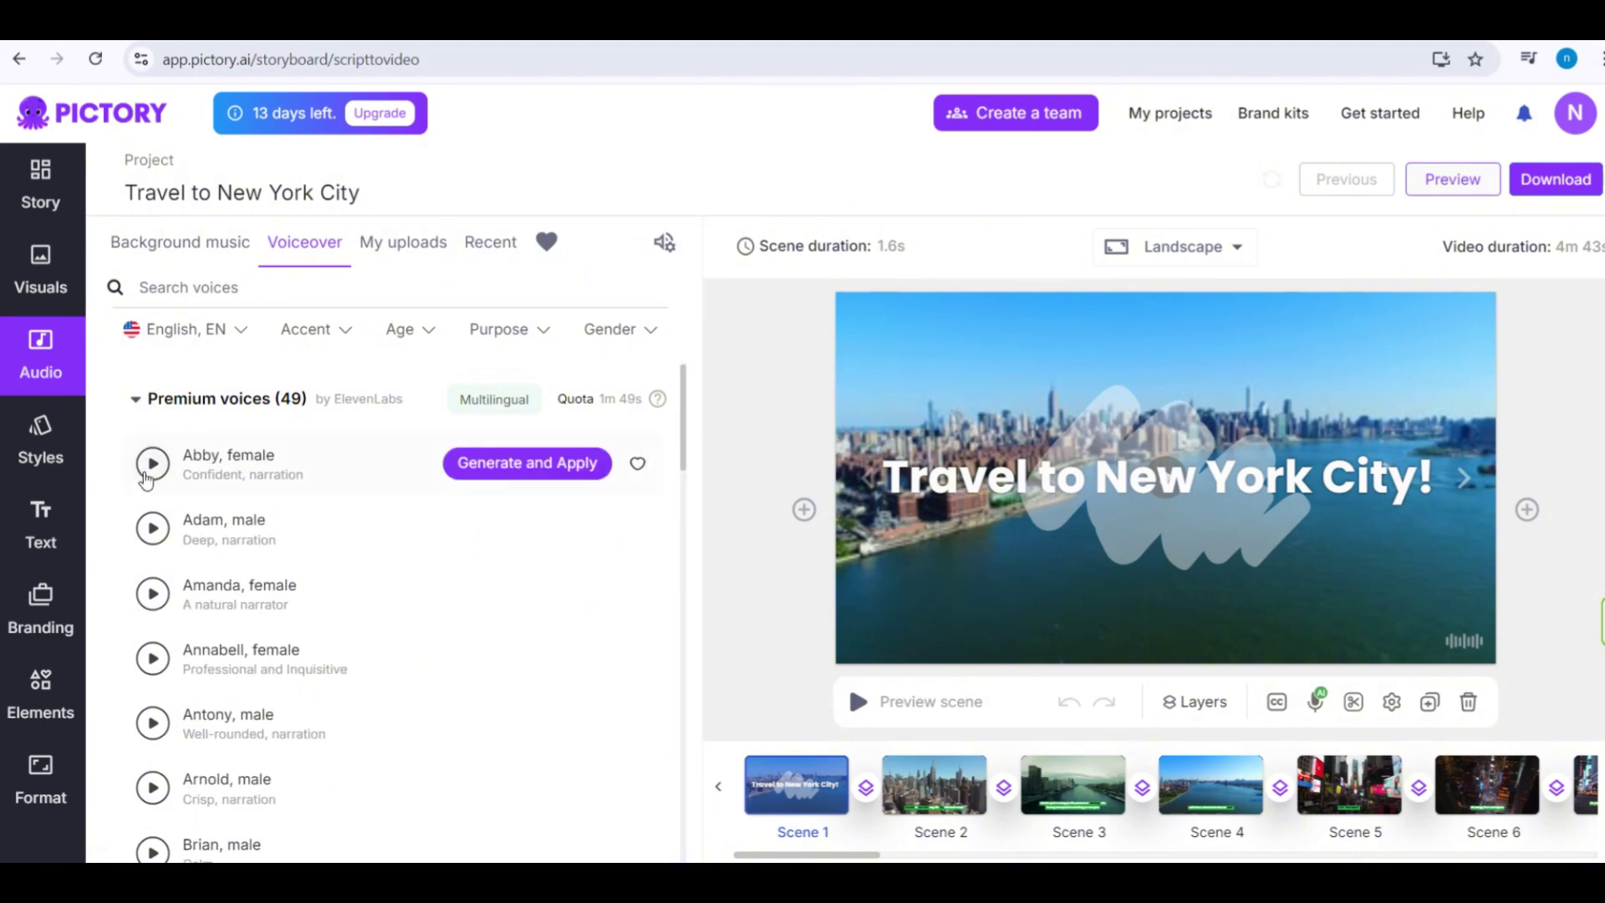
Listen to samples of the premium voices Amanda and Adam and the standard voices Aria and Arthur
left_click(152, 594)
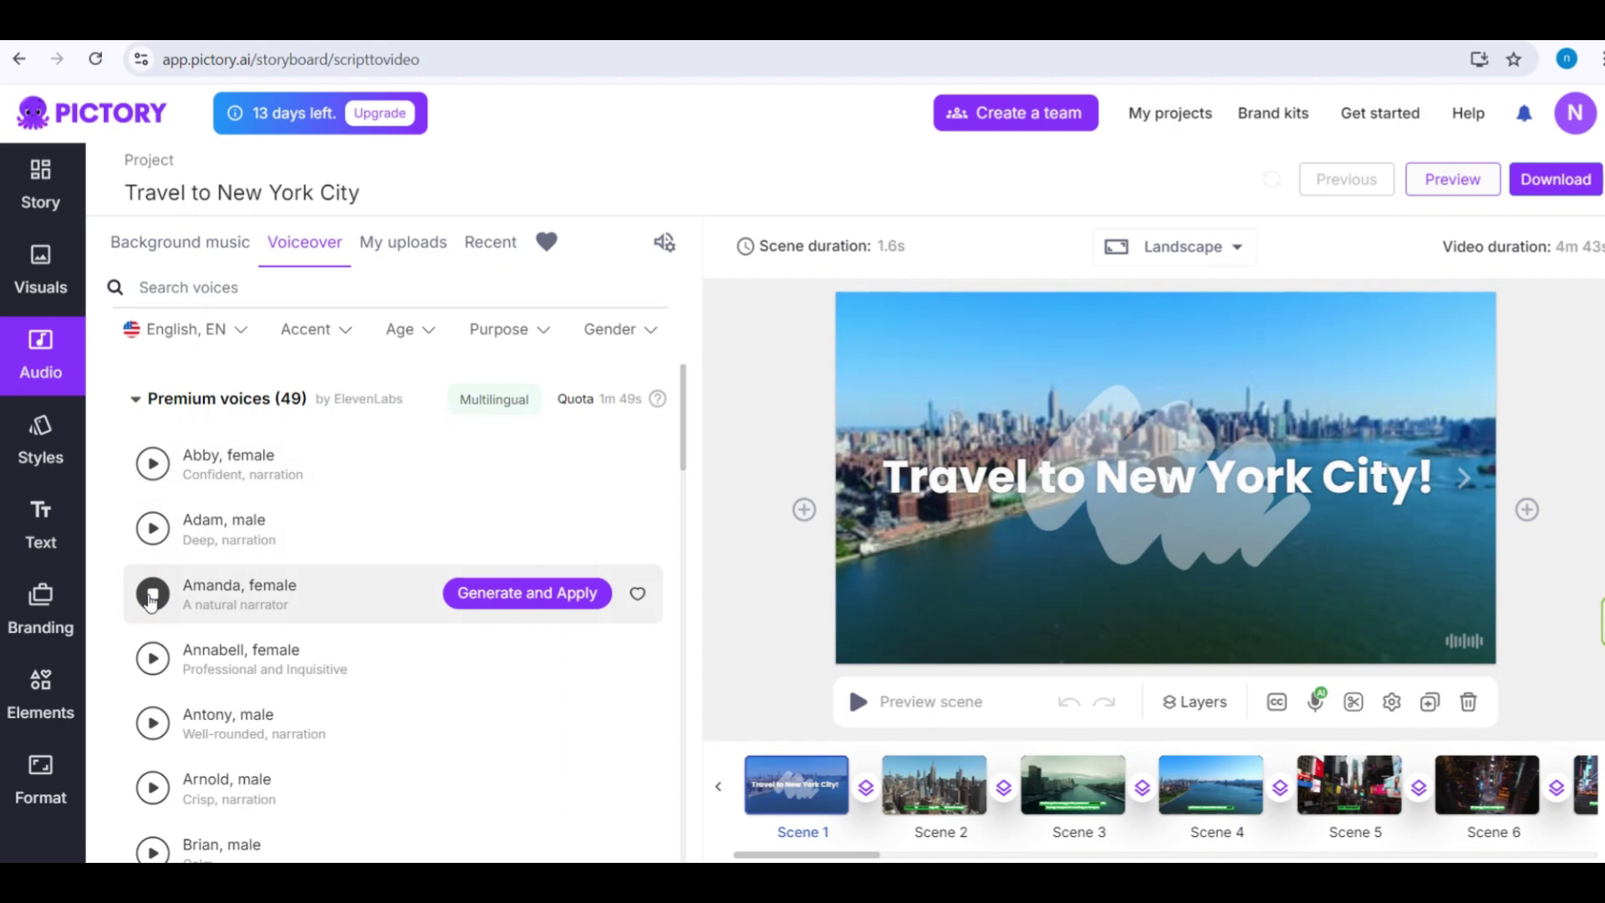
left_click(153, 529)
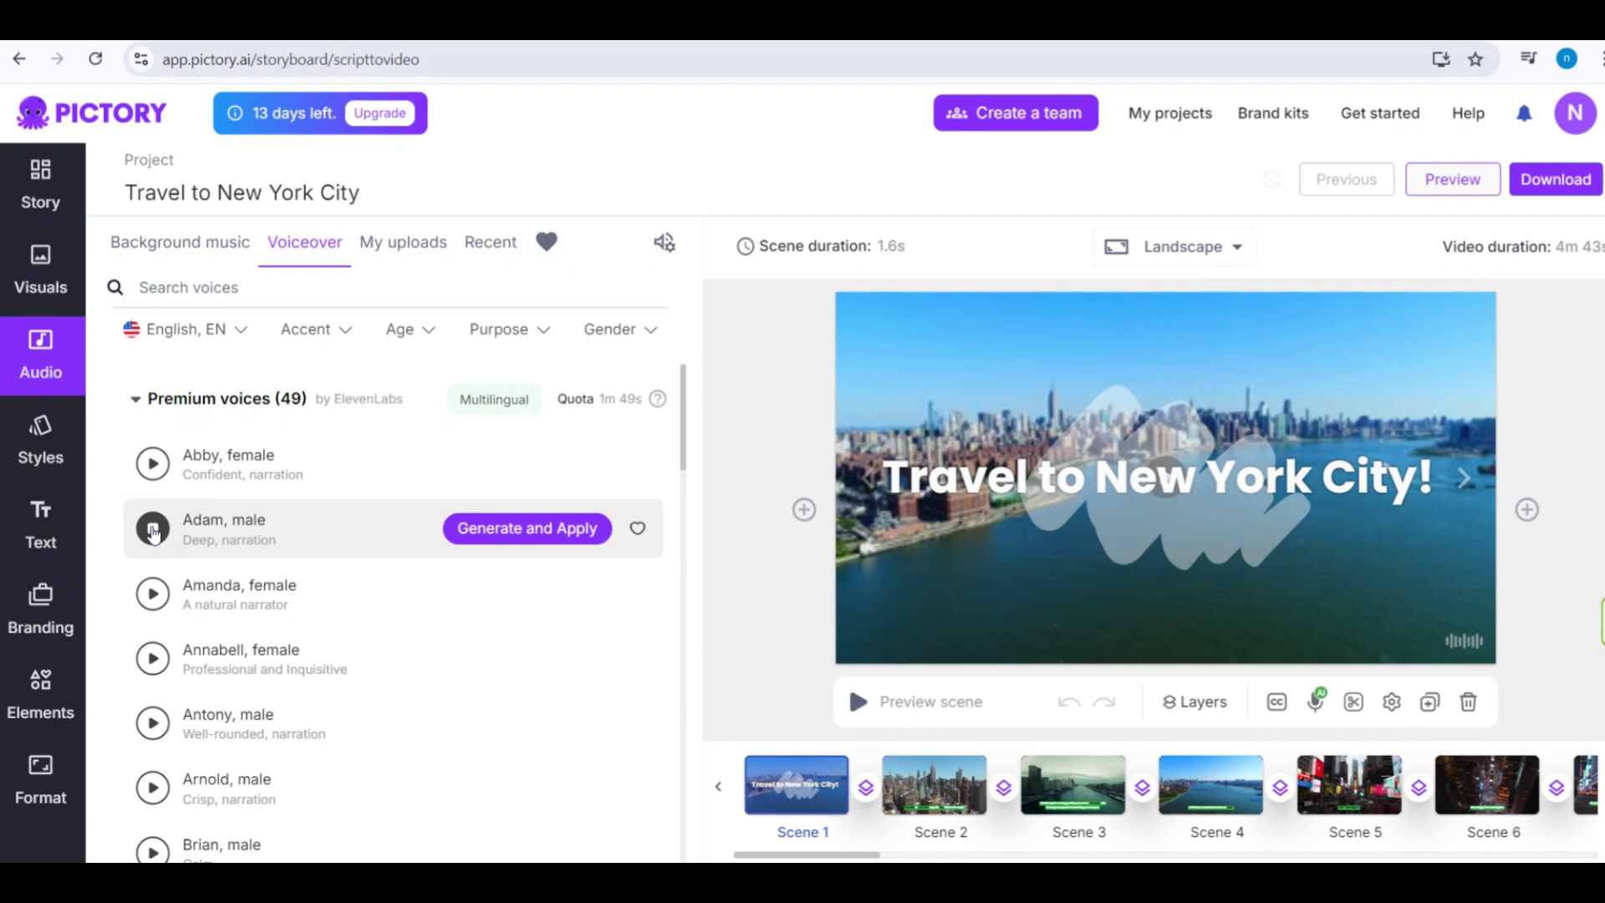
left_click(134, 399)
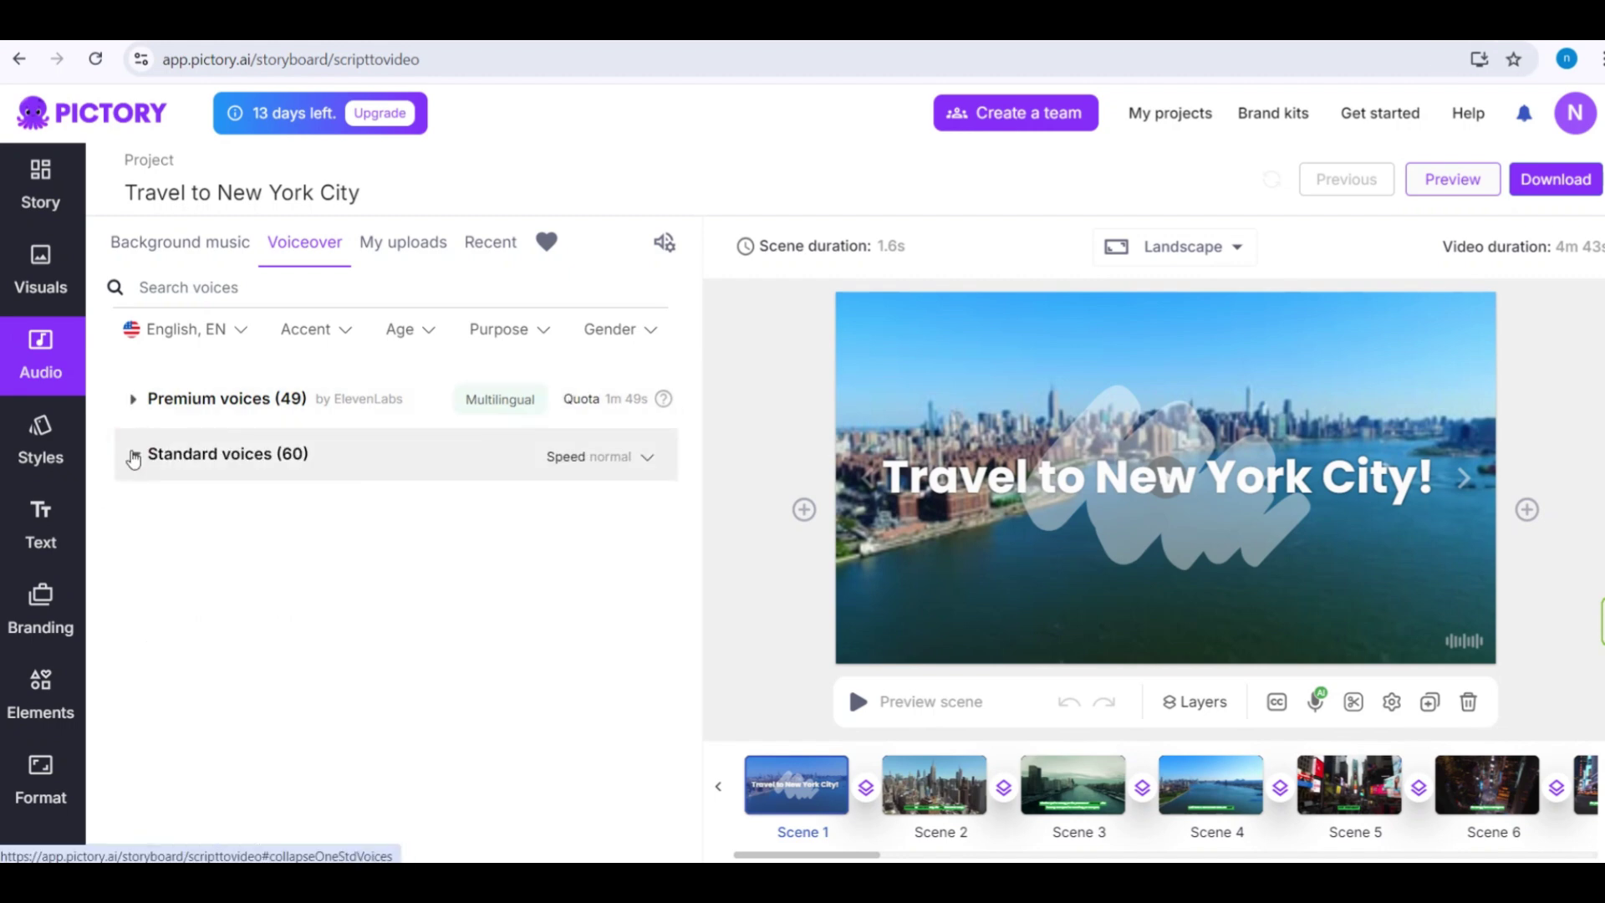
left_click(127, 455)
scroll(155, 616, "down", 1)
left_click(153, 445)
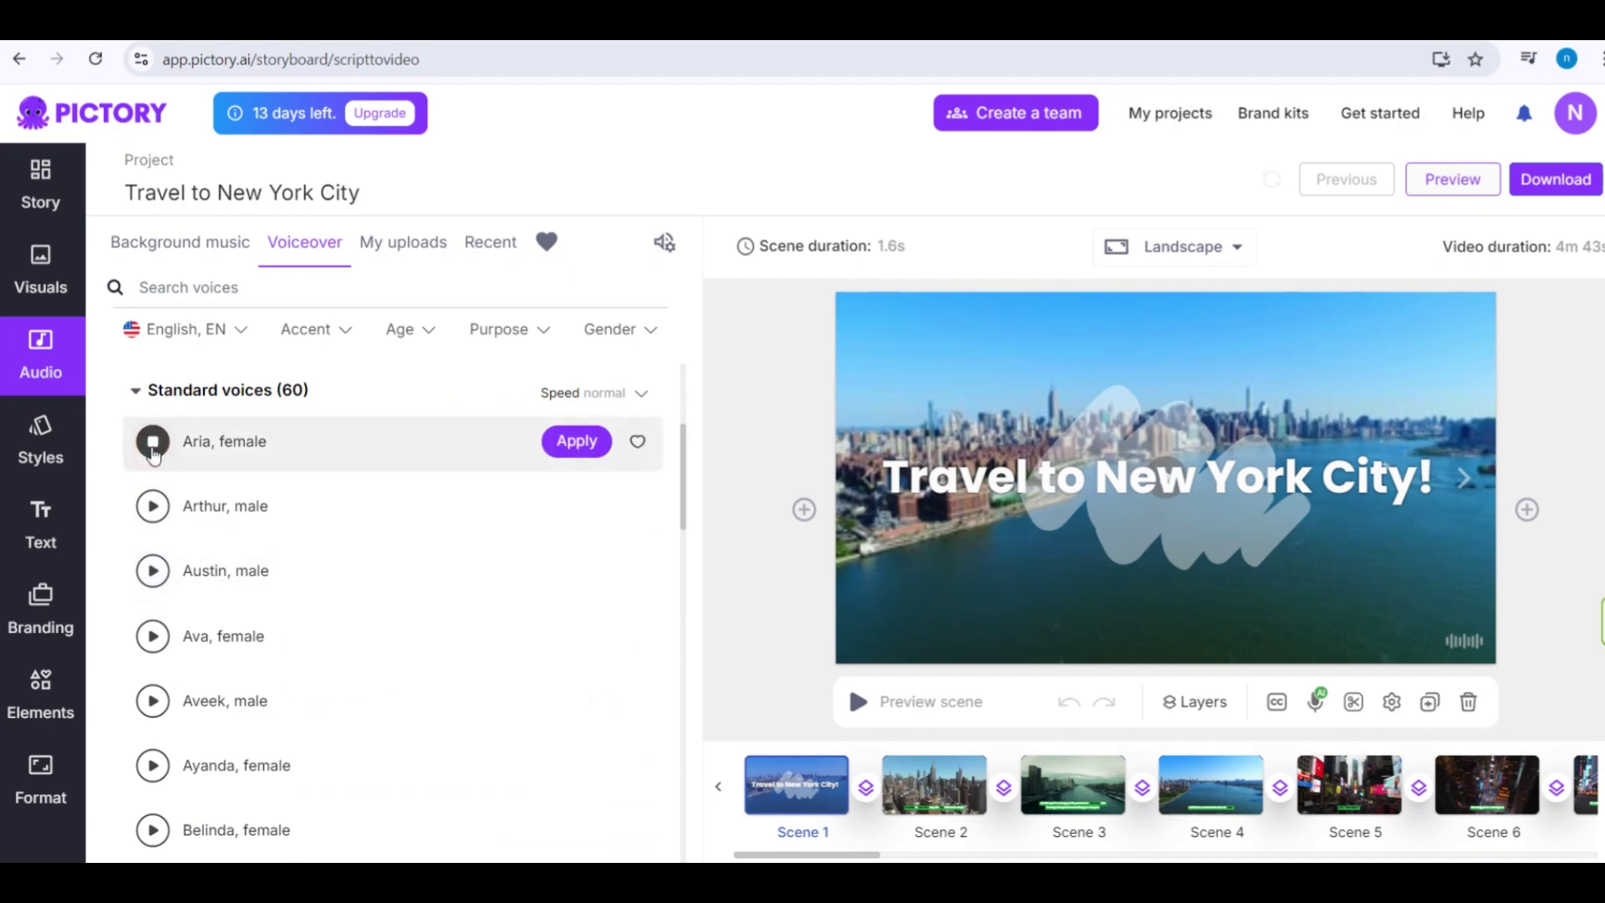
left_click(151, 511)
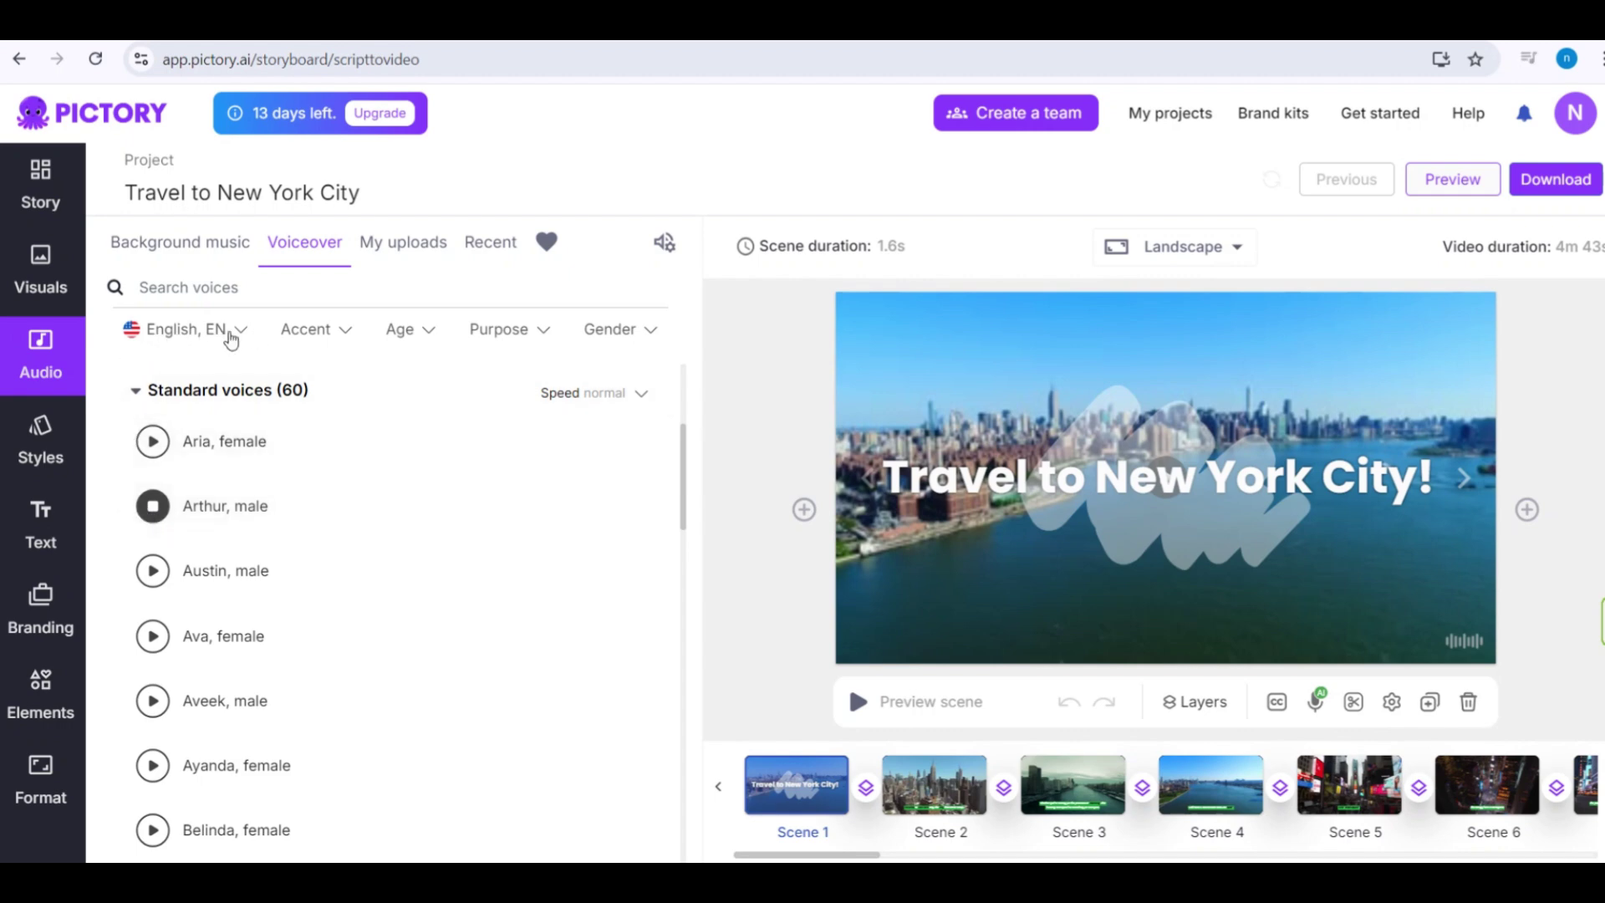
Examine the available accent, age, purpose and gender filter options for the voiceover voices
left_click(345, 335)
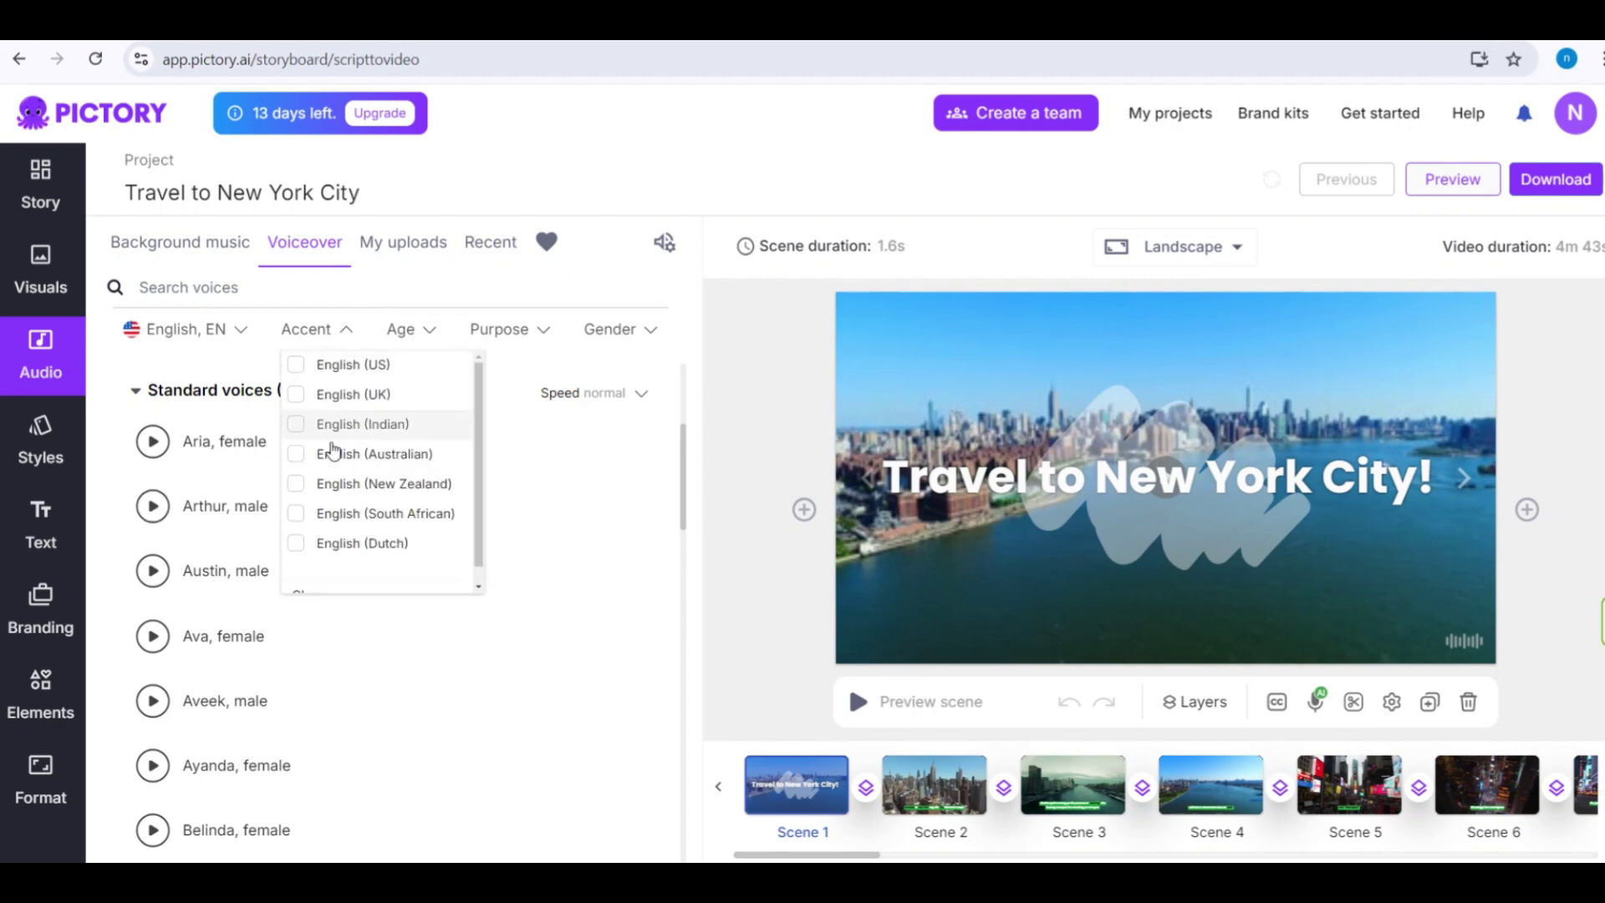
scroll(344, 518, "down", 2)
scroll(351, 468, "up", 2)
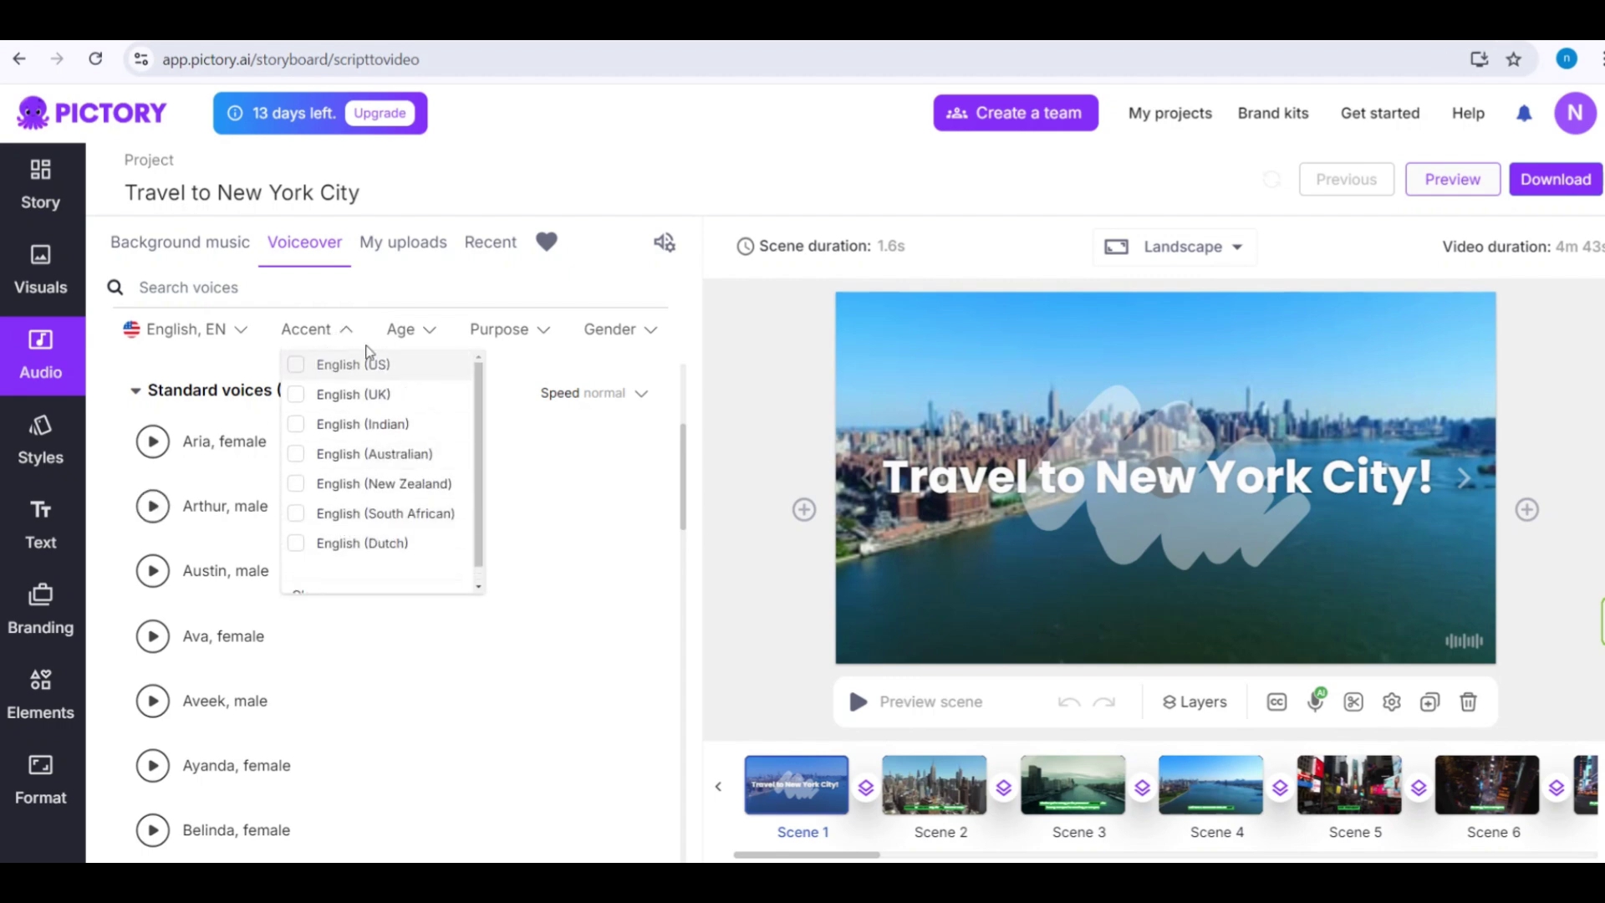
left_click(431, 336)
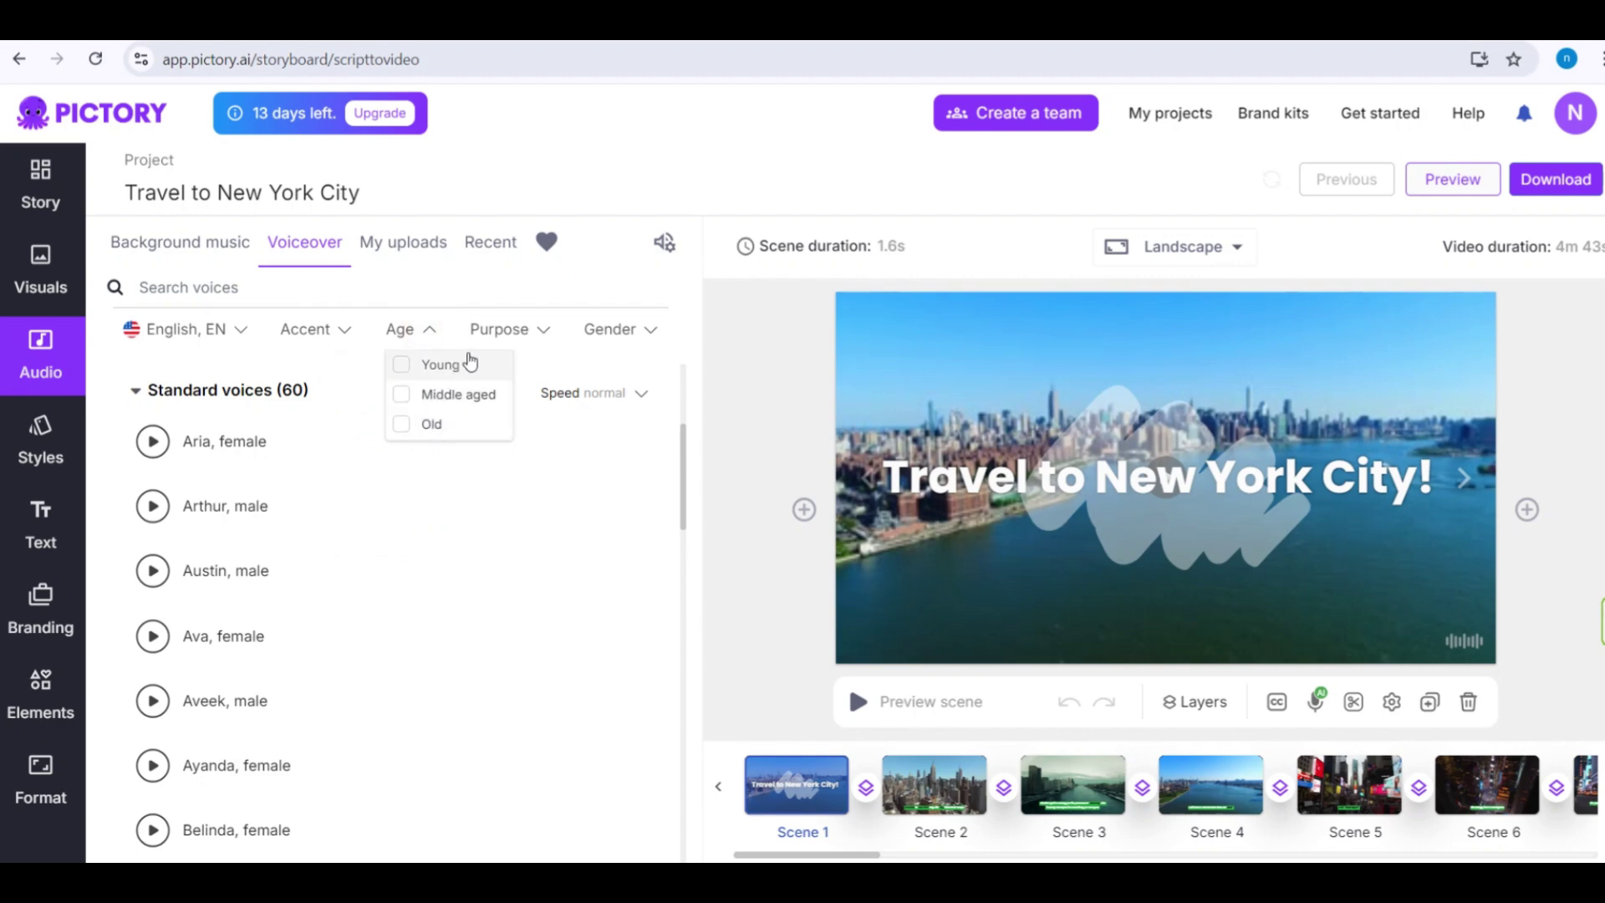
left_click(541, 331)
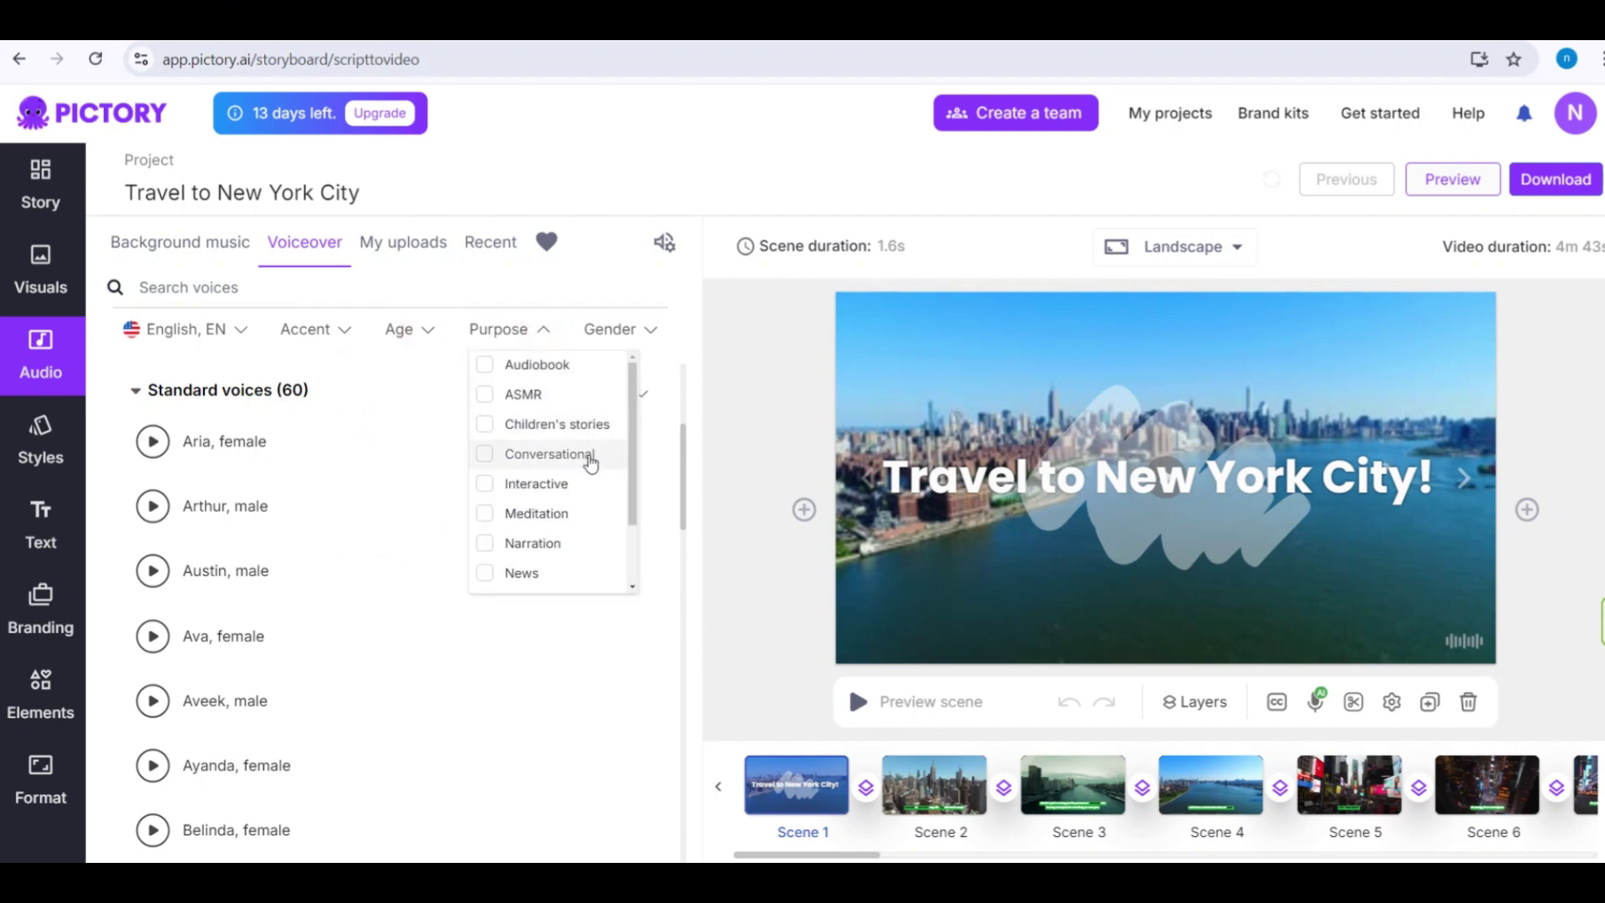
scroll(596, 527, "down", 2)
scroll(611, 485, "up", 2)
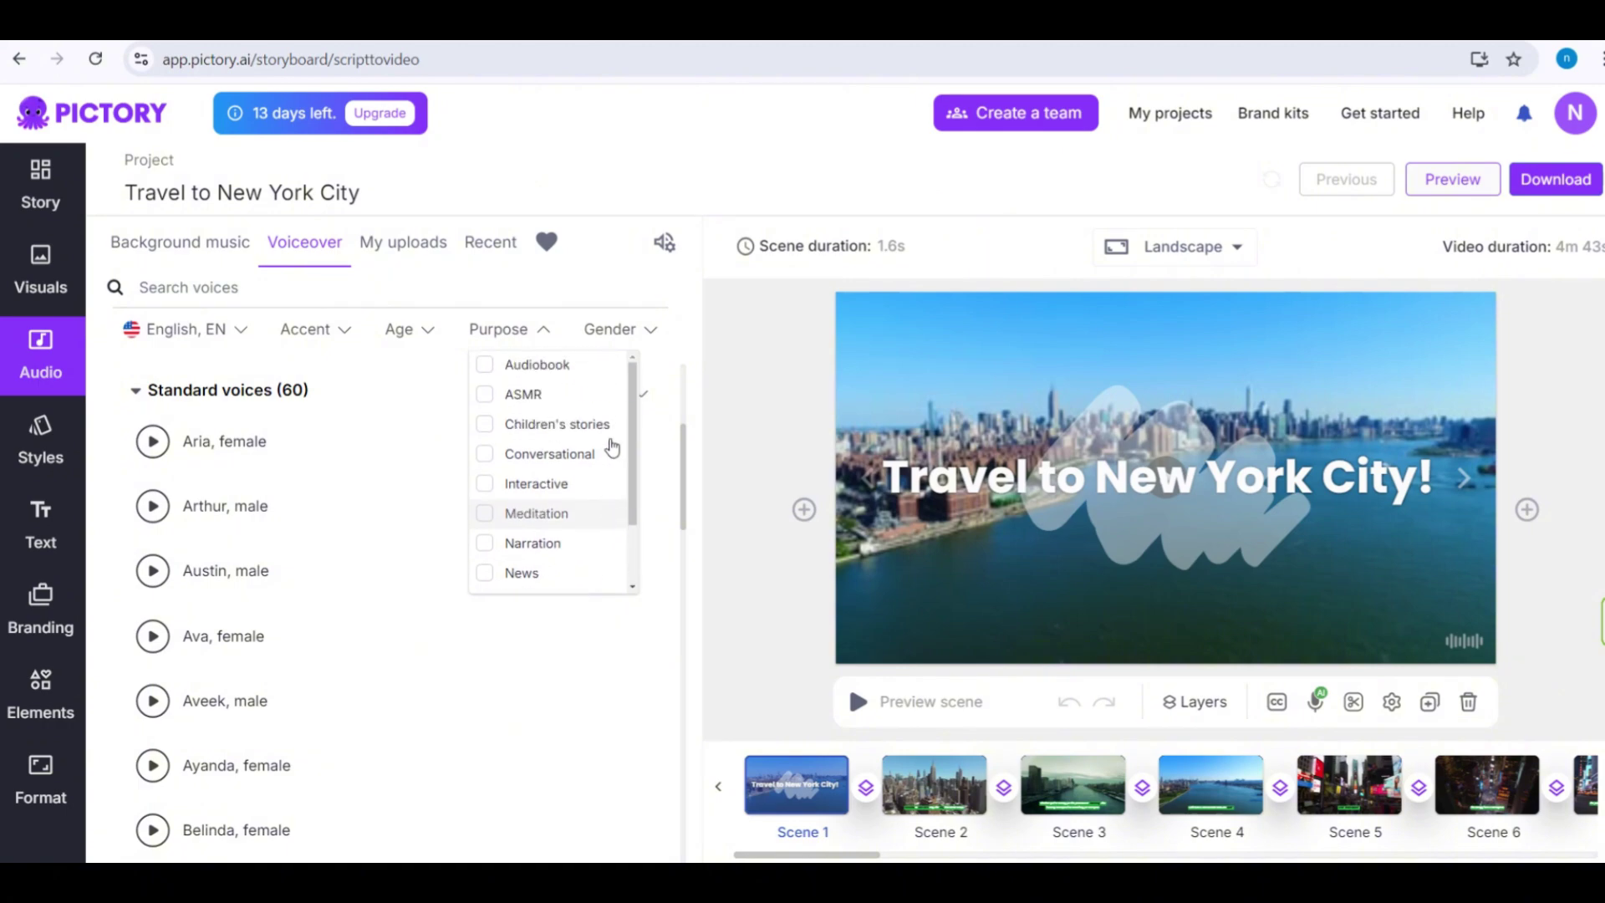
left_click(651, 329)
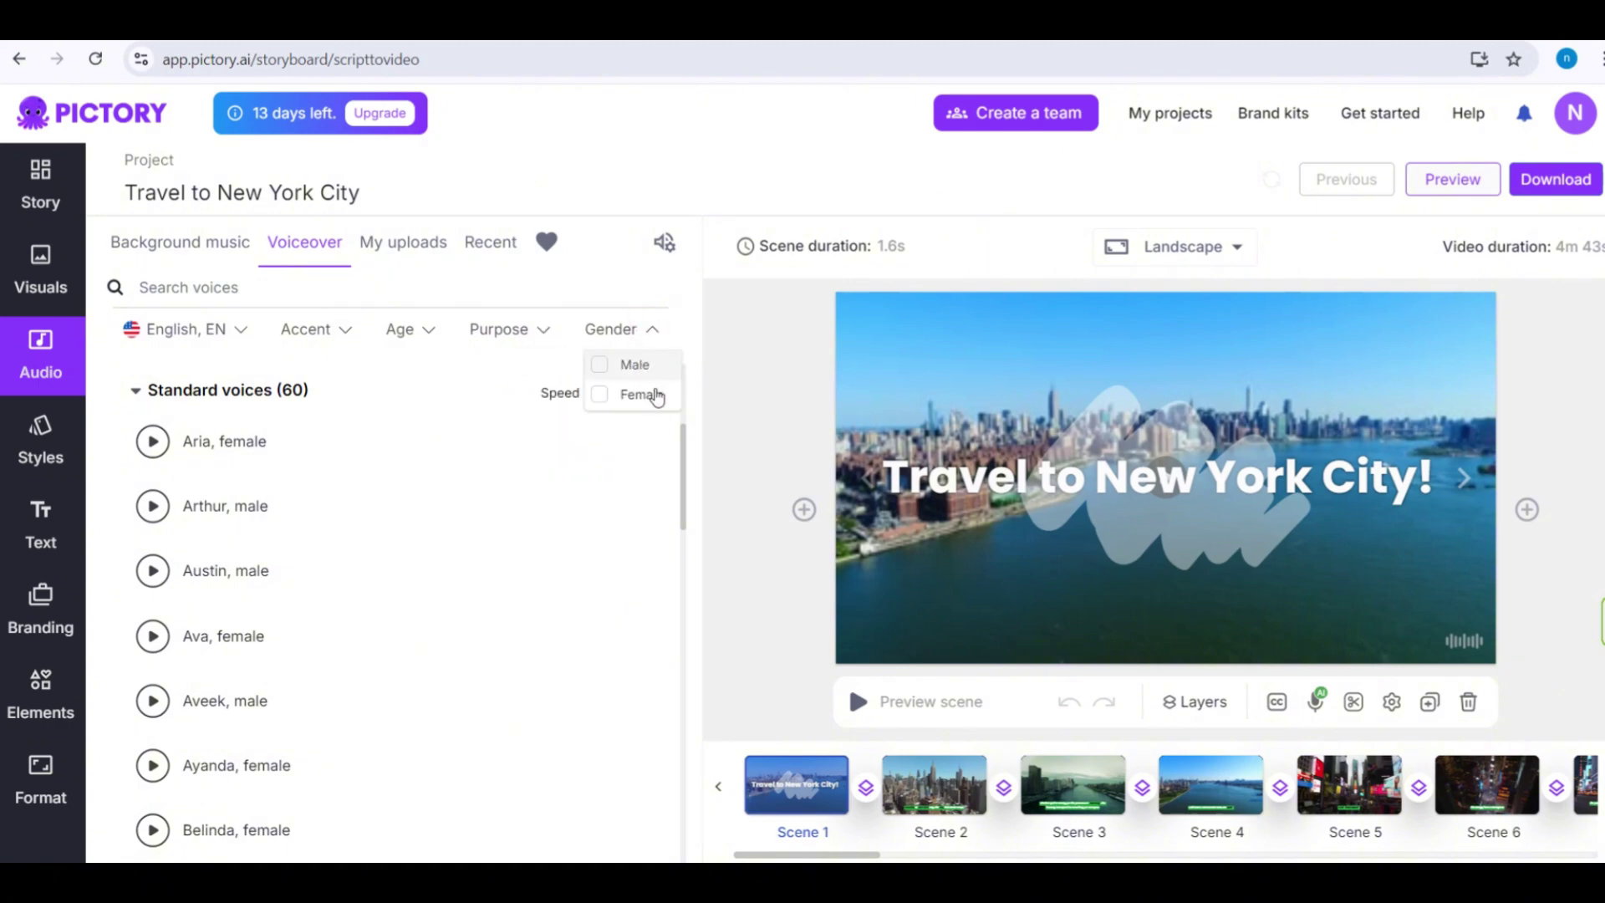